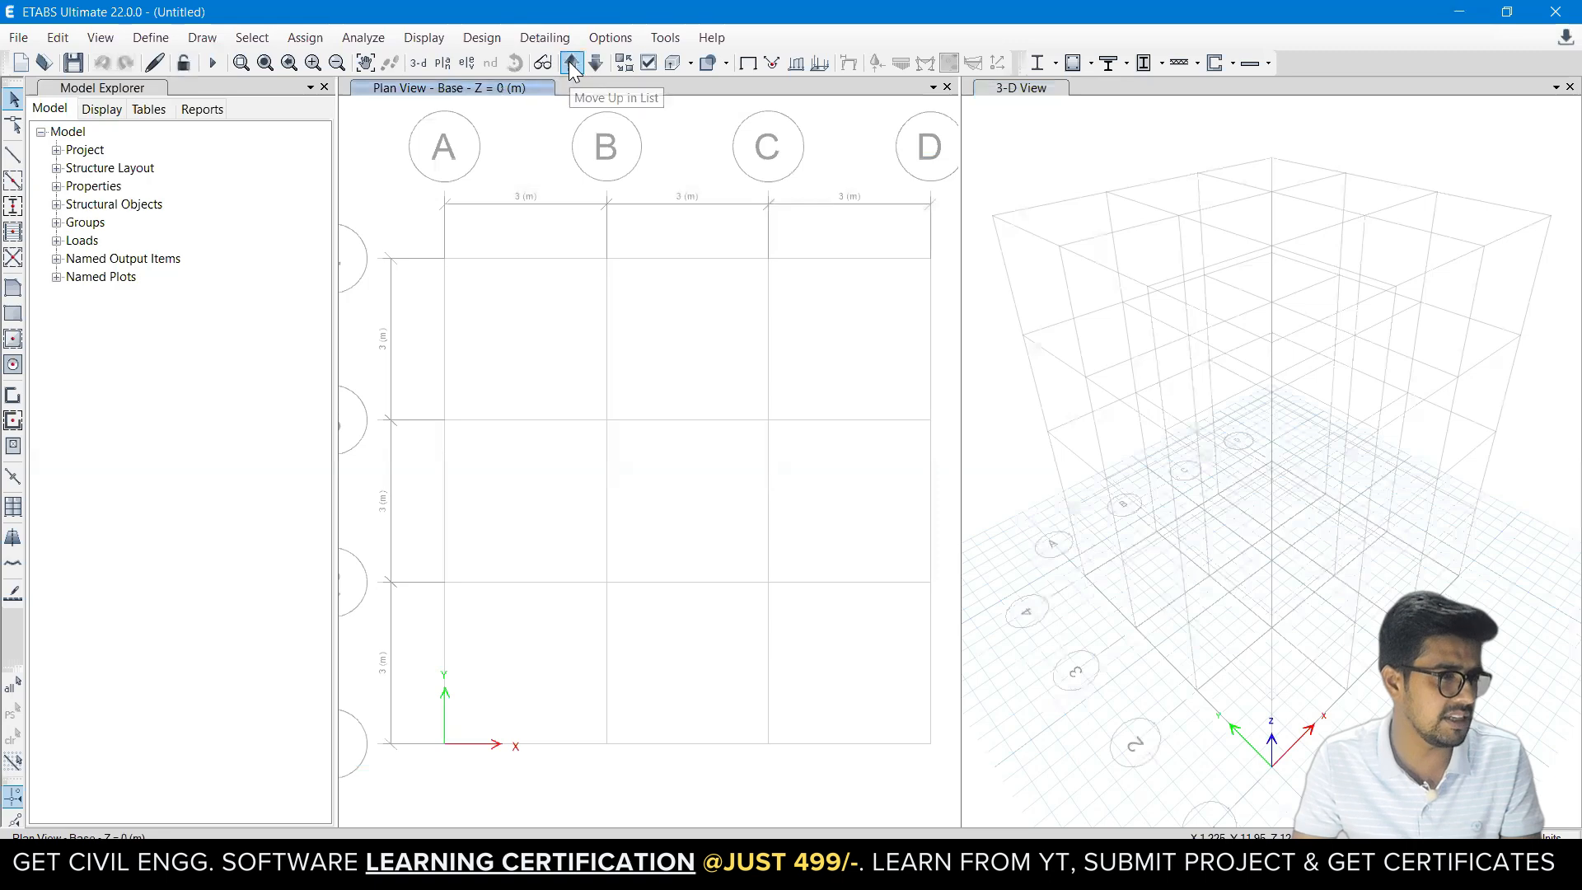
Draw ConcCol columns at every grid intersection in the Story1 plan.
click(572, 63)
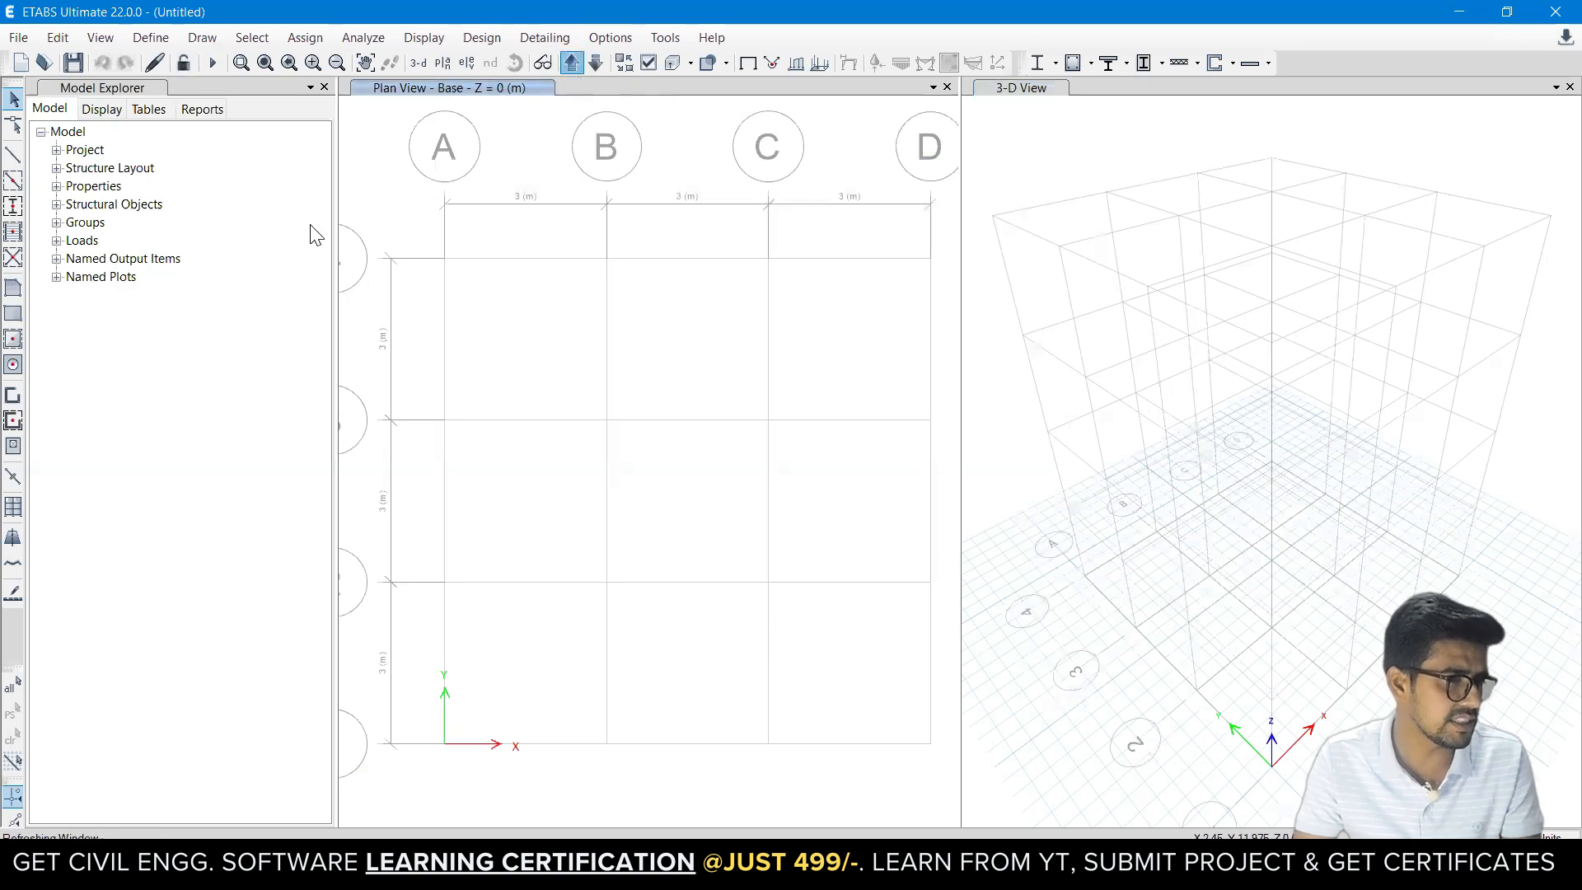
click(12, 208)
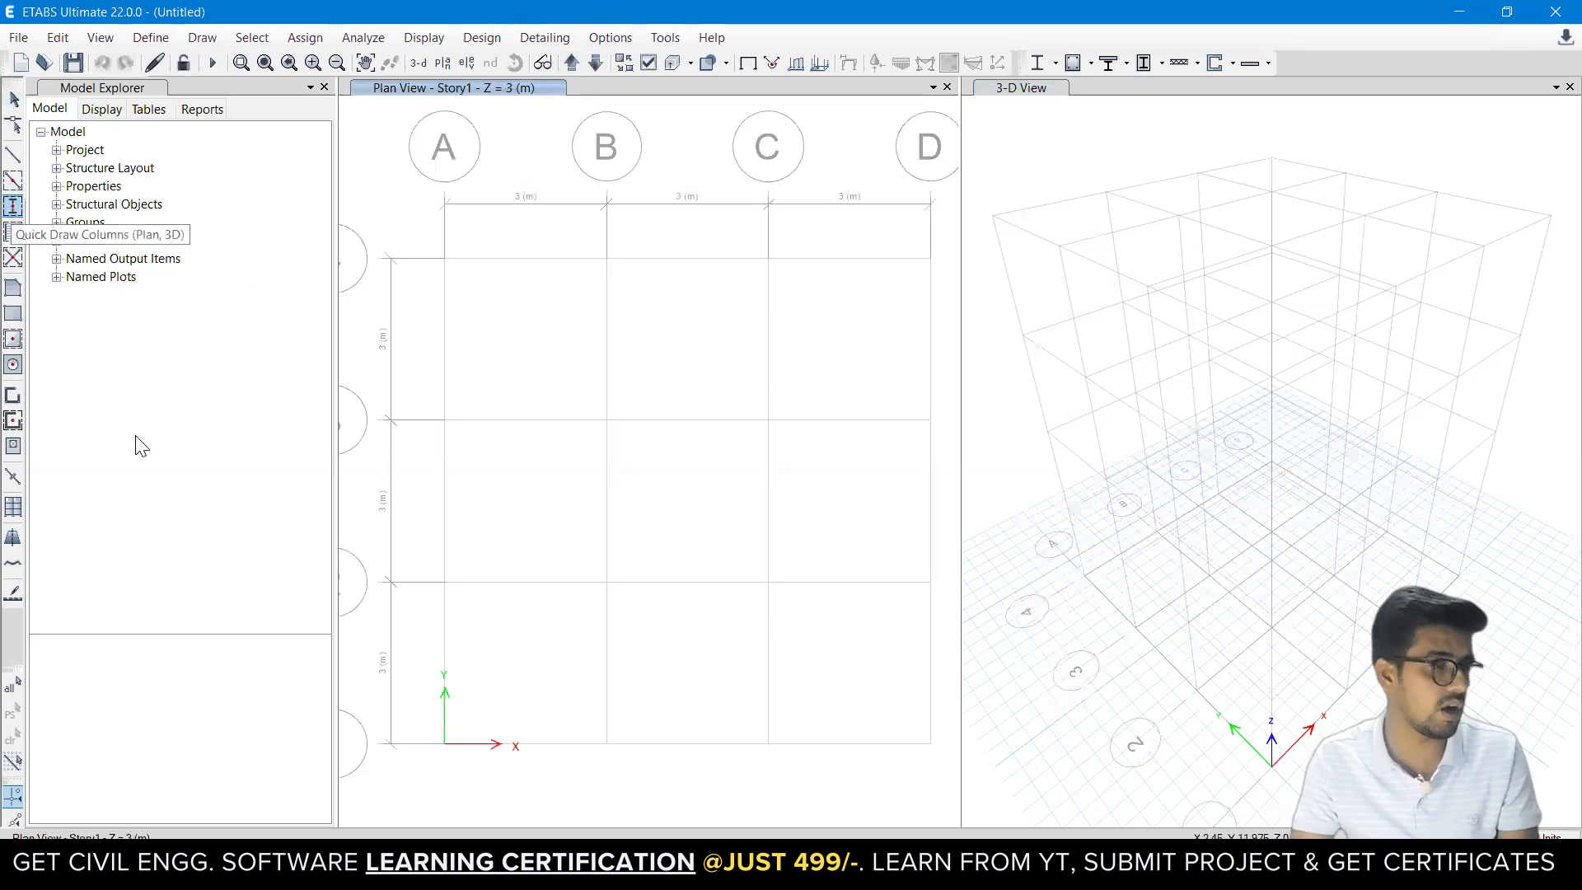
click(326, 674)
click(326, 673)
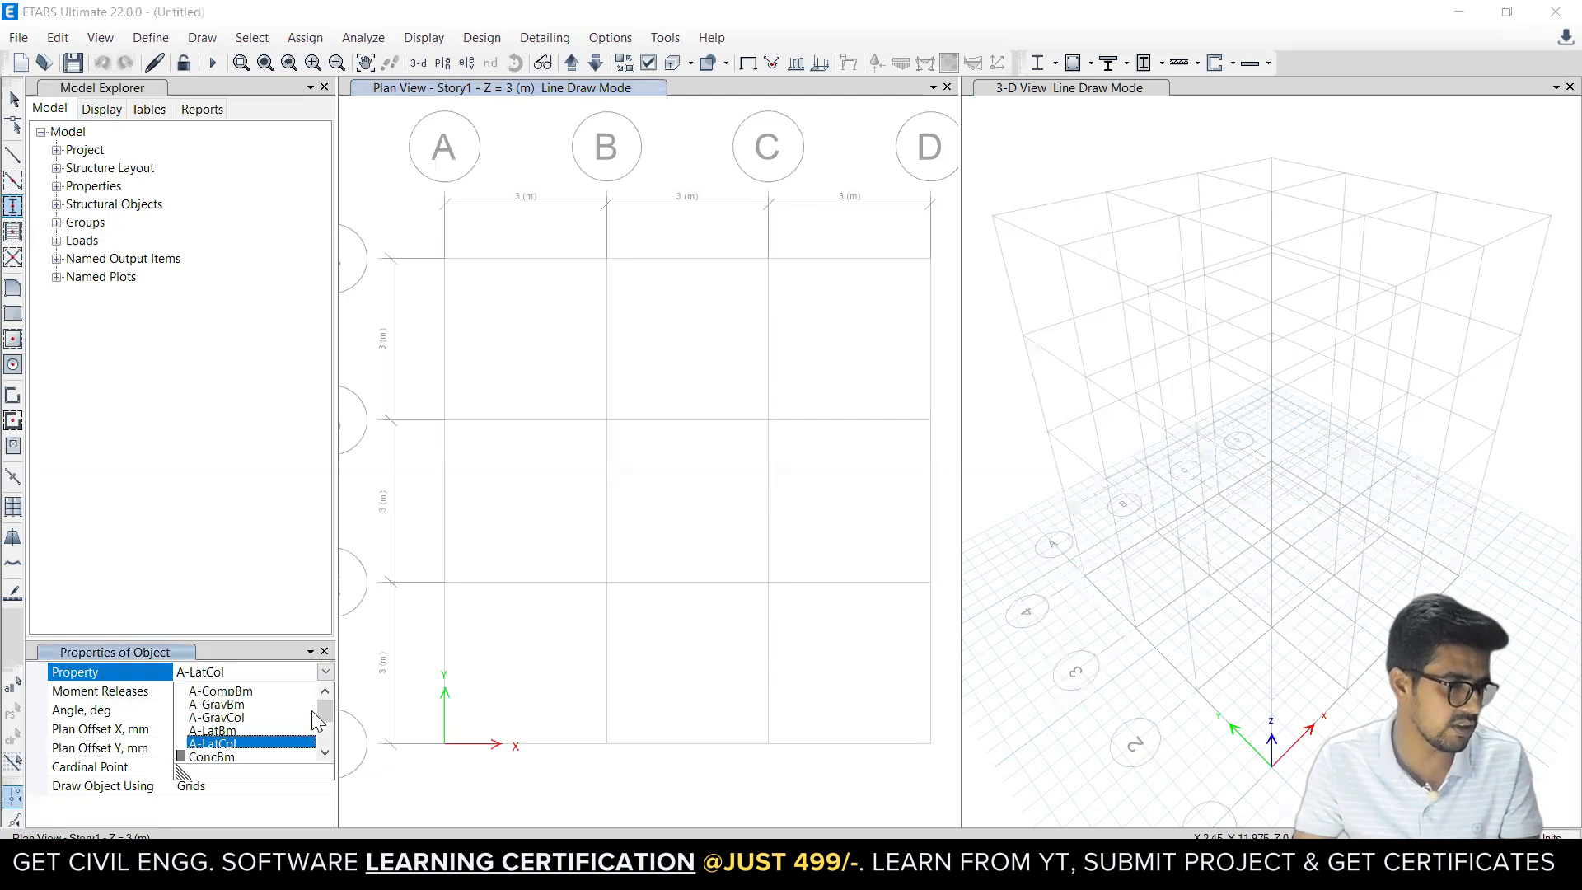
click(324, 753)
click(324, 753)
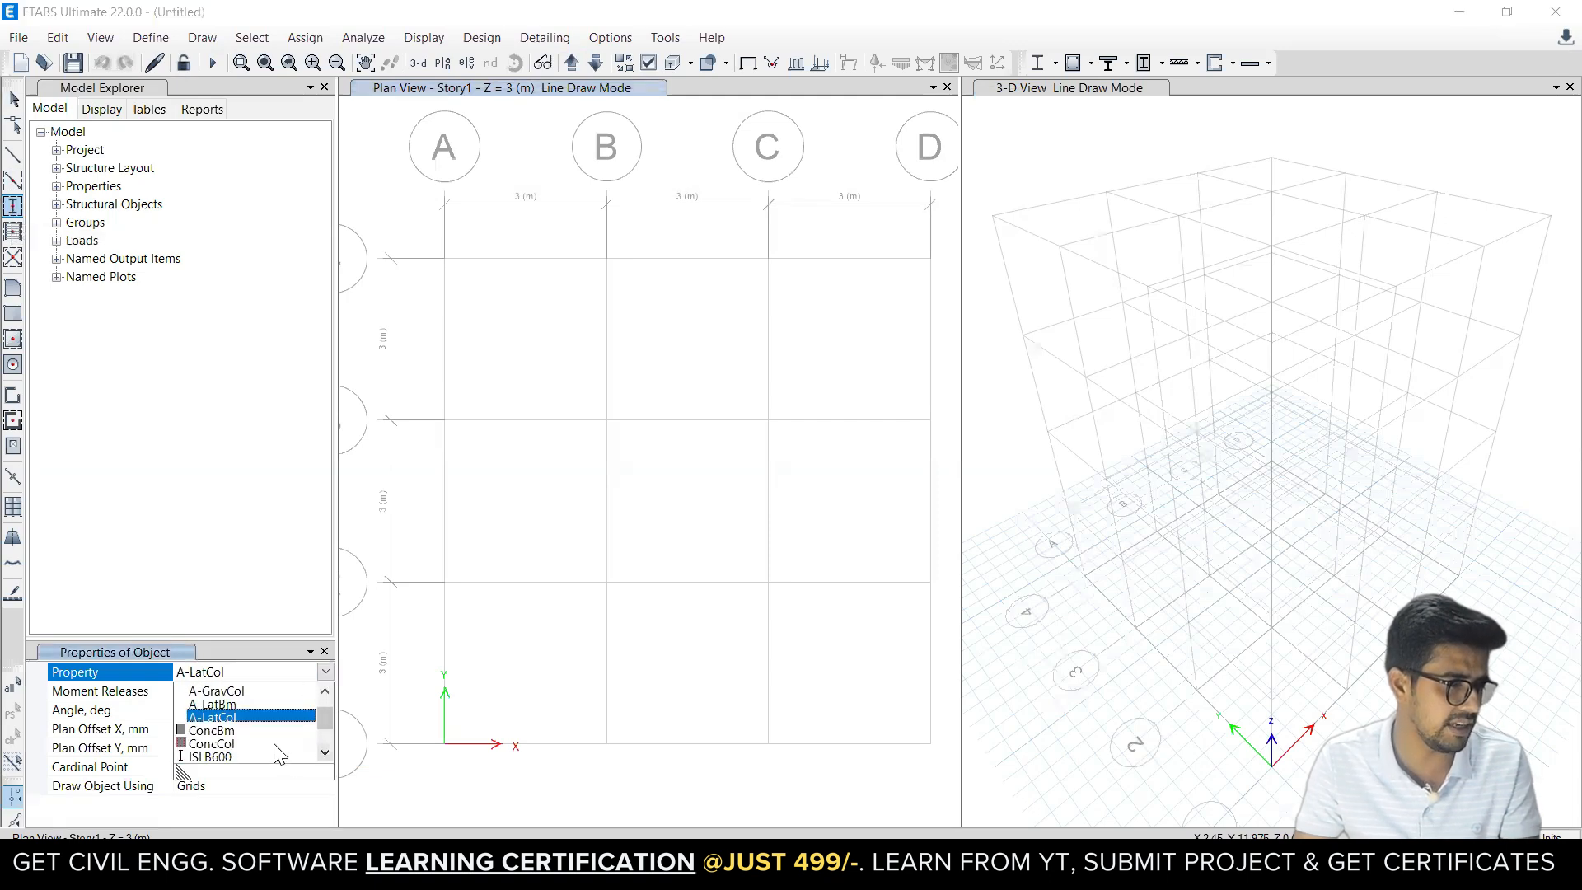
click(247, 744)
drag(415, 227, 949, 791)
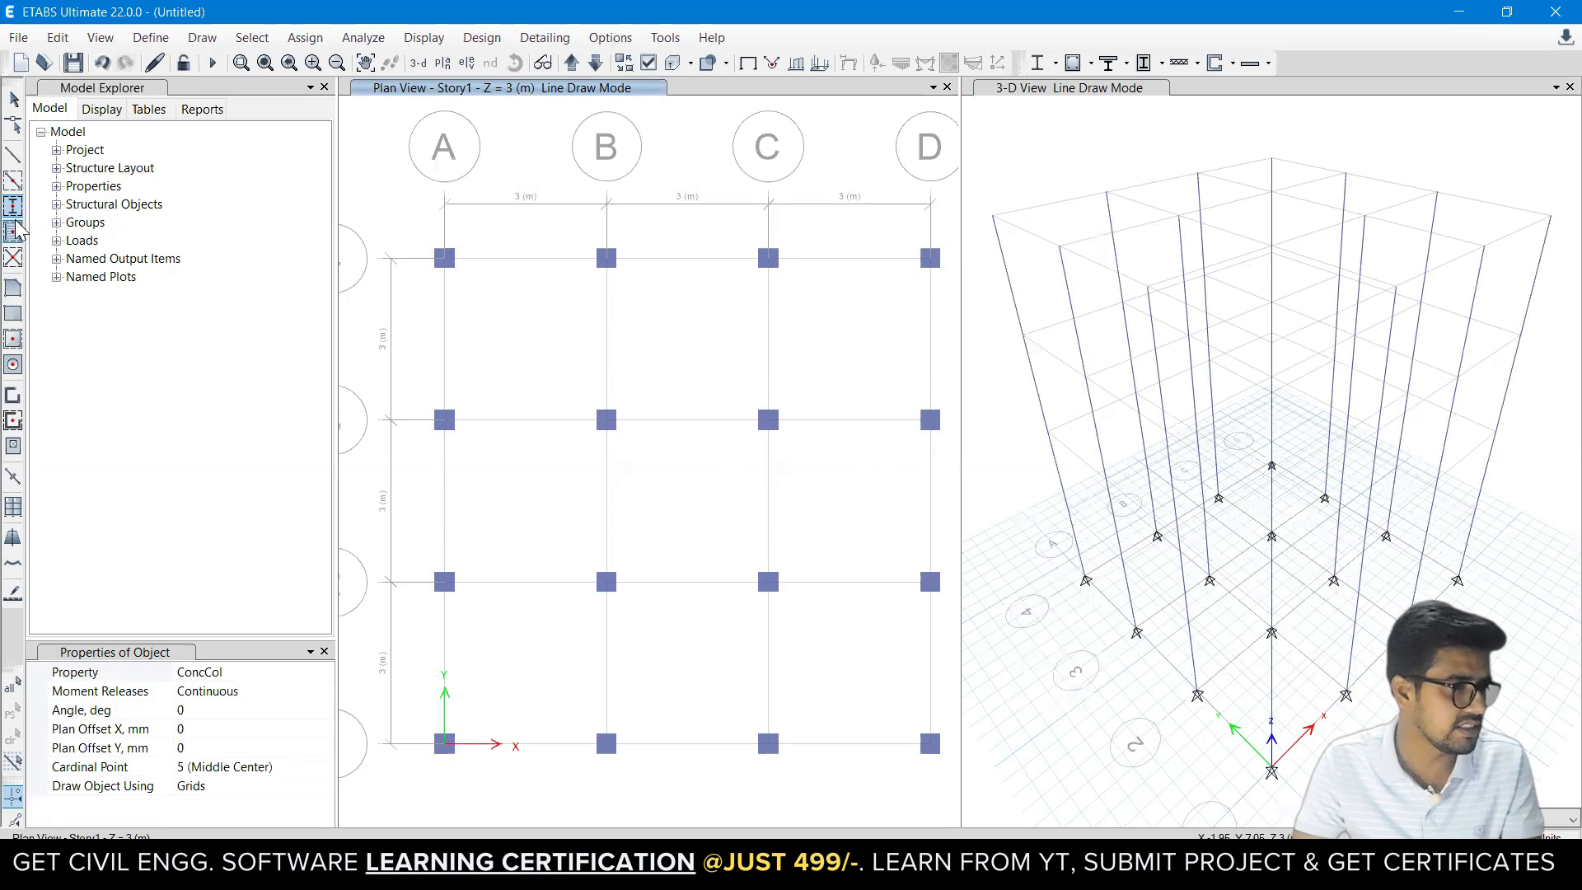
Draw ConcBm beams along all grid lines between the columns in the Story1 plan.
click(12, 181)
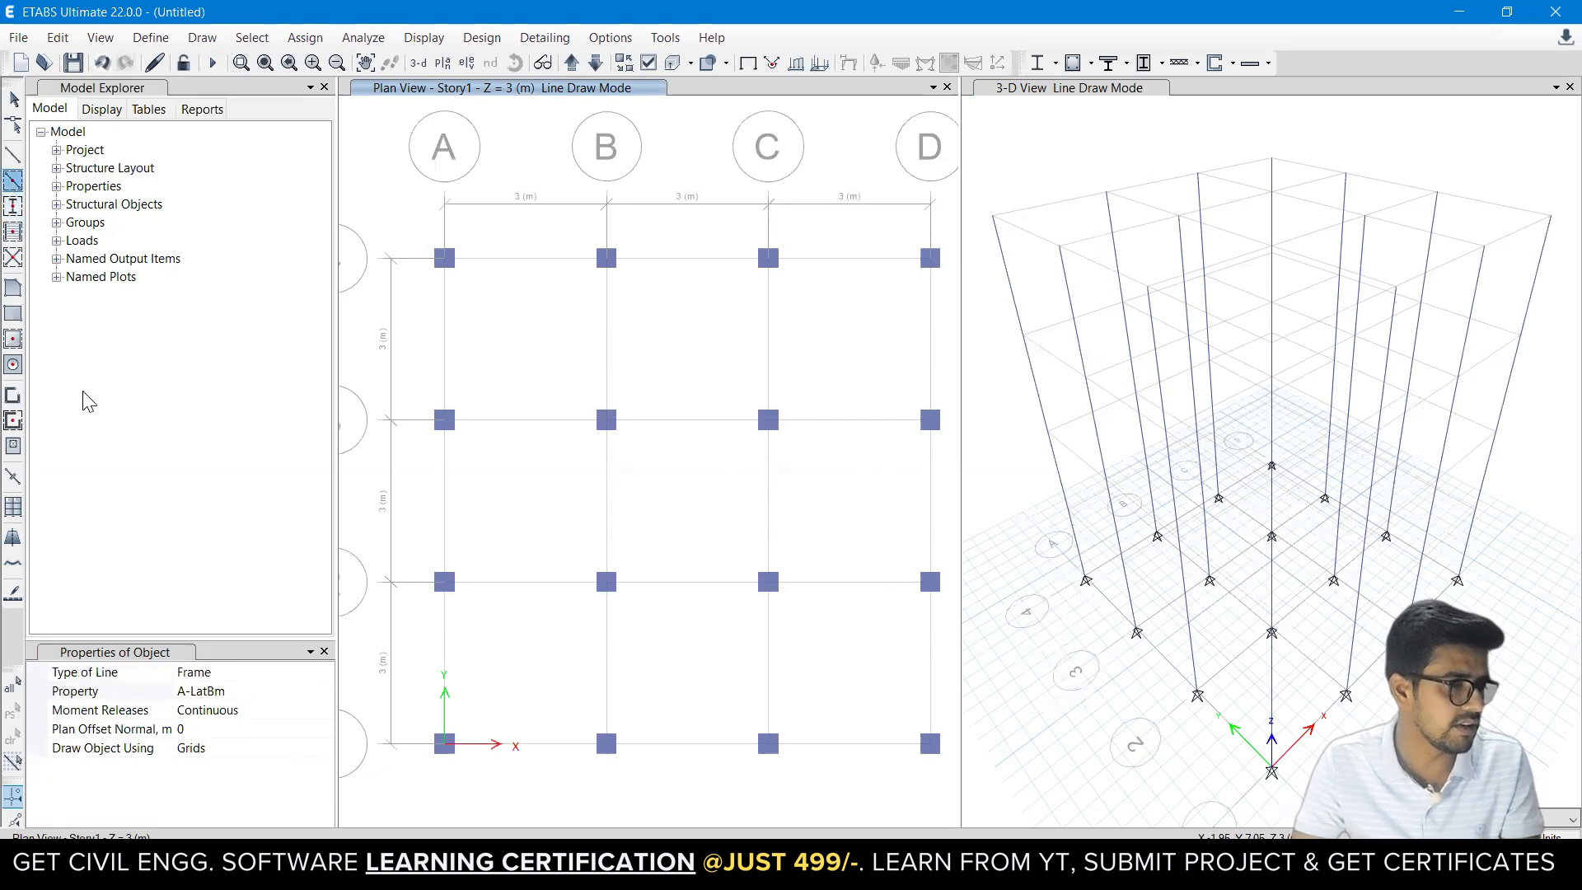
click(329, 691)
click(325, 691)
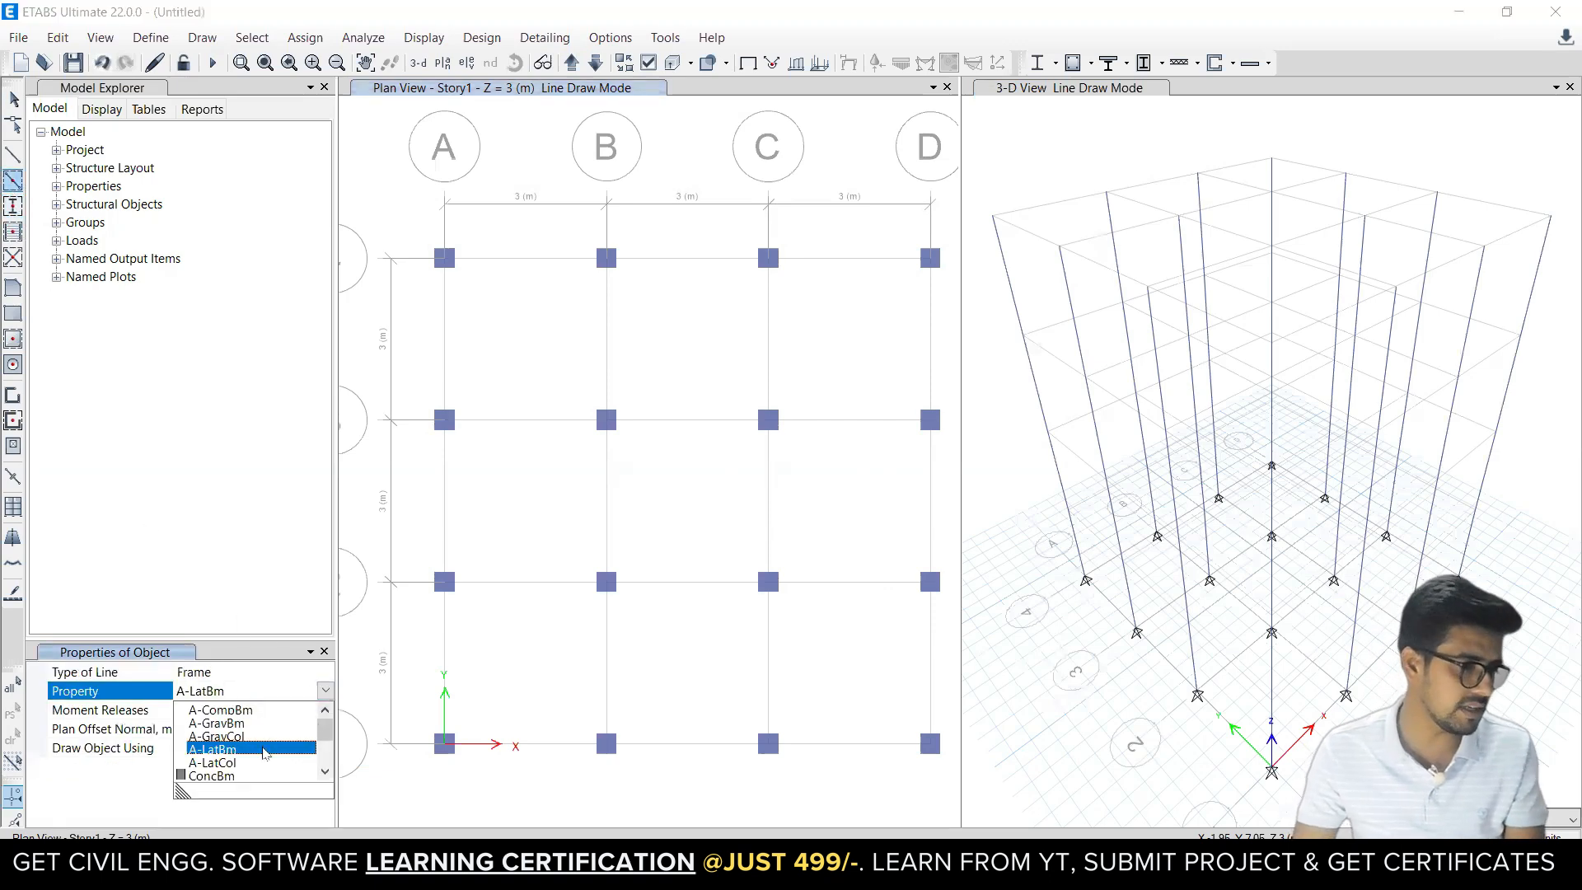
click(258, 777)
mouse_move(401, 214)
mouse_down()
mouse_move(725, 577)
mouse_move(909, 832)
mouse_up()
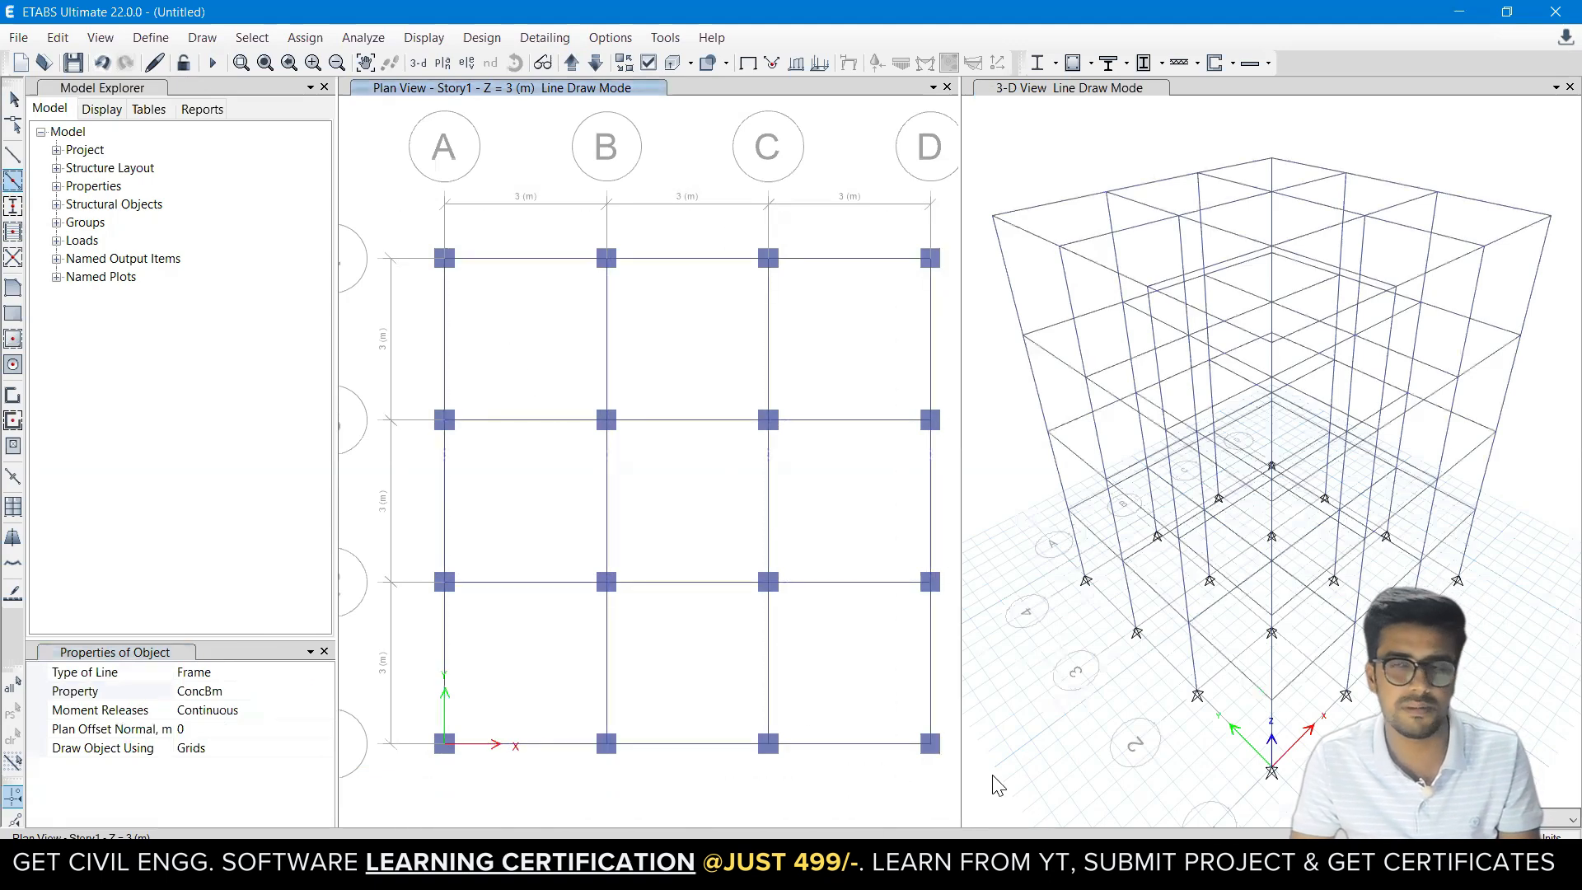
click(13, 100)
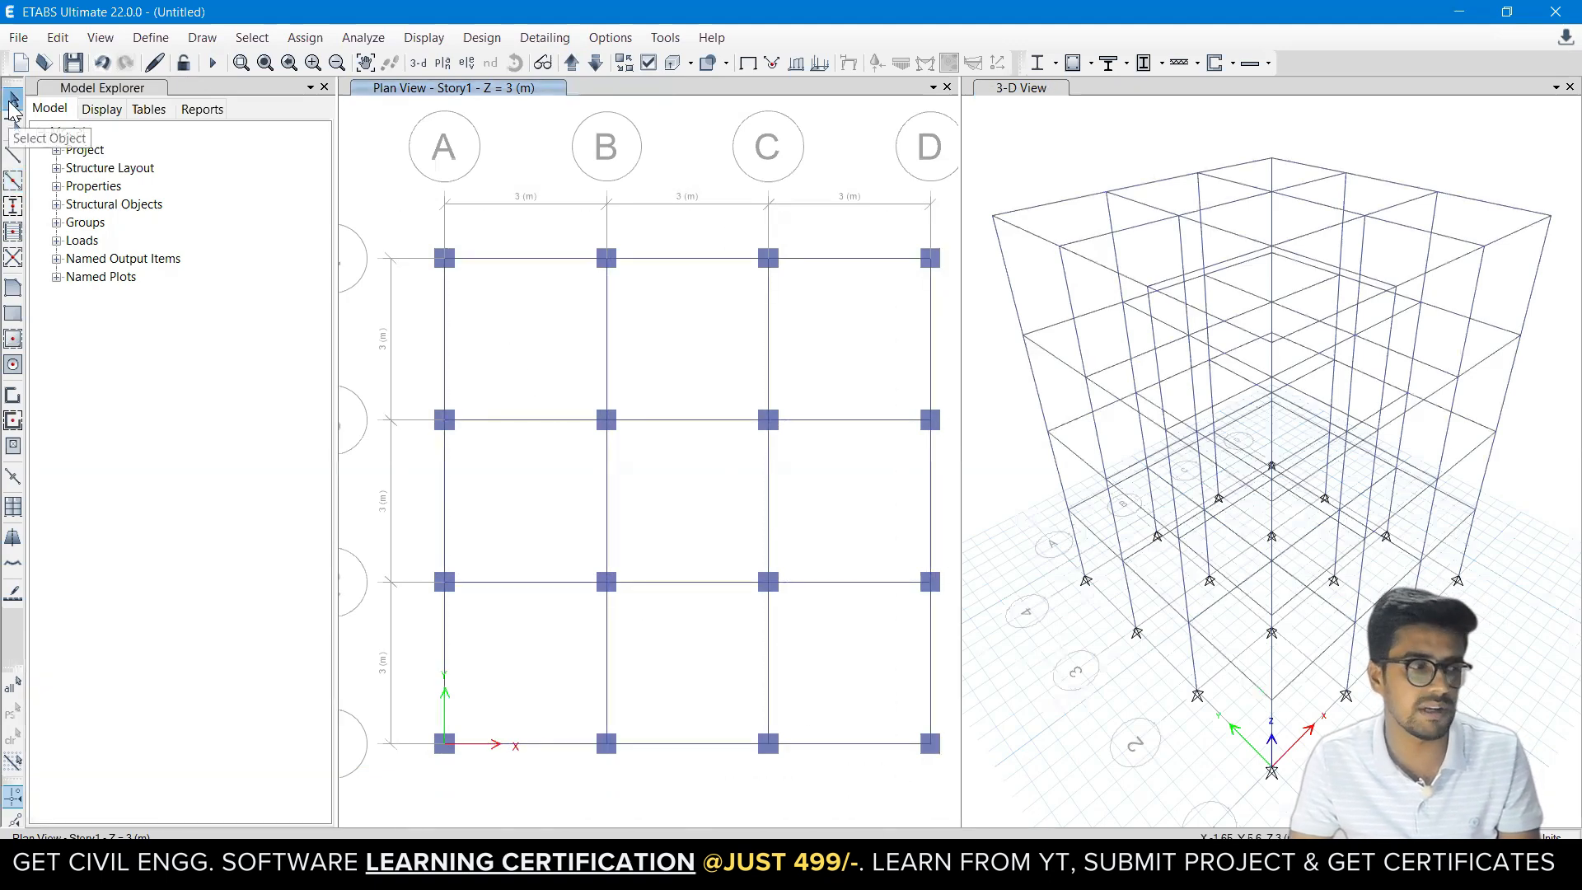
Assign fixed restraints, with all translations and rotations restrained, to every column joint at the Base level.
click(596, 64)
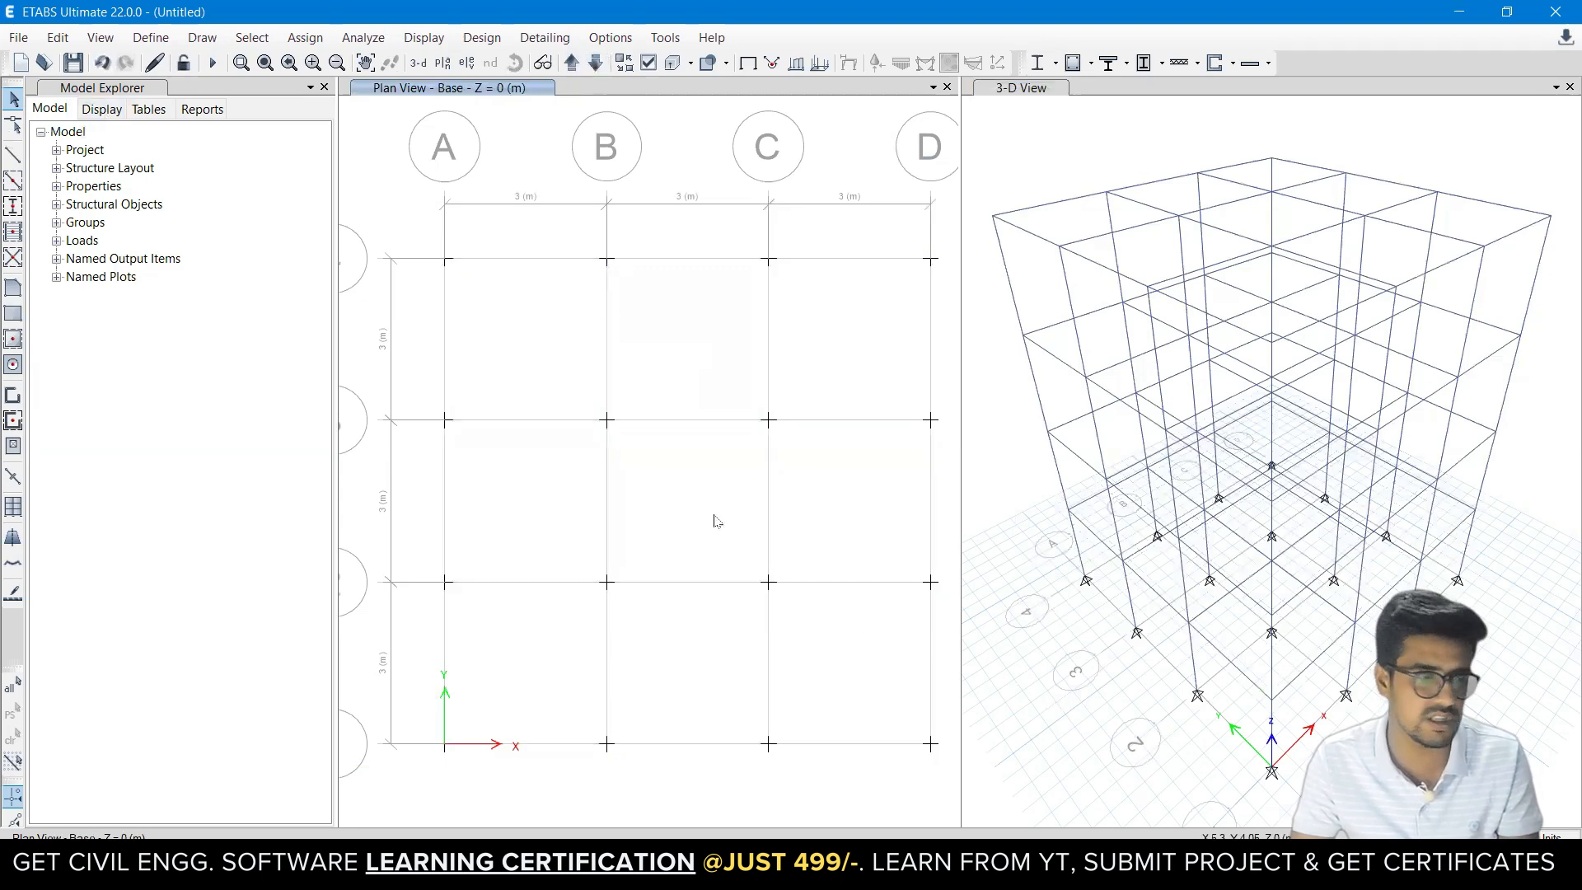
drag(423, 239, 950, 777)
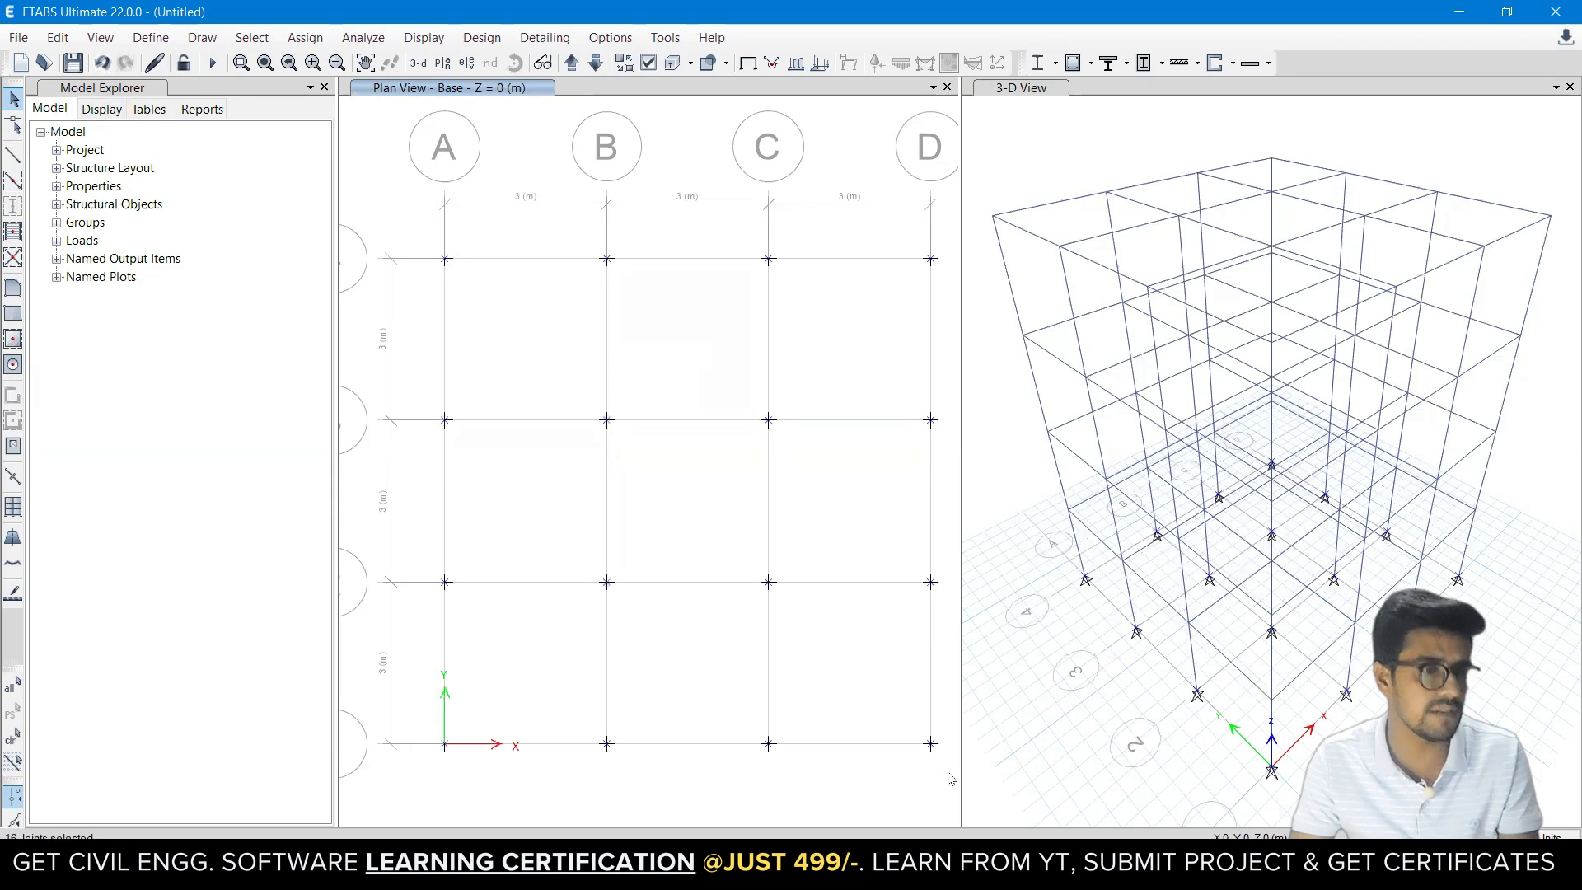
click(305, 38)
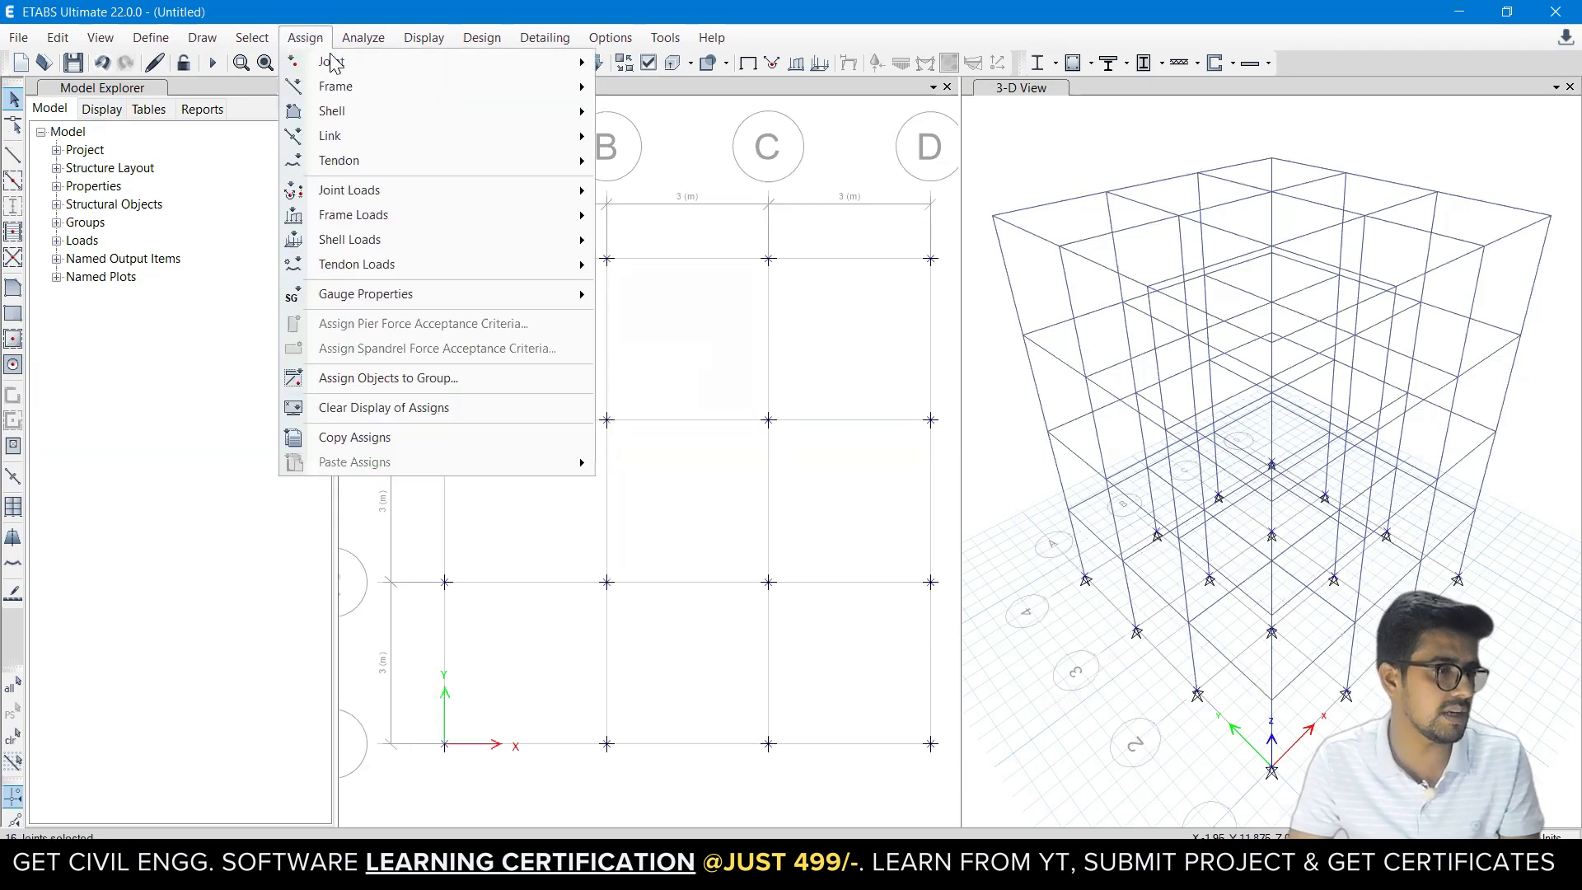
mouse_move(343, 63)
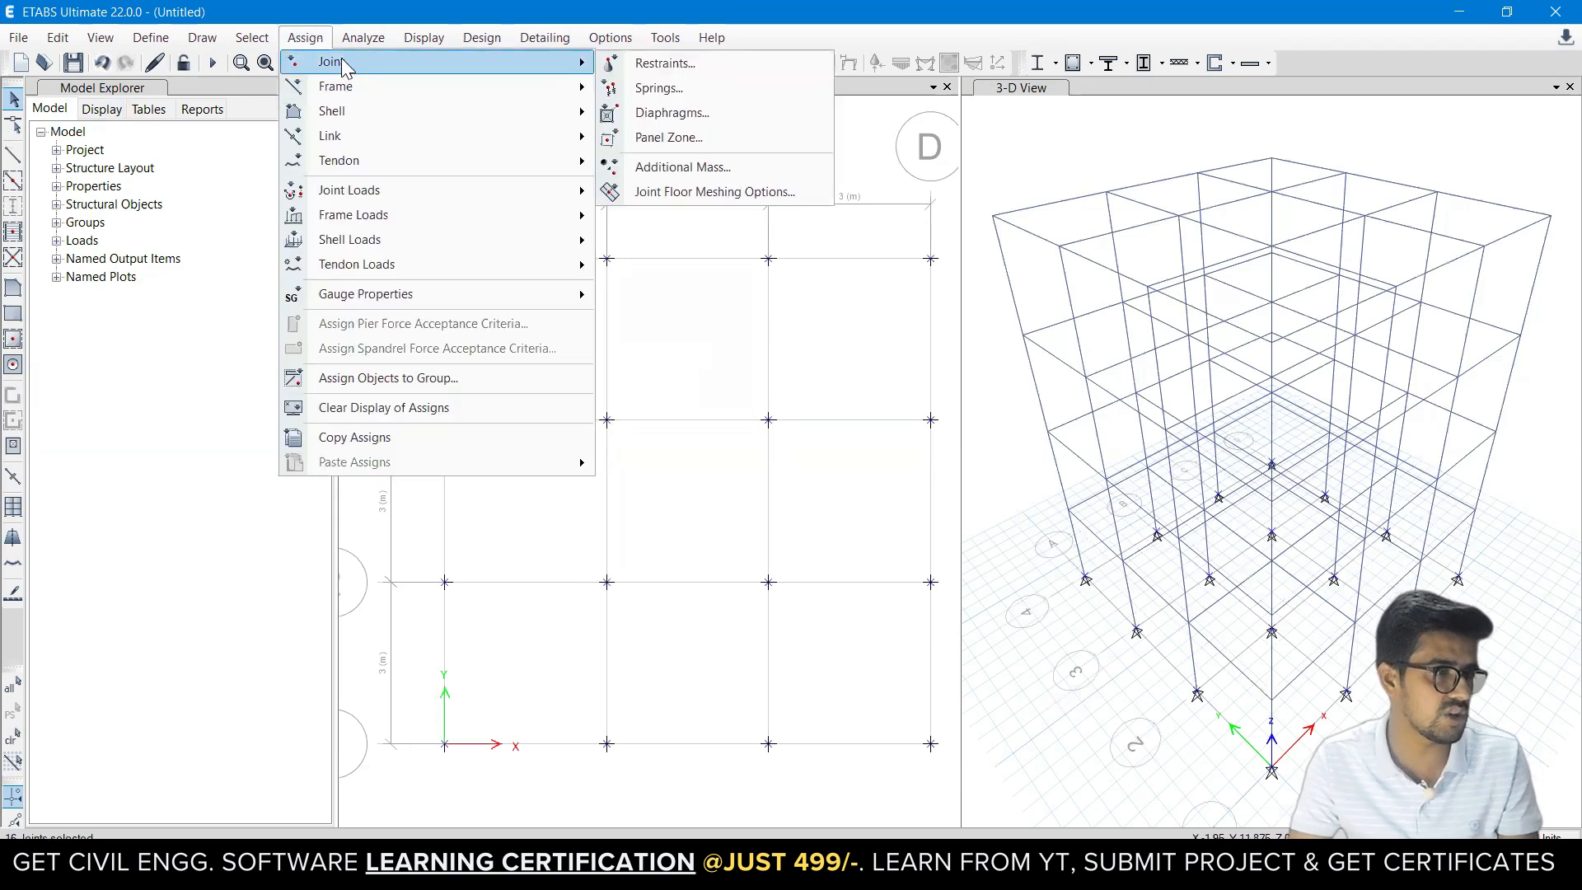
click(651, 64)
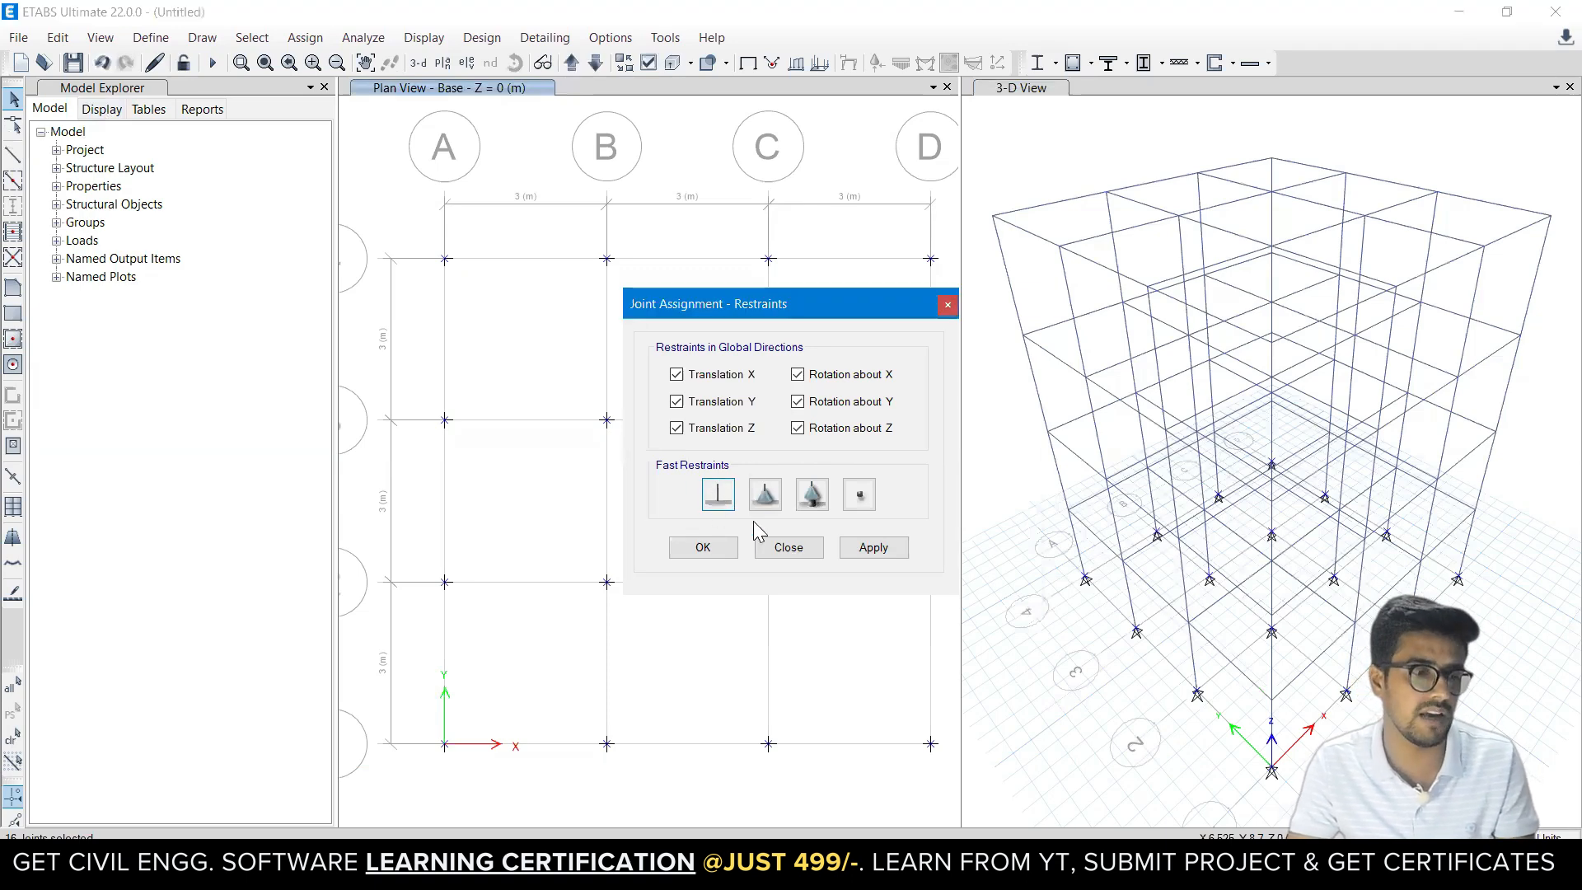
click(904, 553)
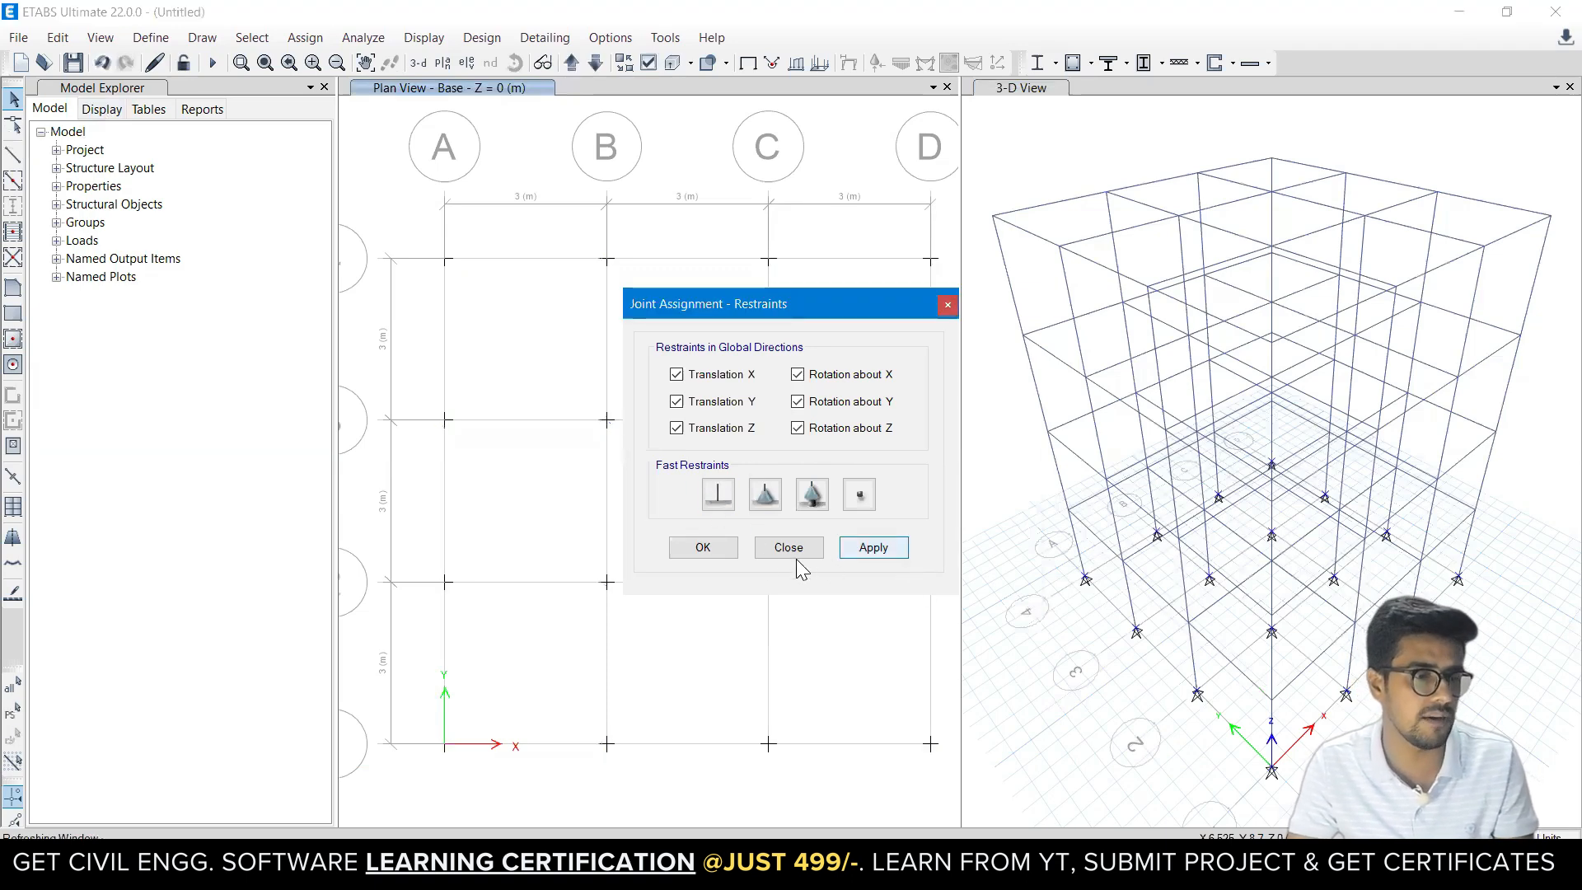
click(703, 548)
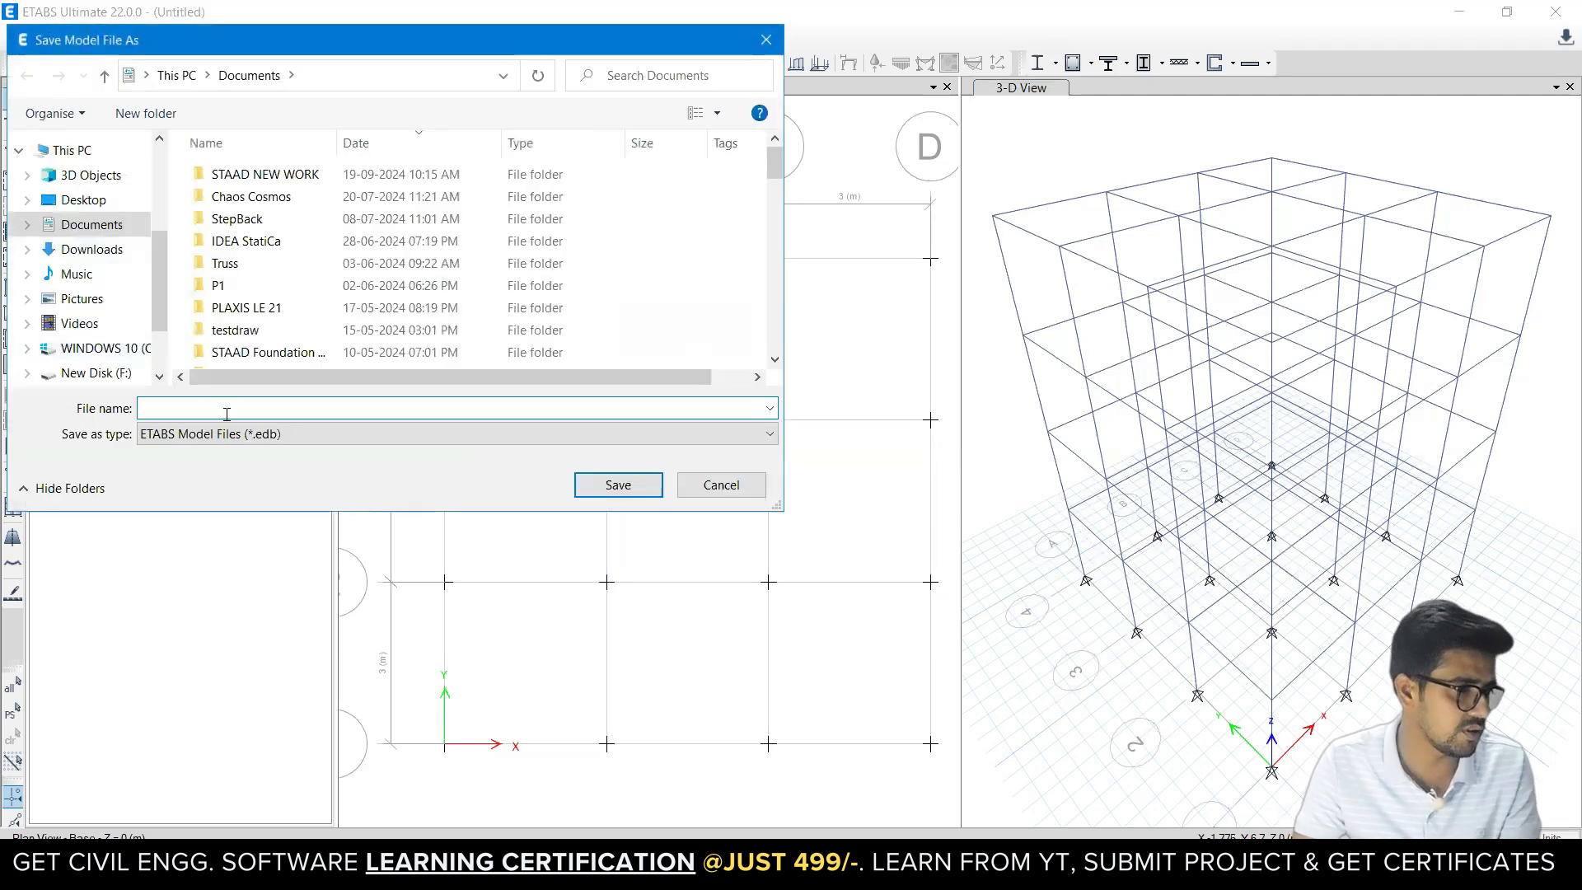
Save the model in the Documents folder as Crack001.
text(Crack001)
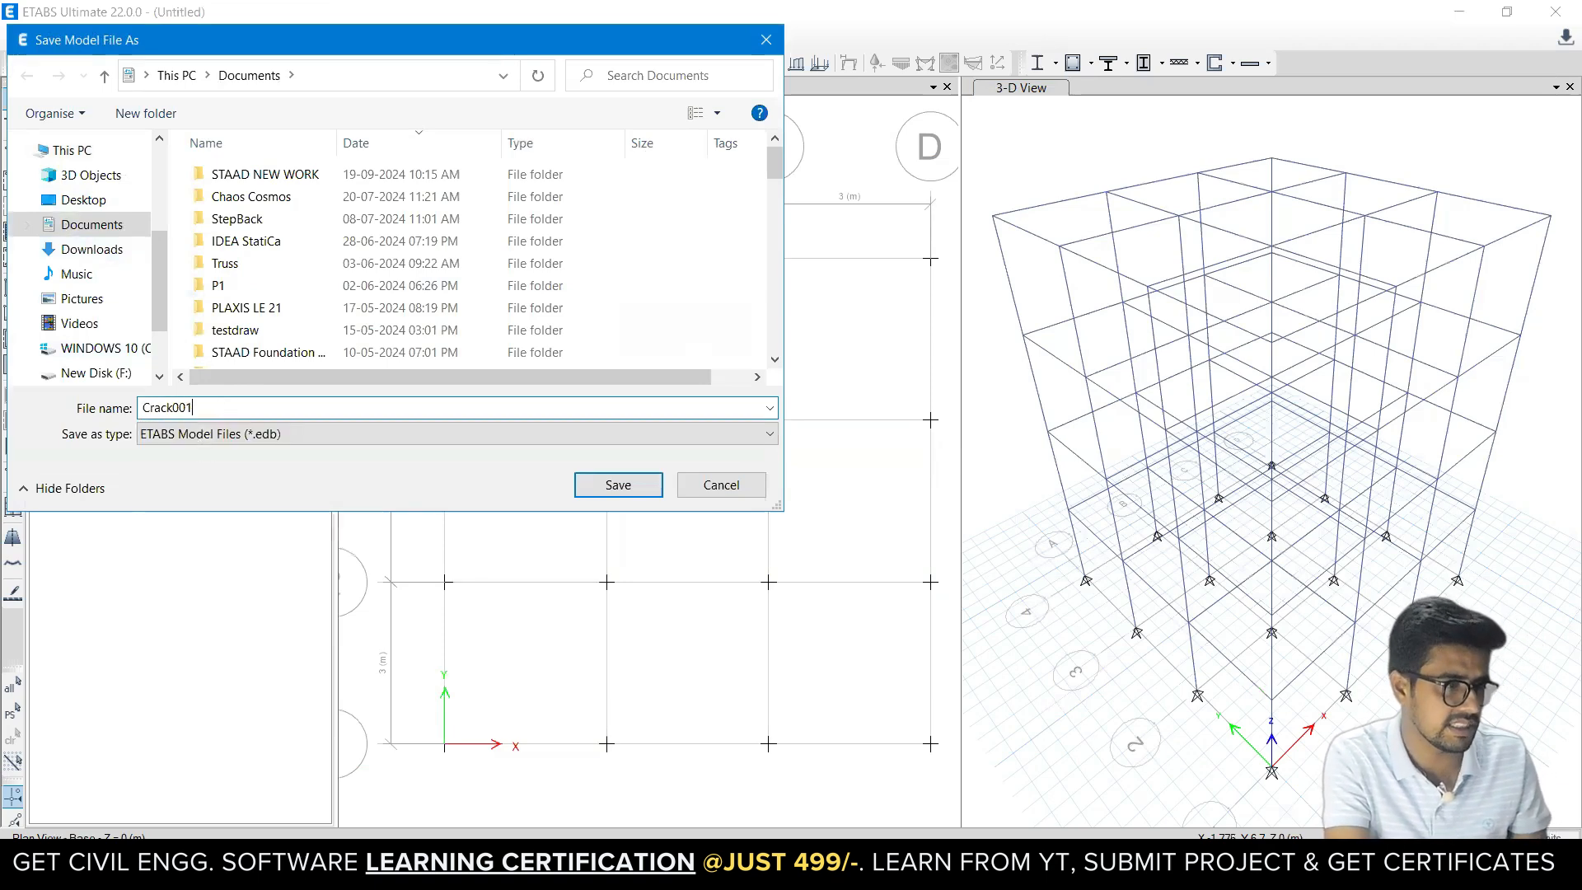
key(Return)
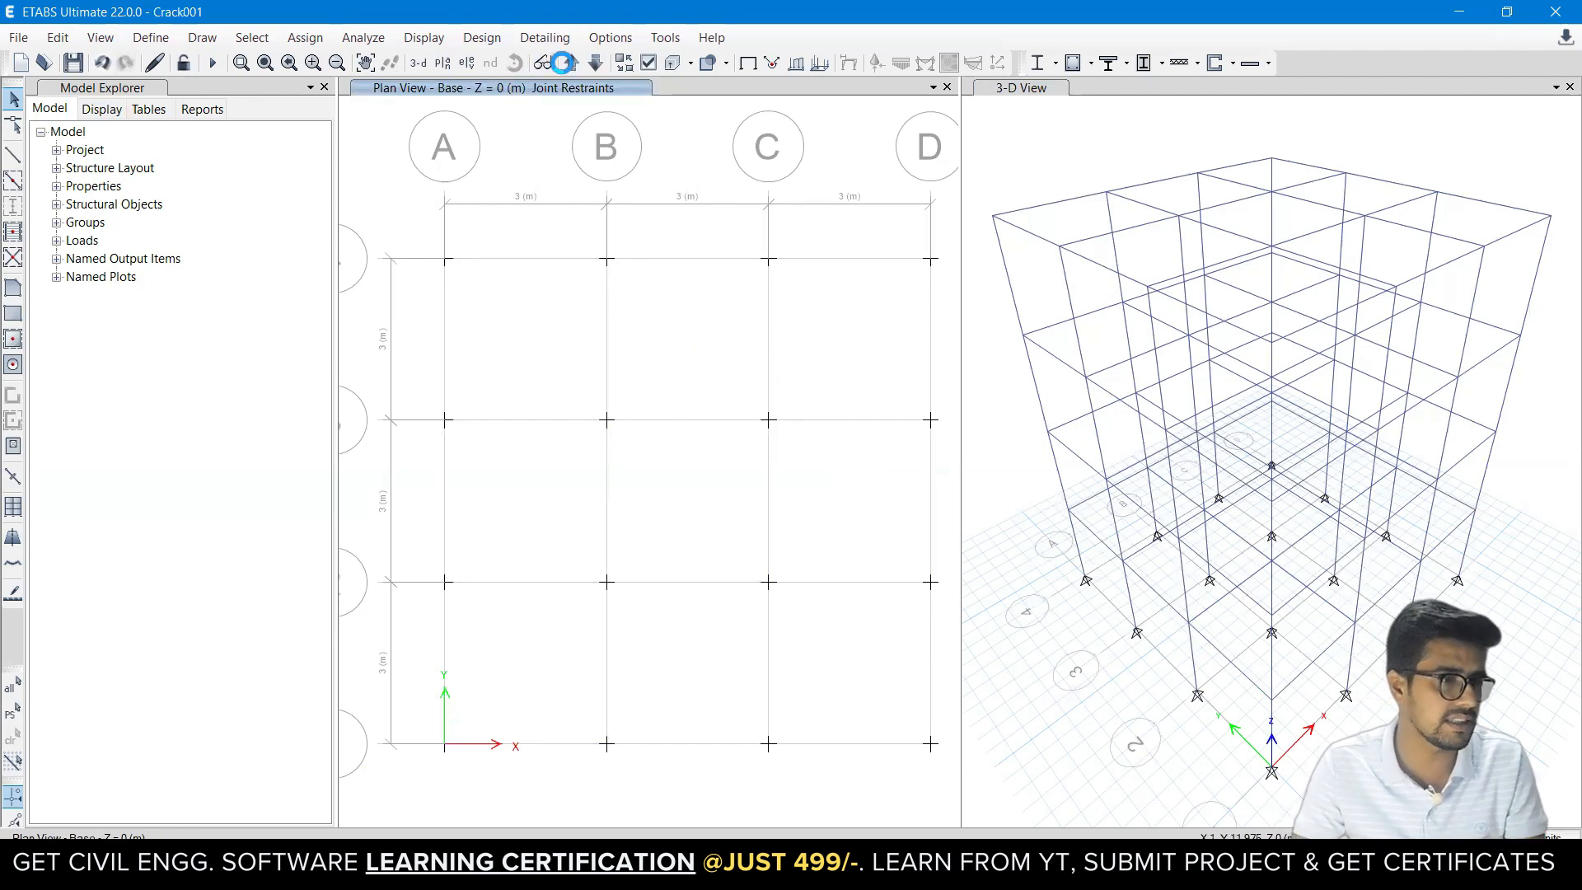
Rename the Slab1 section property as Slab and set its thickness to 130 mm.
click(571, 62)
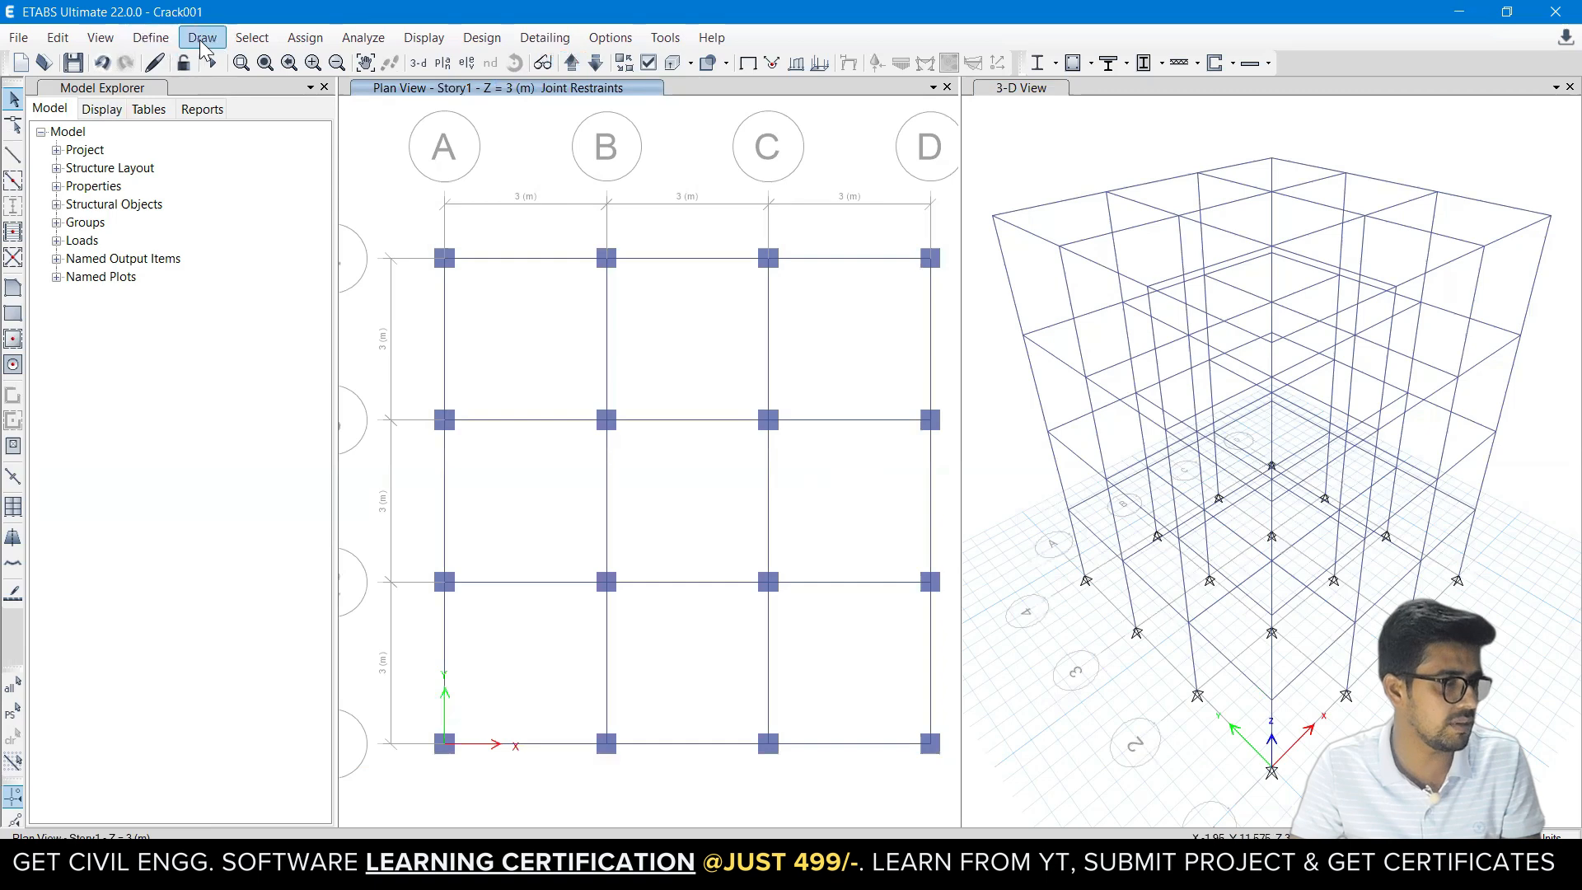
click(157, 40)
mouse_move(239, 88)
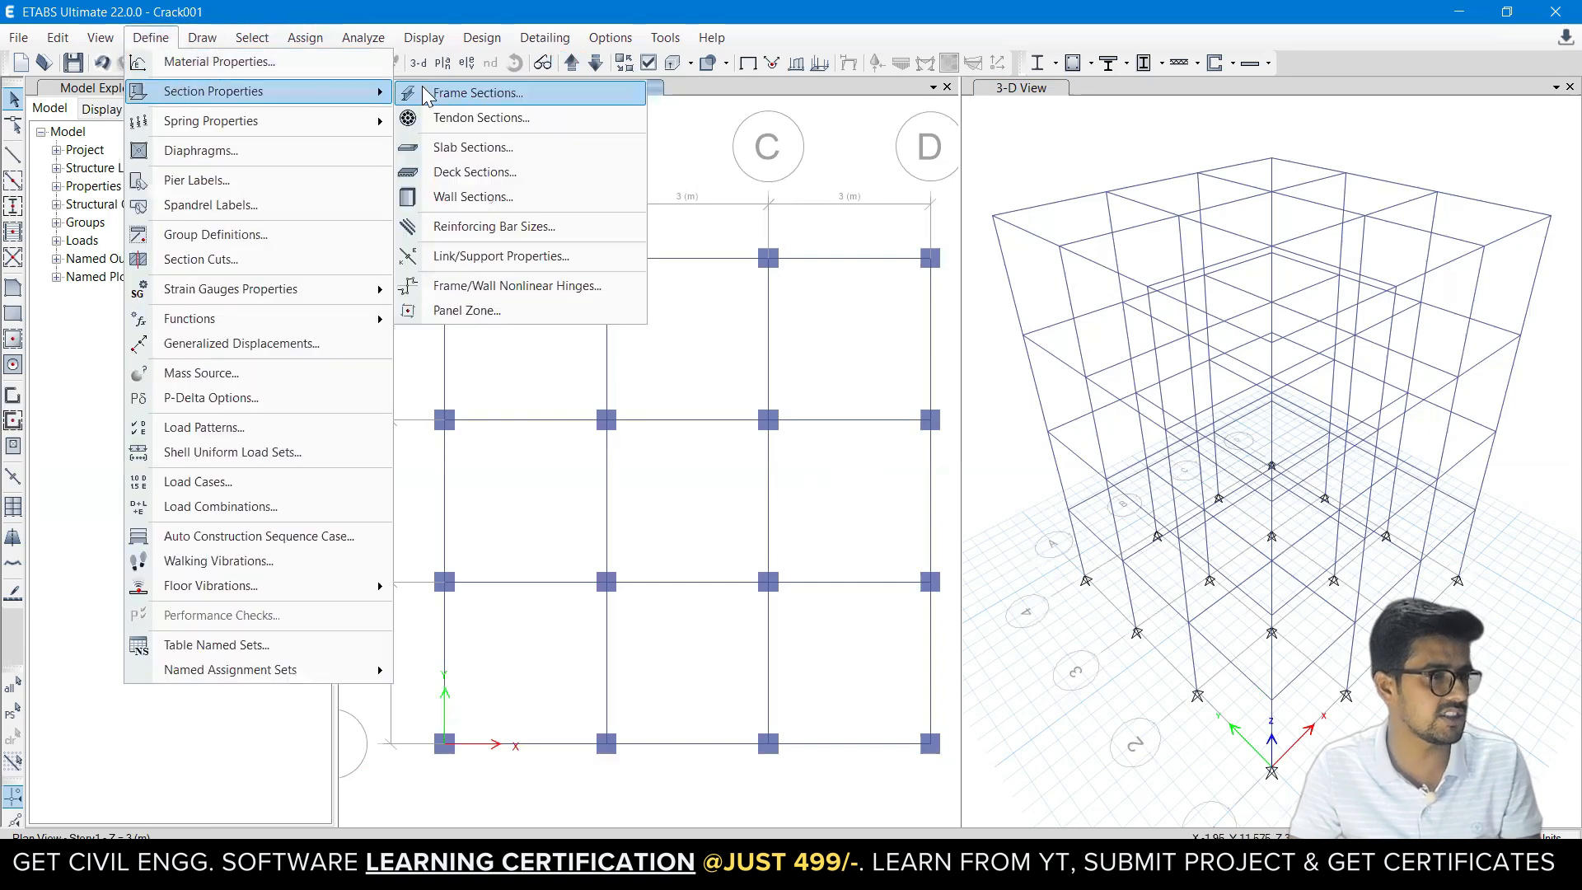
click(448, 150)
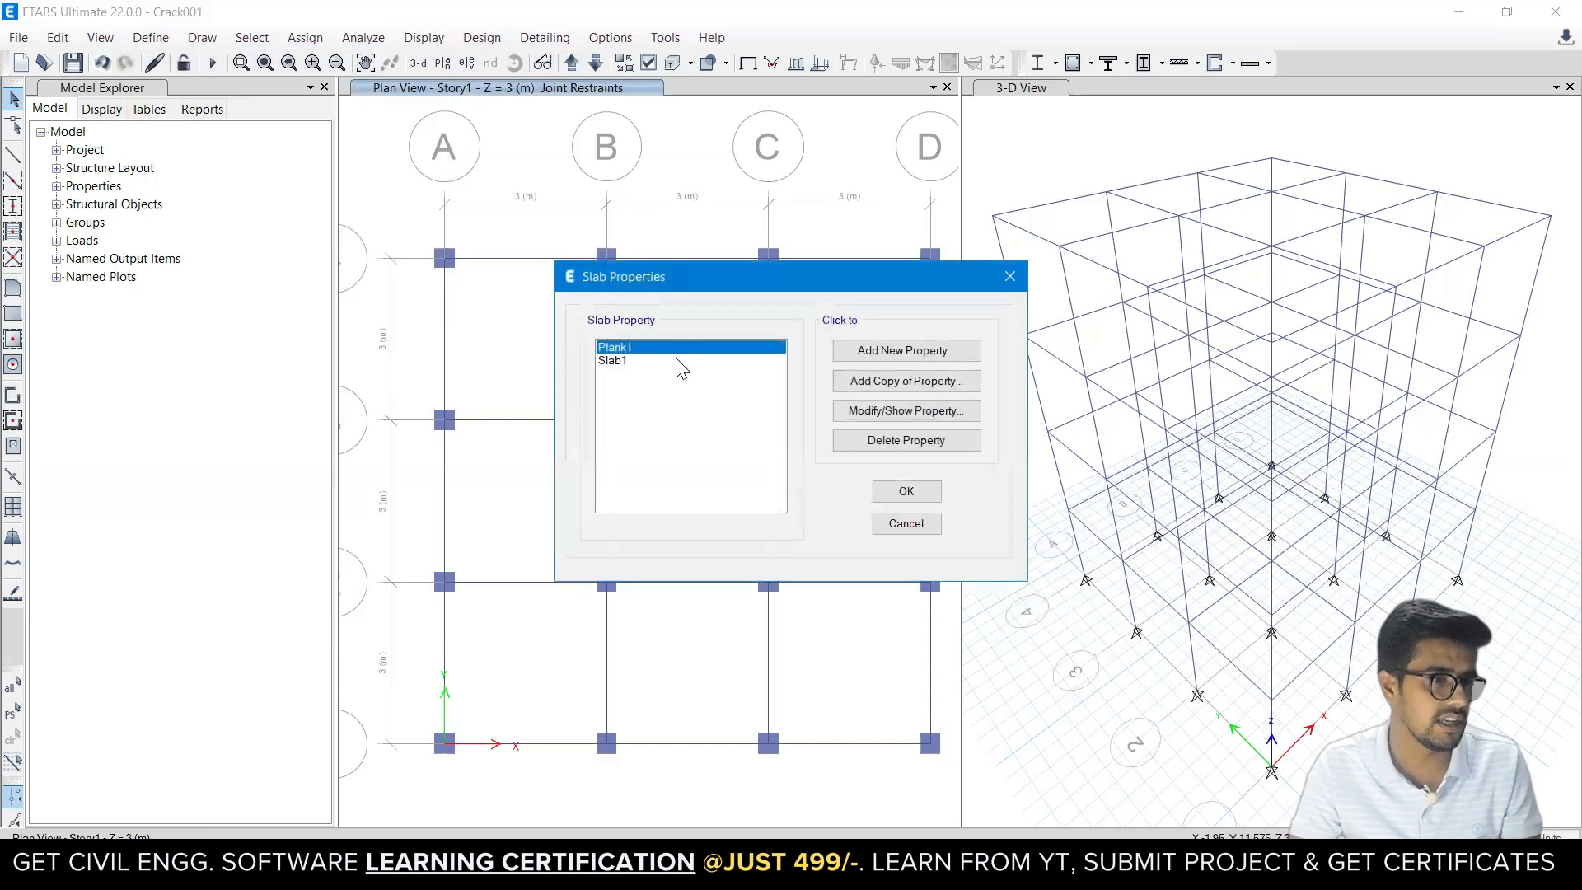
click(676, 360)
click(880, 412)
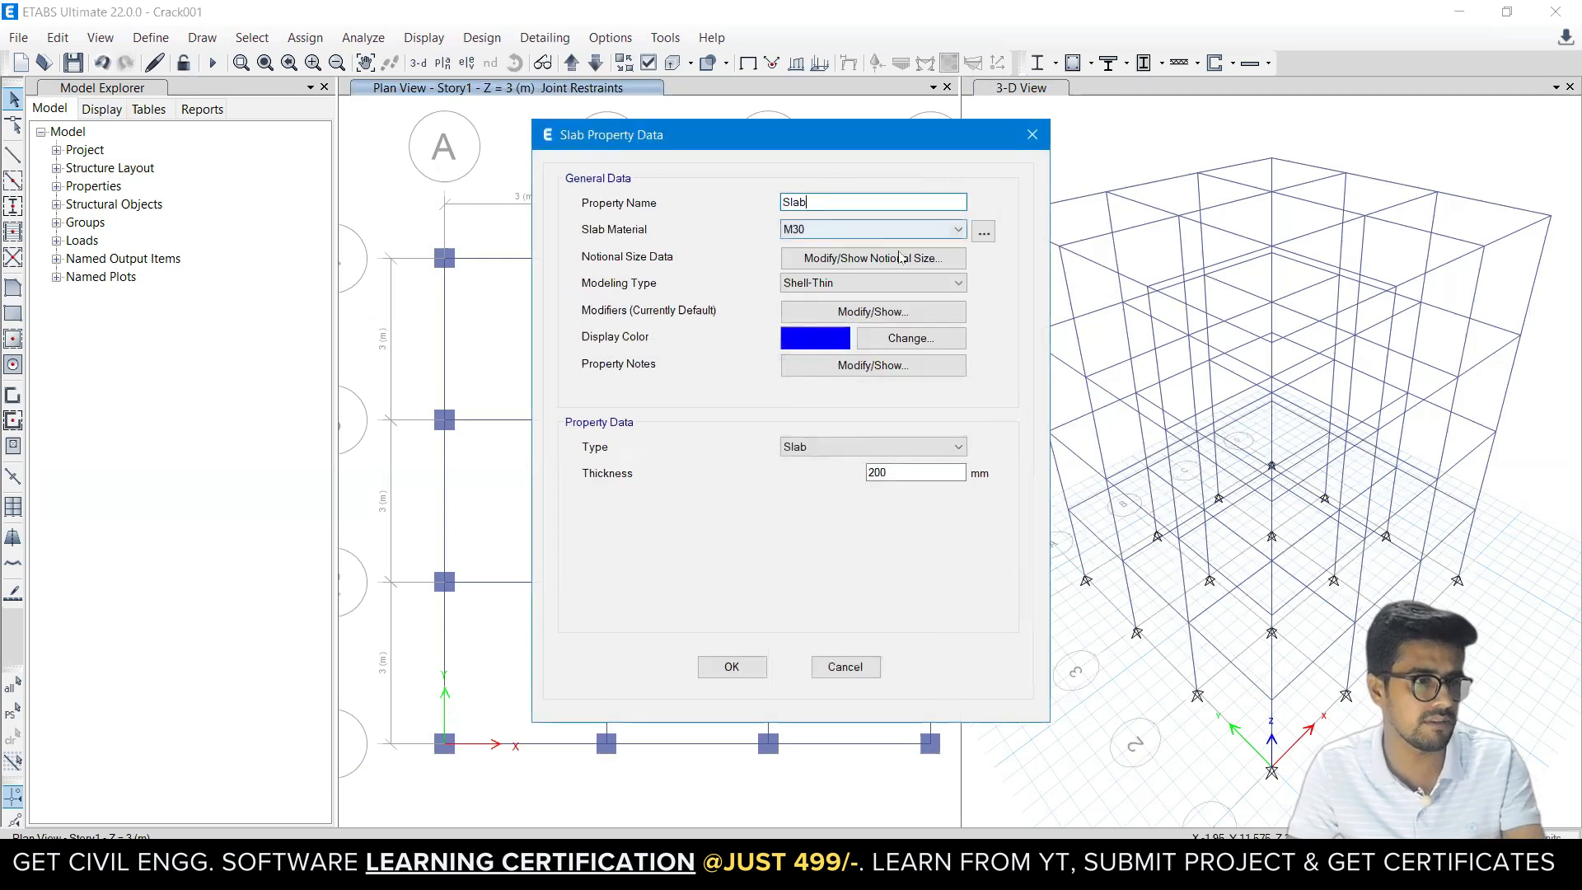
double_click(876, 472)
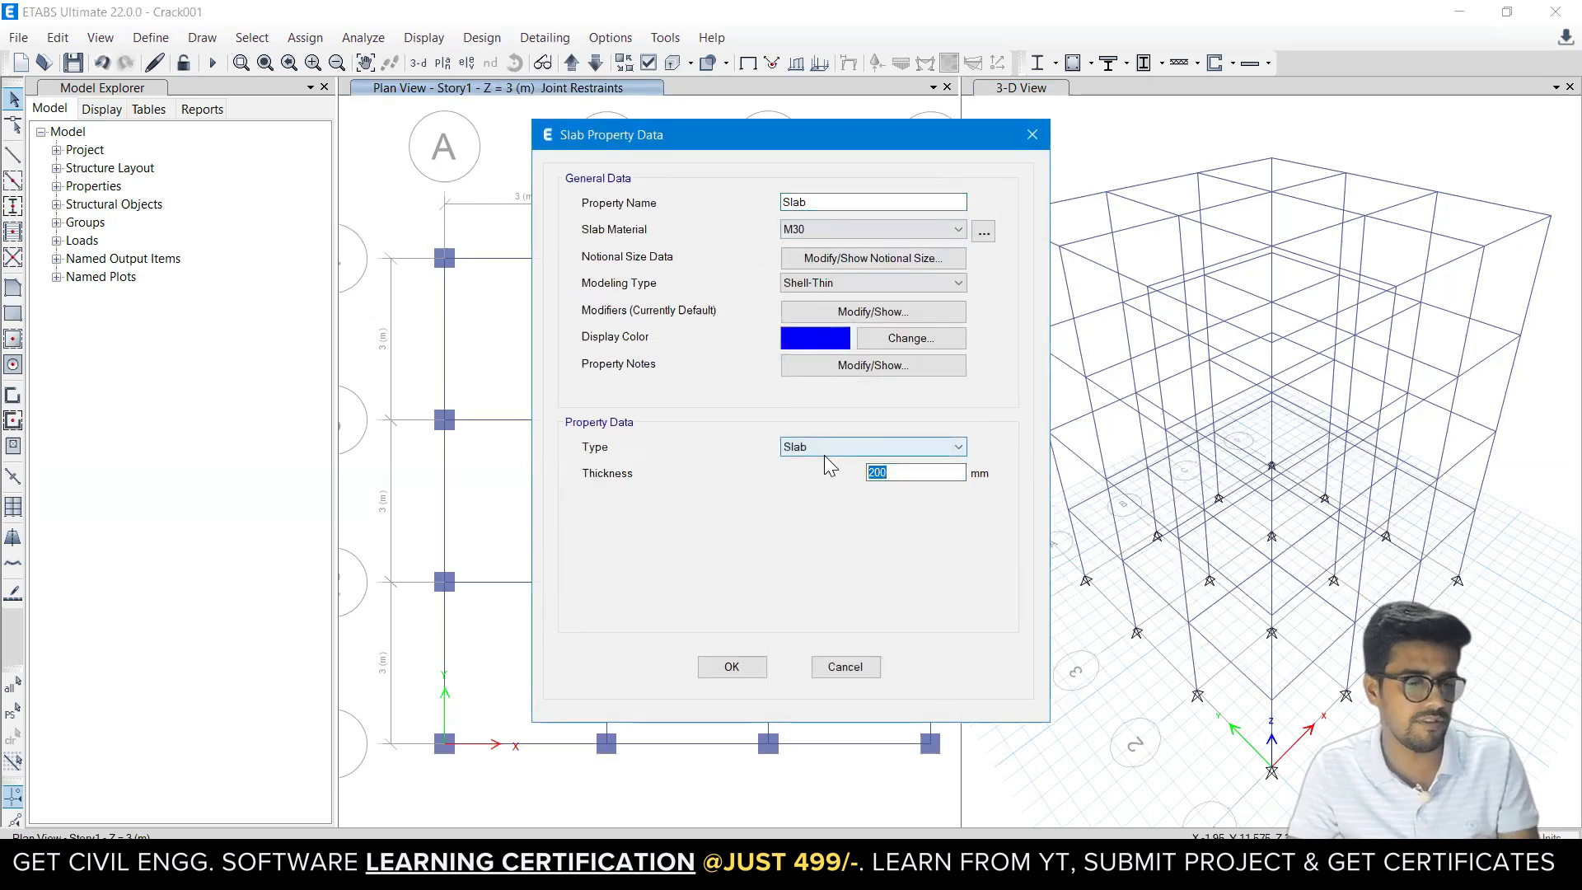
text(5)
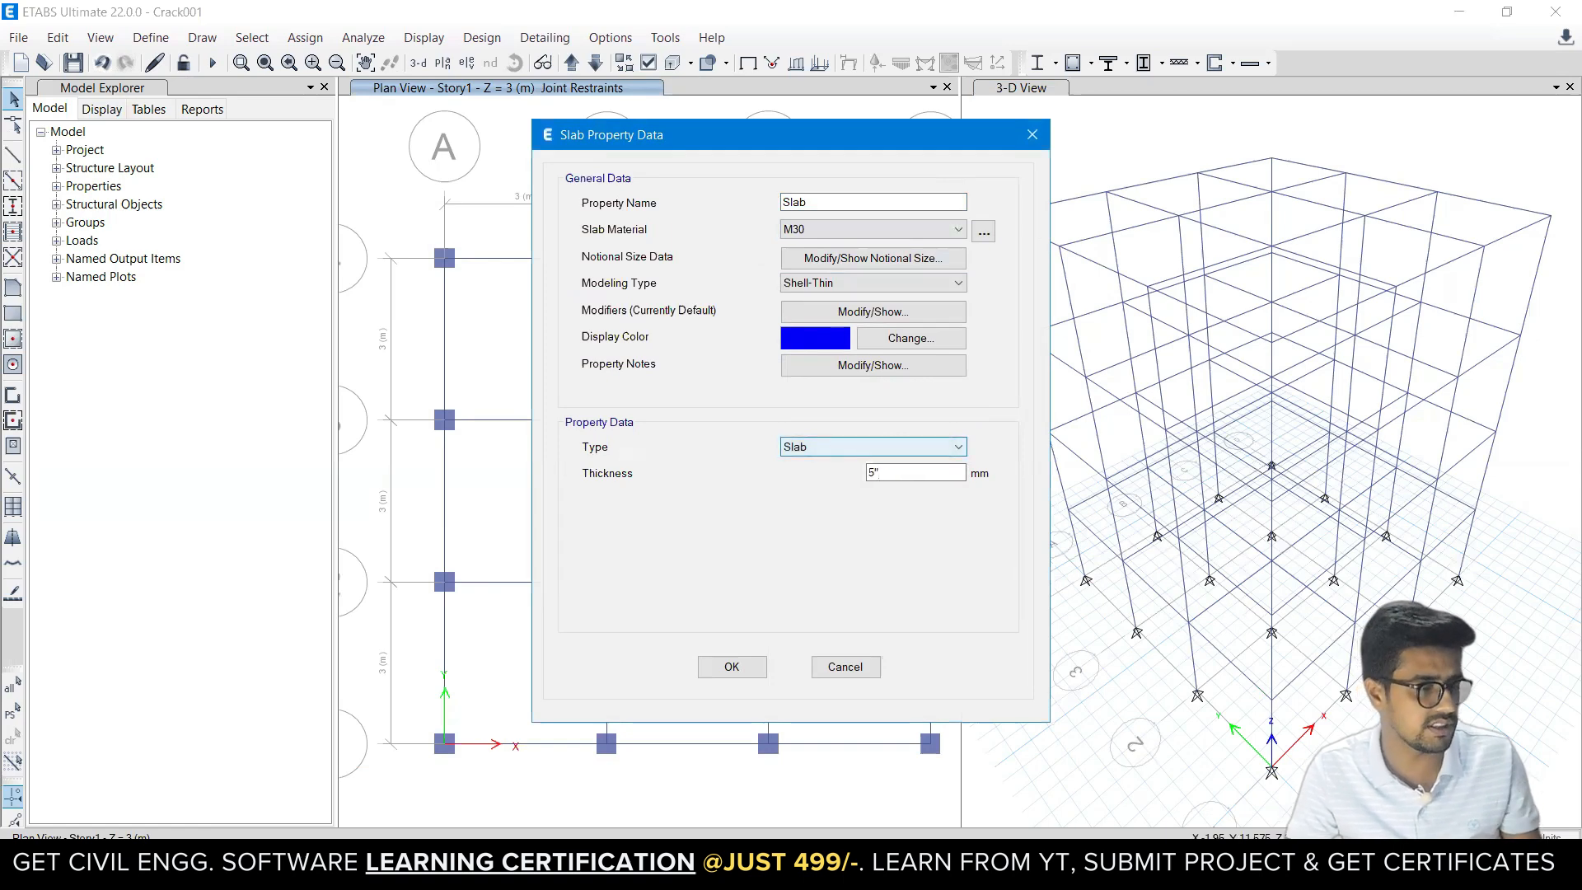
double_click(900, 472)
text(130)
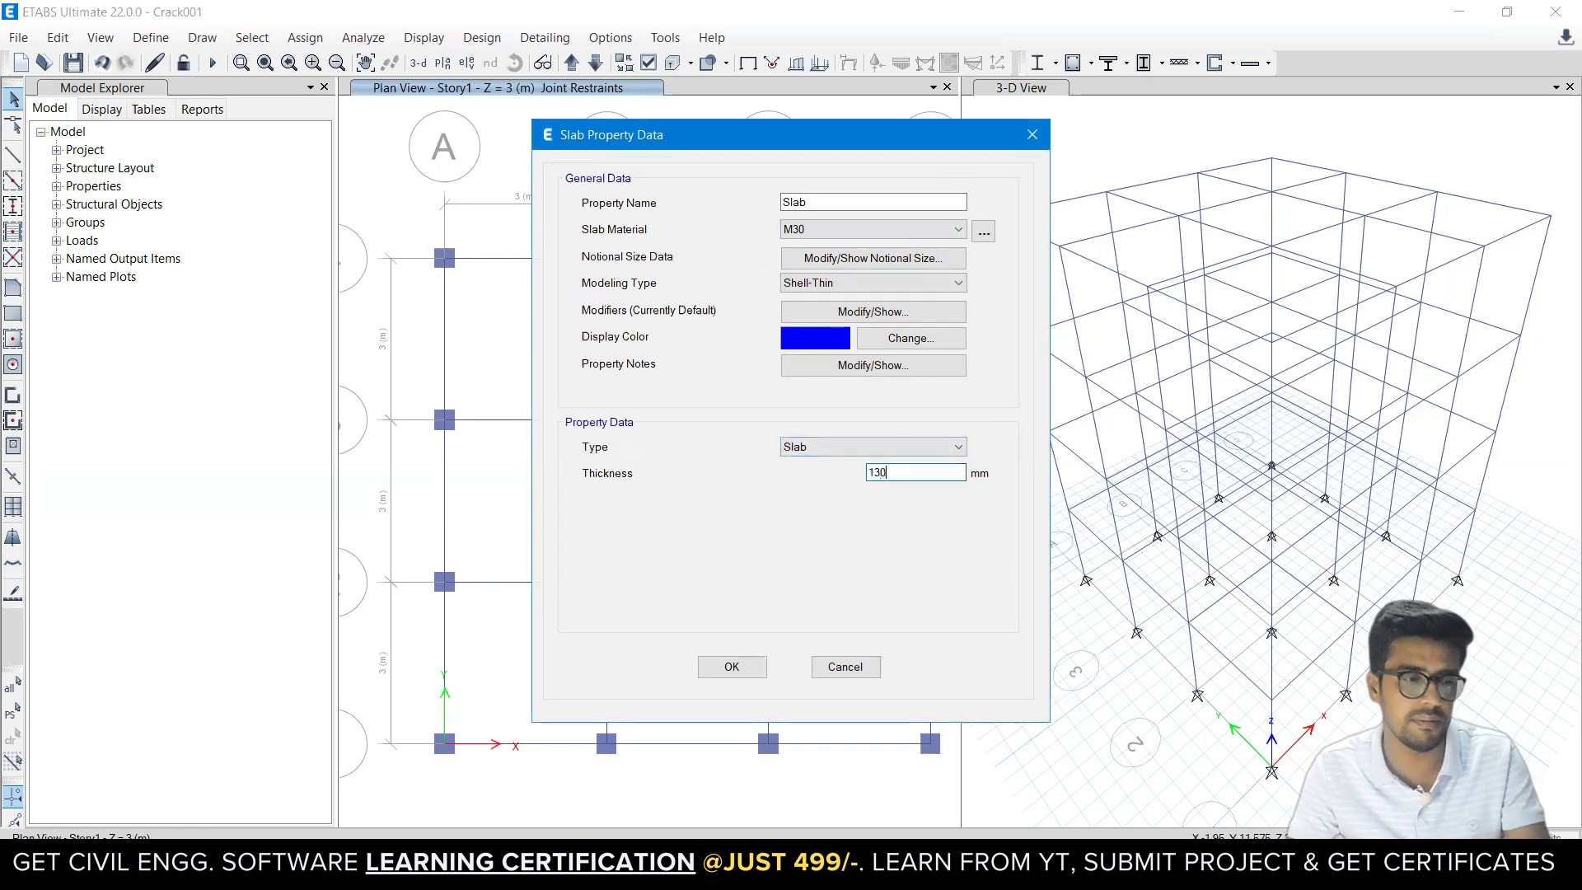
click(736, 670)
click(881, 500)
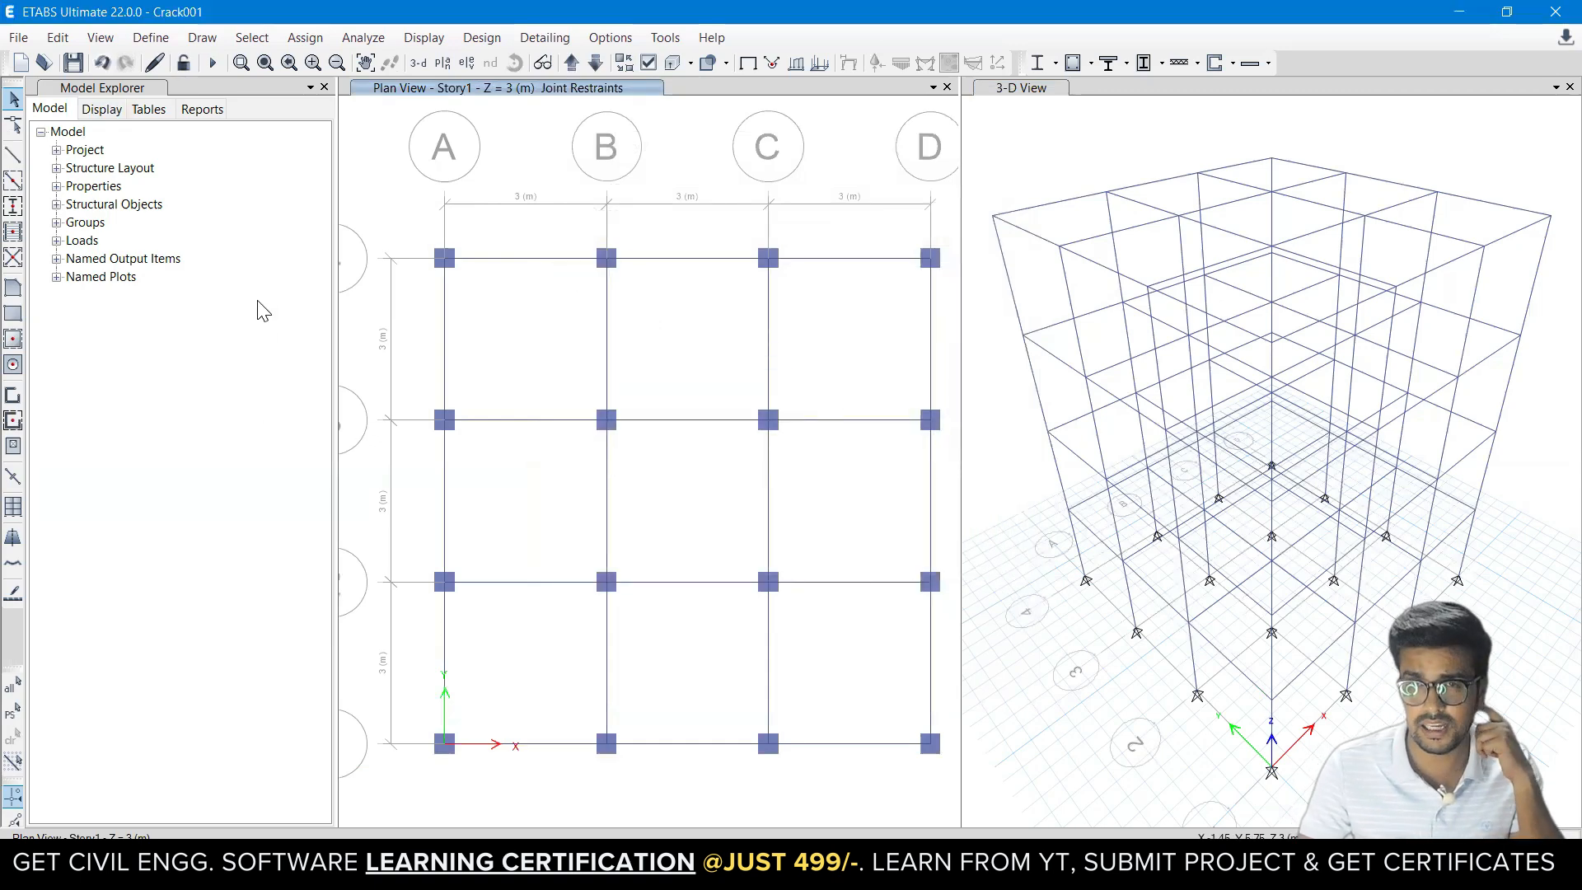
Draw floor areas with the Slab property over all grid bays in the Story1 plan.
click(13, 338)
click(287, 670)
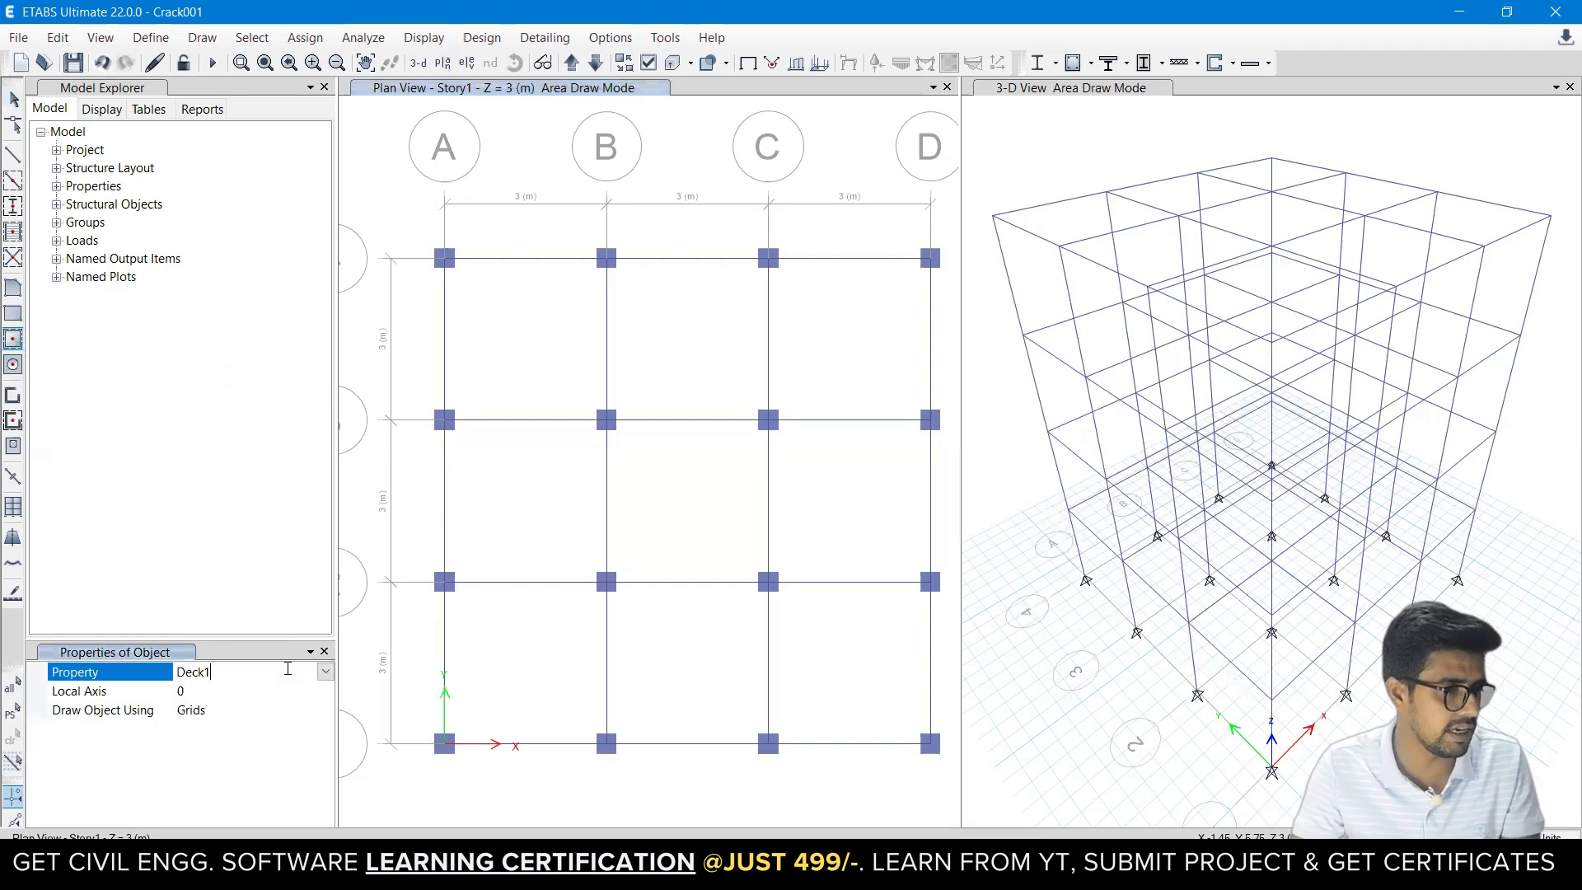
click(326, 673)
scroll(230, 742, down, 1)
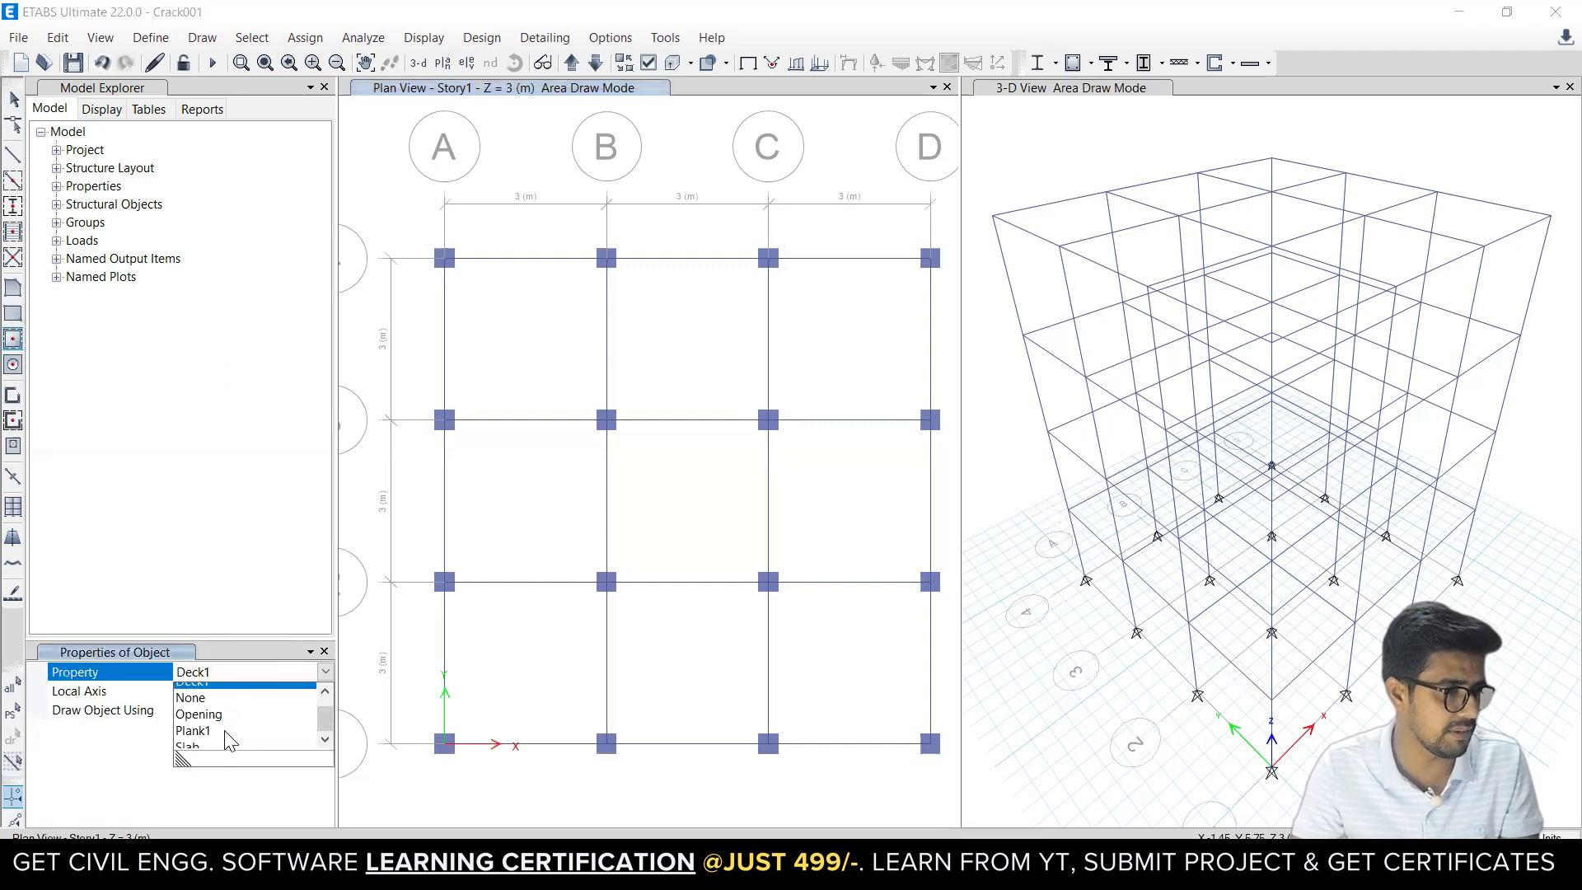
click(230, 740)
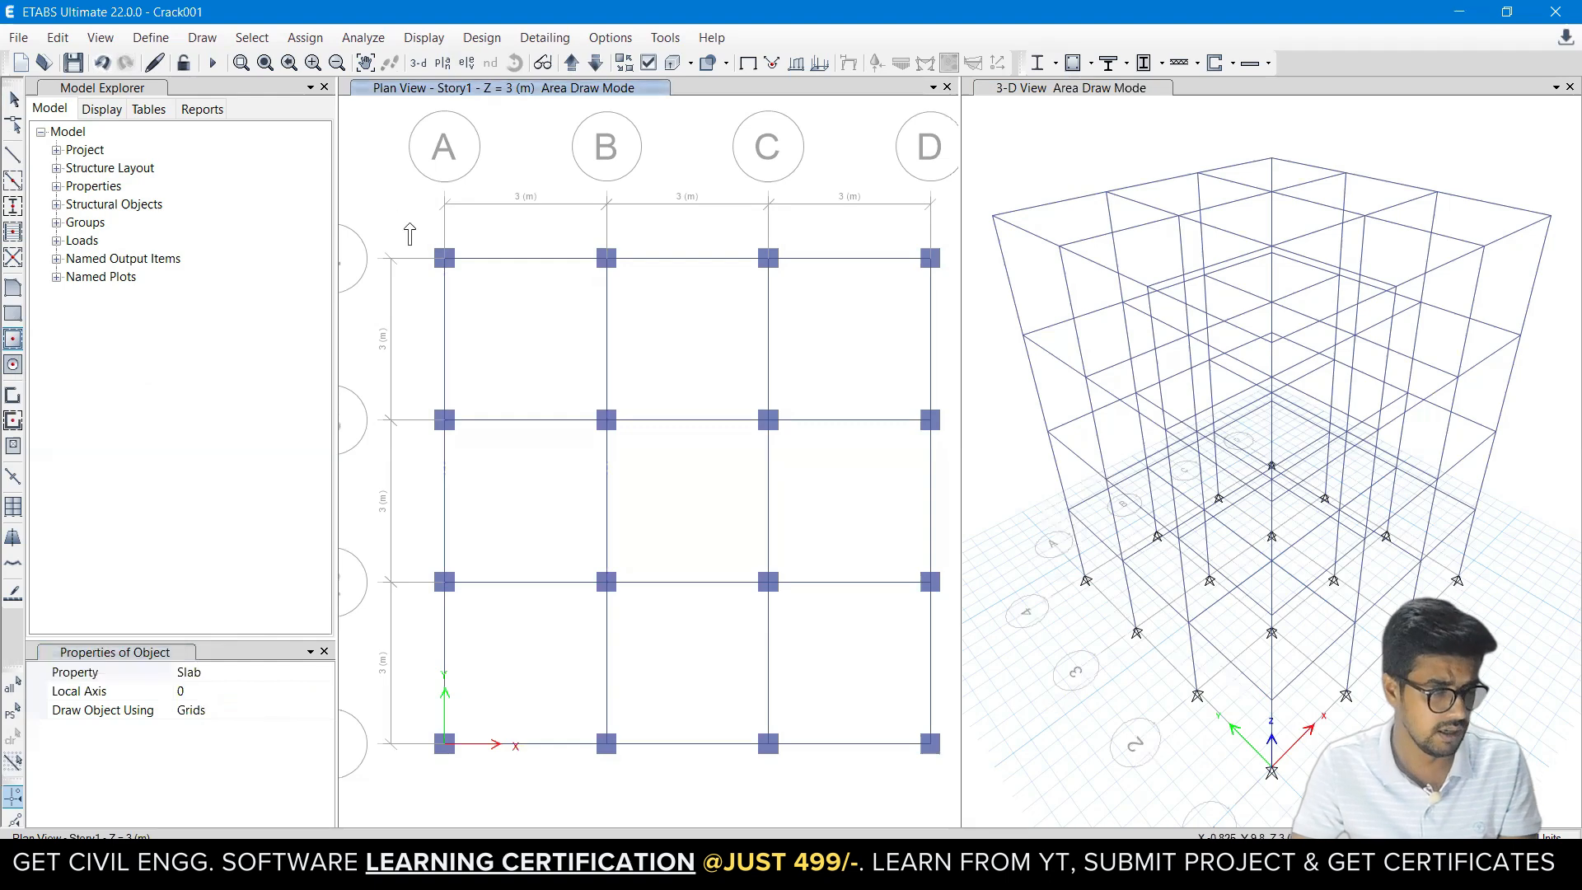
drag(390, 211, 959, 778)
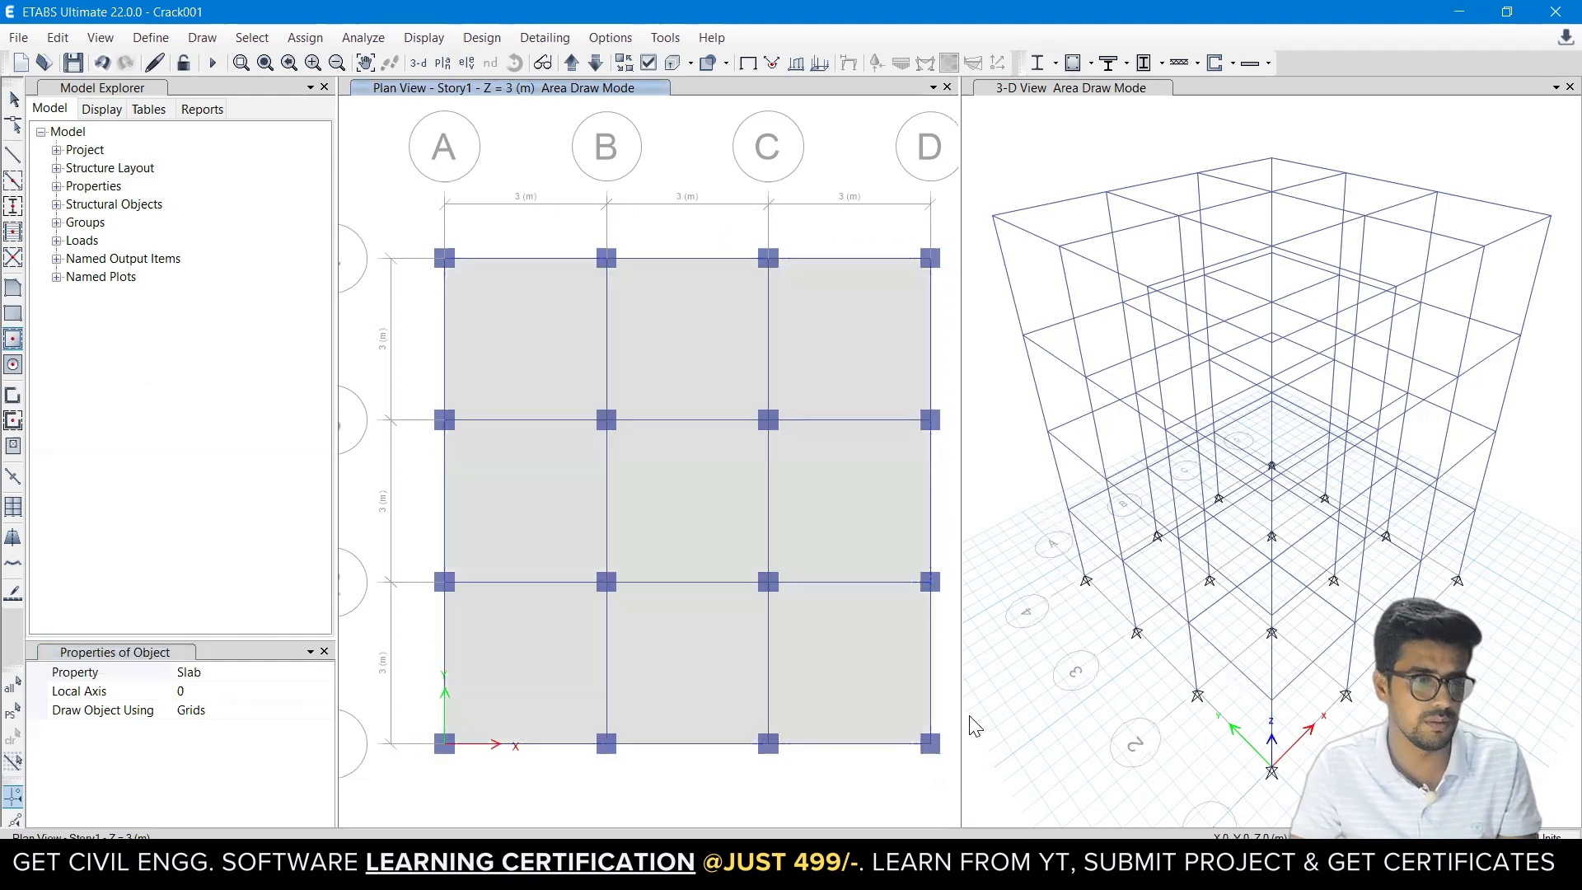
click(14, 100)
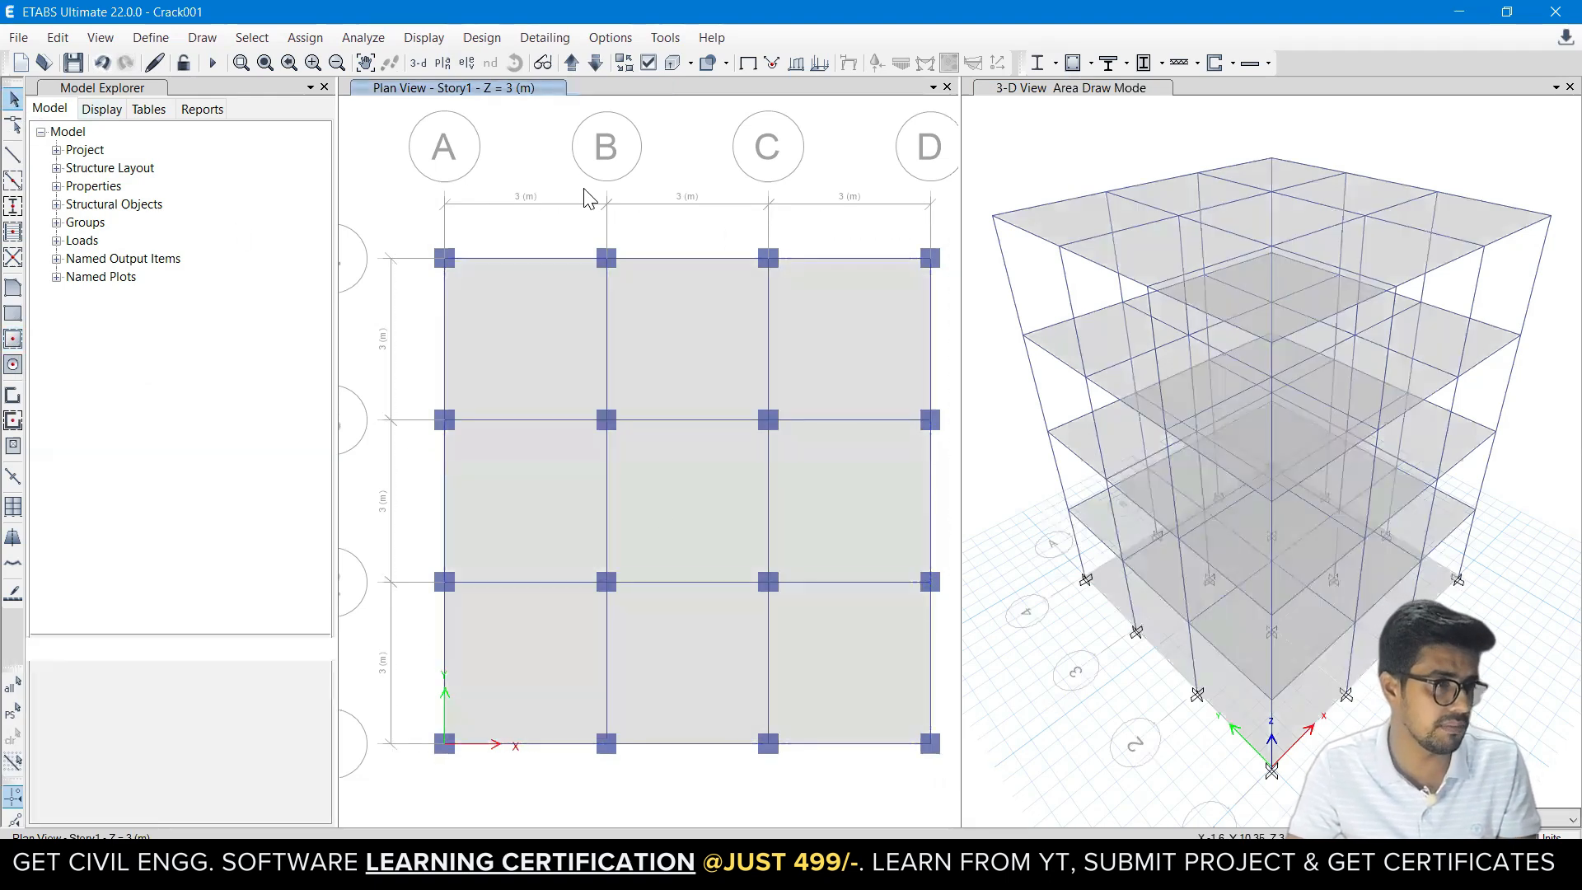
Delete the nine slab panels at the Base level.
click(596, 63)
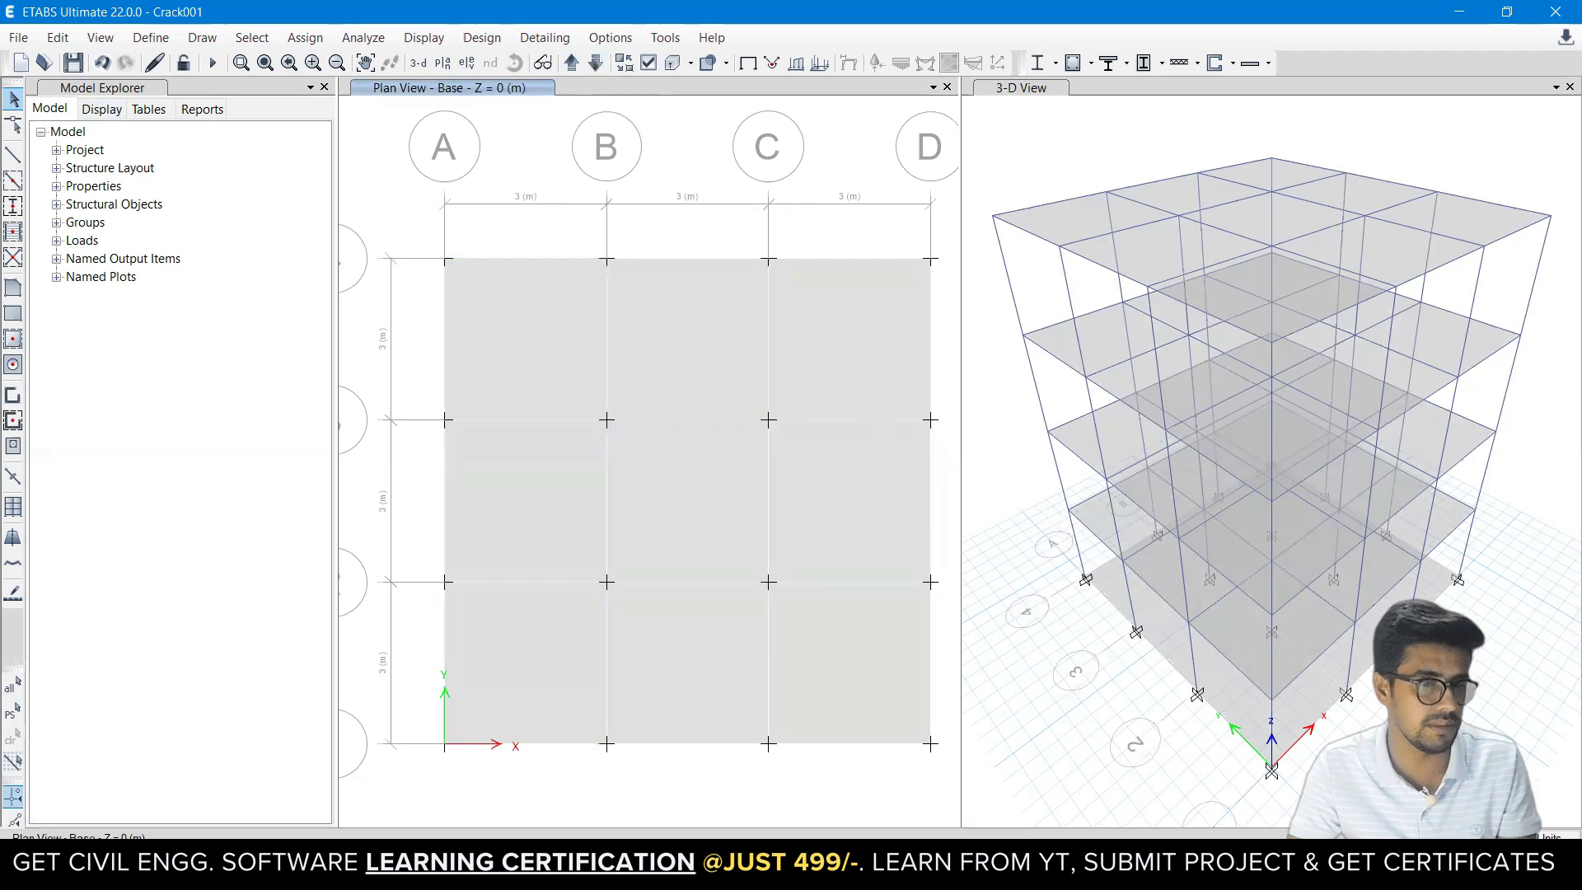
click(519, 351)
click(669, 340)
click(849, 346)
click(825, 471)
click(707, 498)
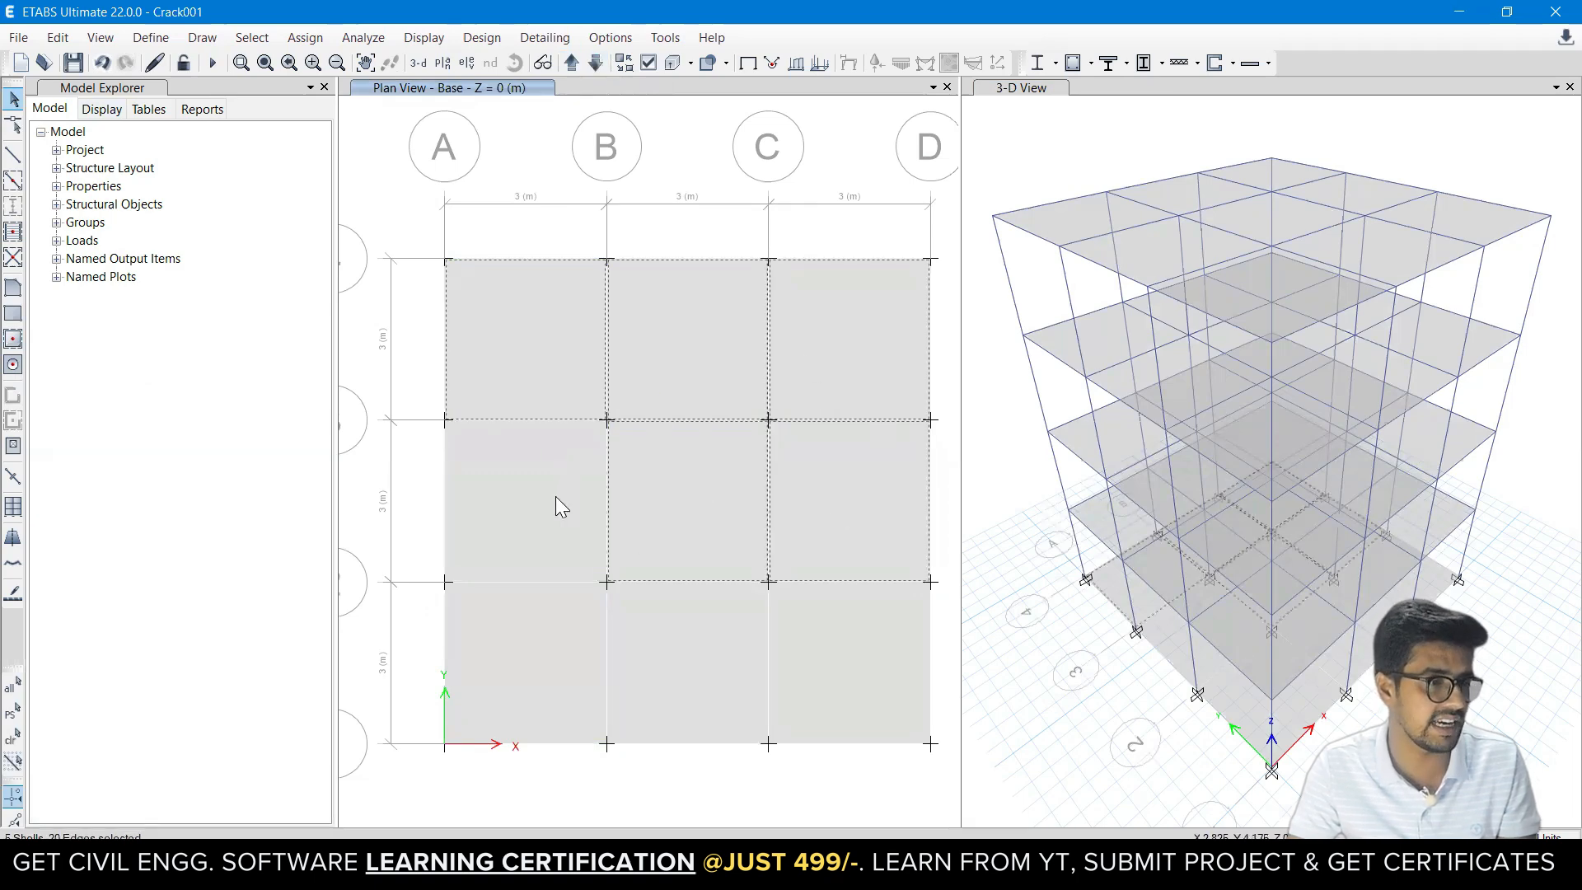
click(555, 496)
click(570, 653)
click(692, 659)
click(860, 661)
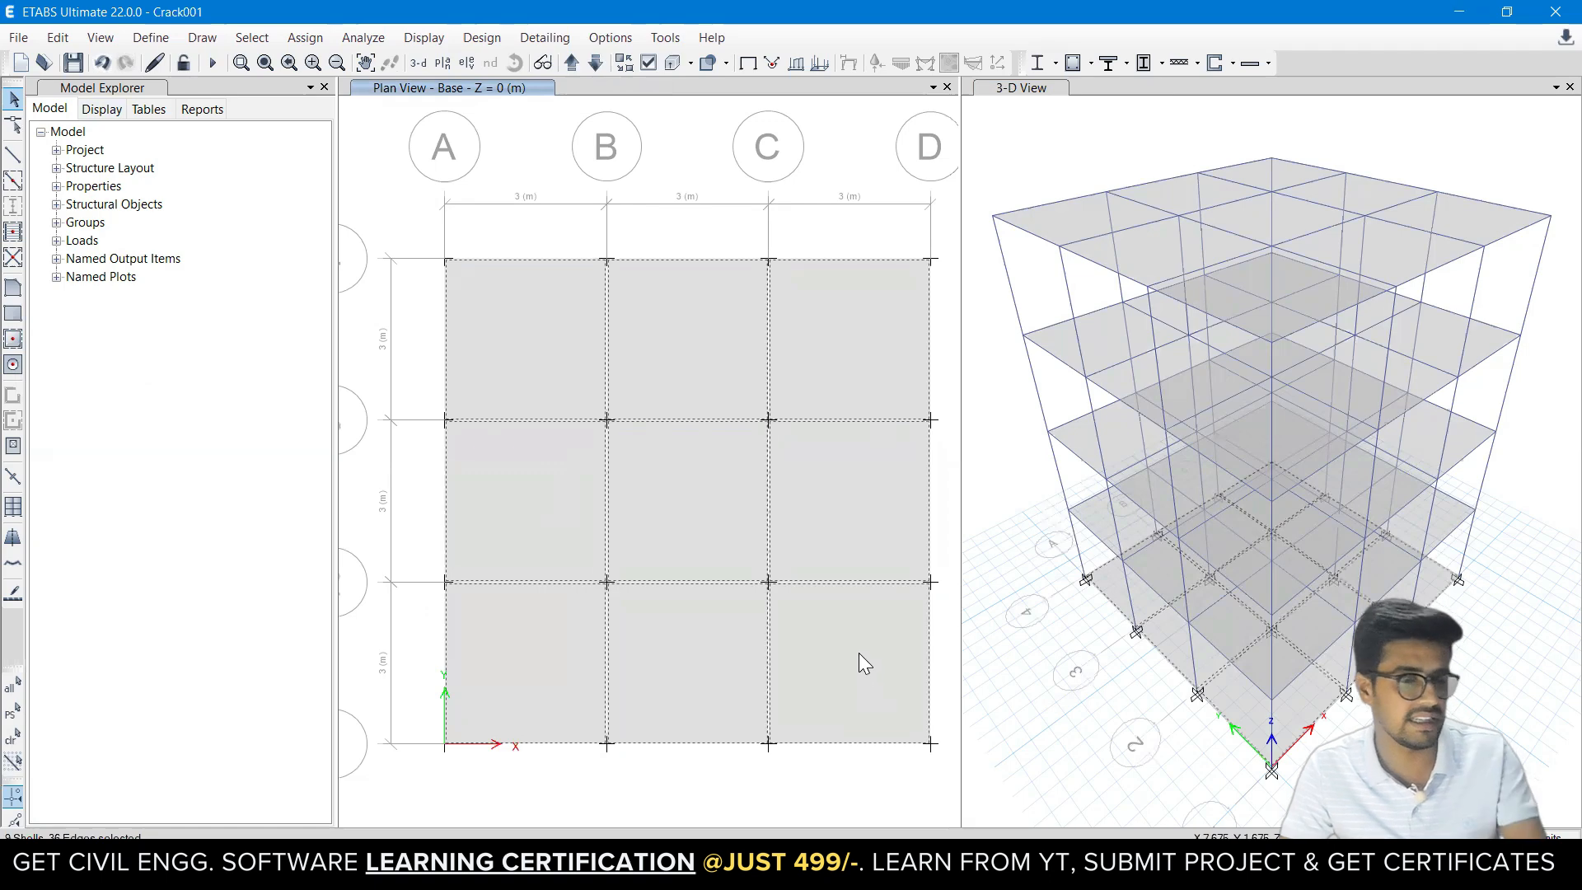
key(Delete)
click(1011, 624)
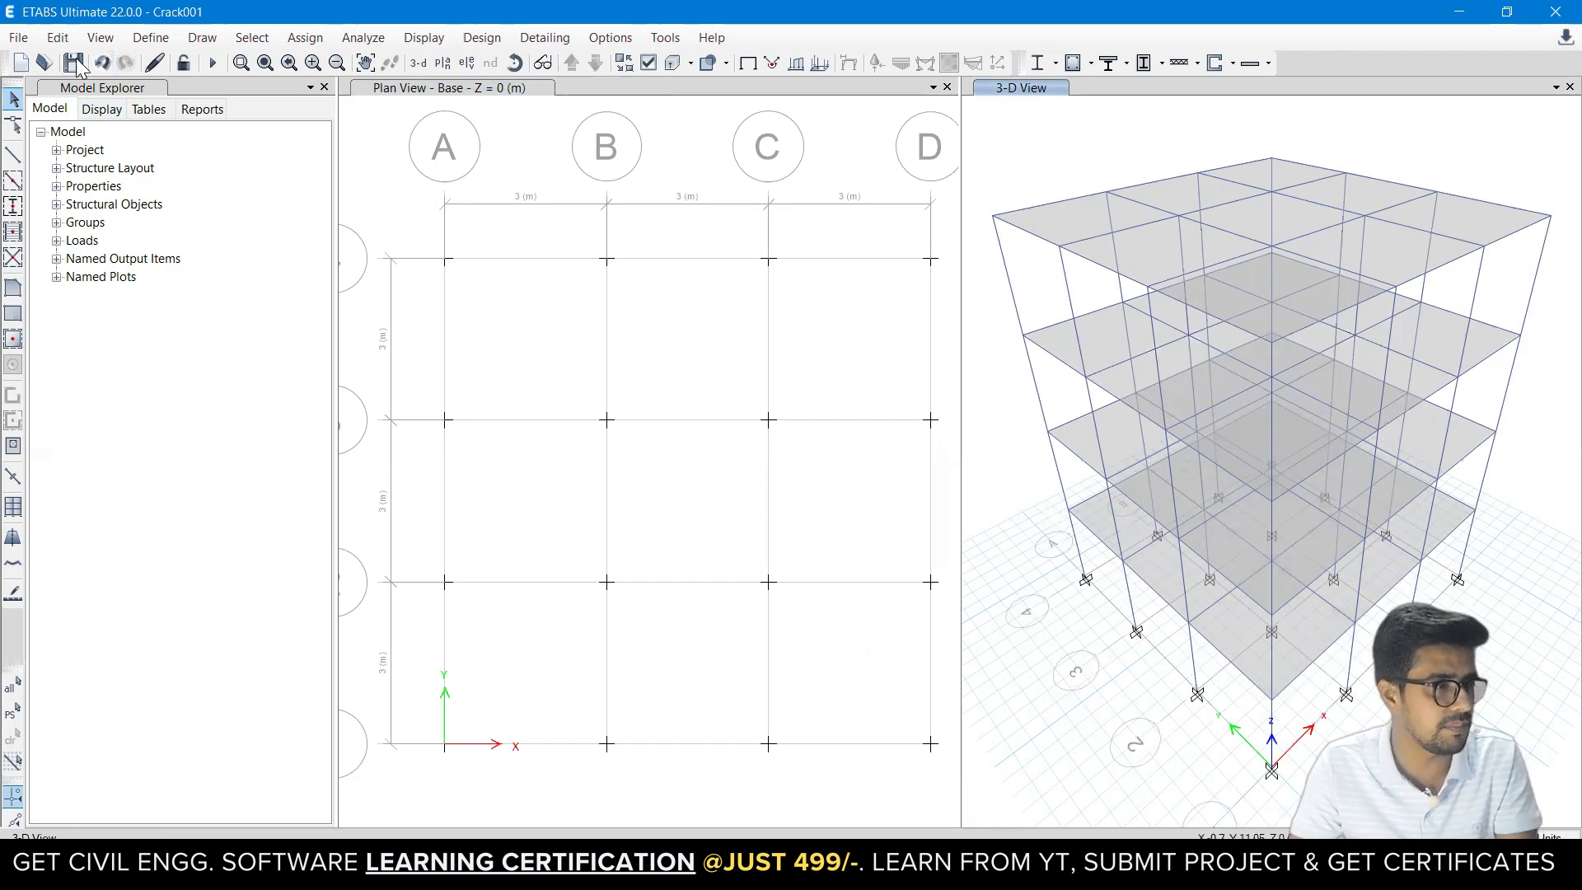
Save the model again as Crack001 in the Documents folder, replacing the existing file.
key(ctrl+shift+s)
click(643, 486)
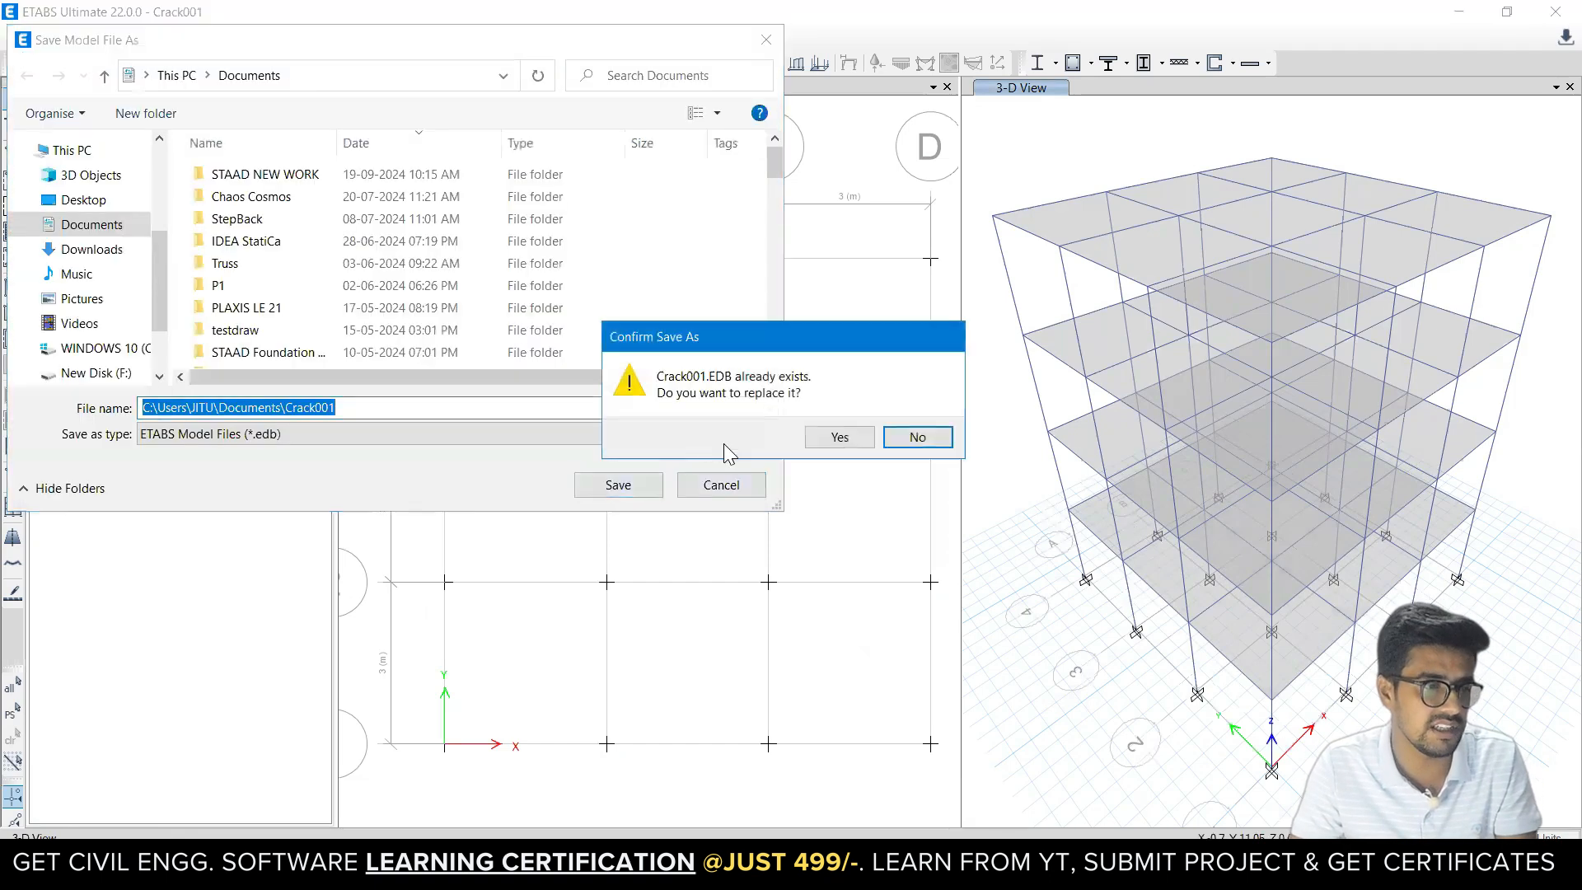
click(815, 439)
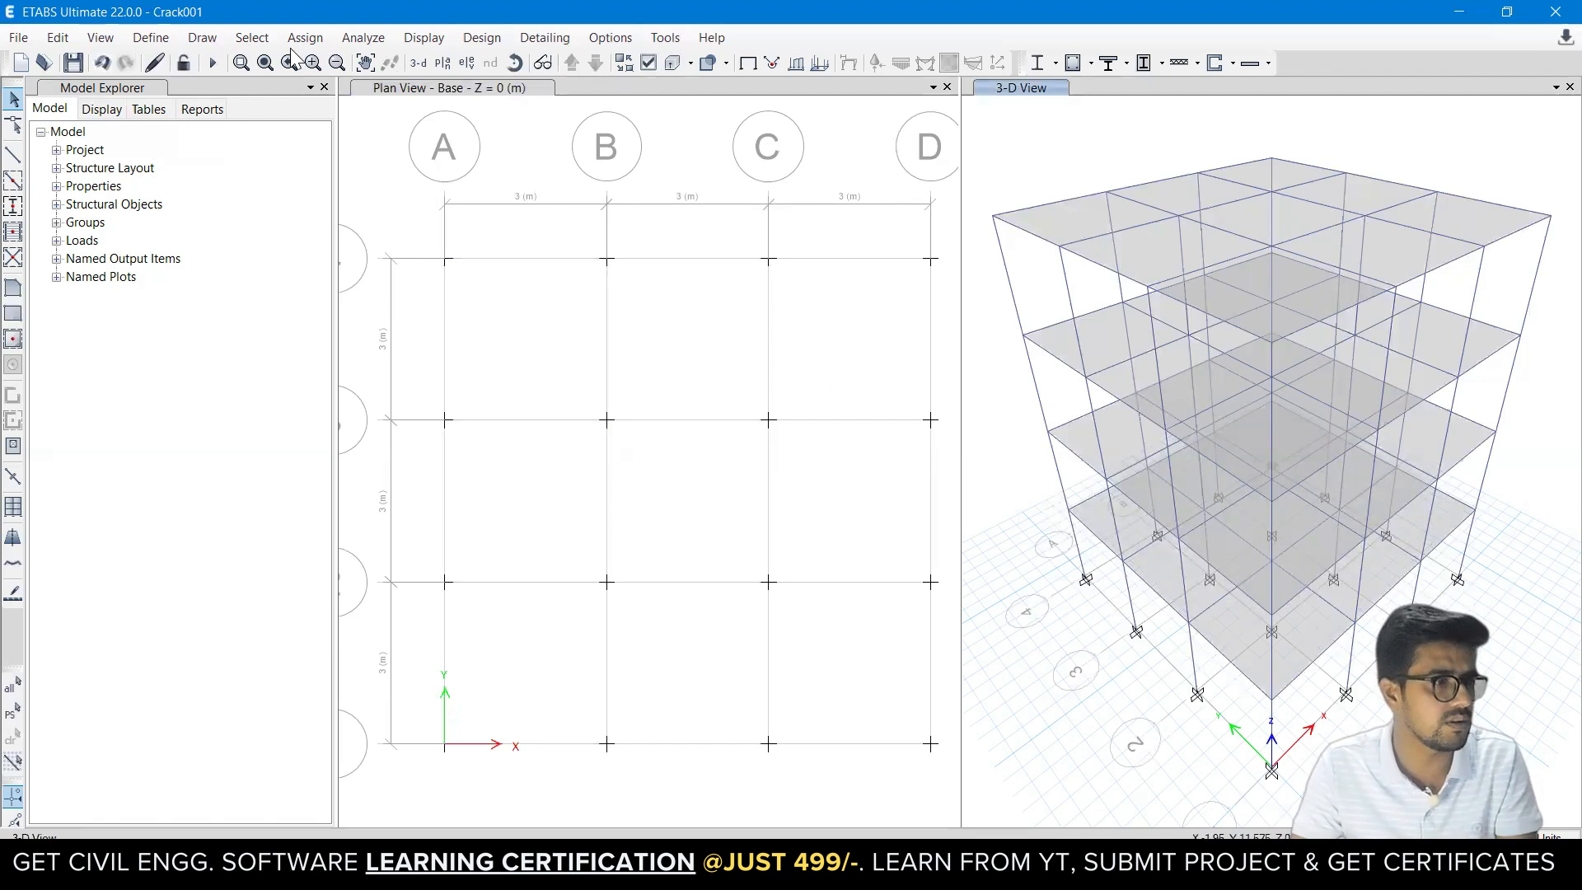
Assign a uniform gravity load of 2.5 kN/m² under the Dead pattern to all floor objects.
click(252, 37)
mouse_move(257, 63)
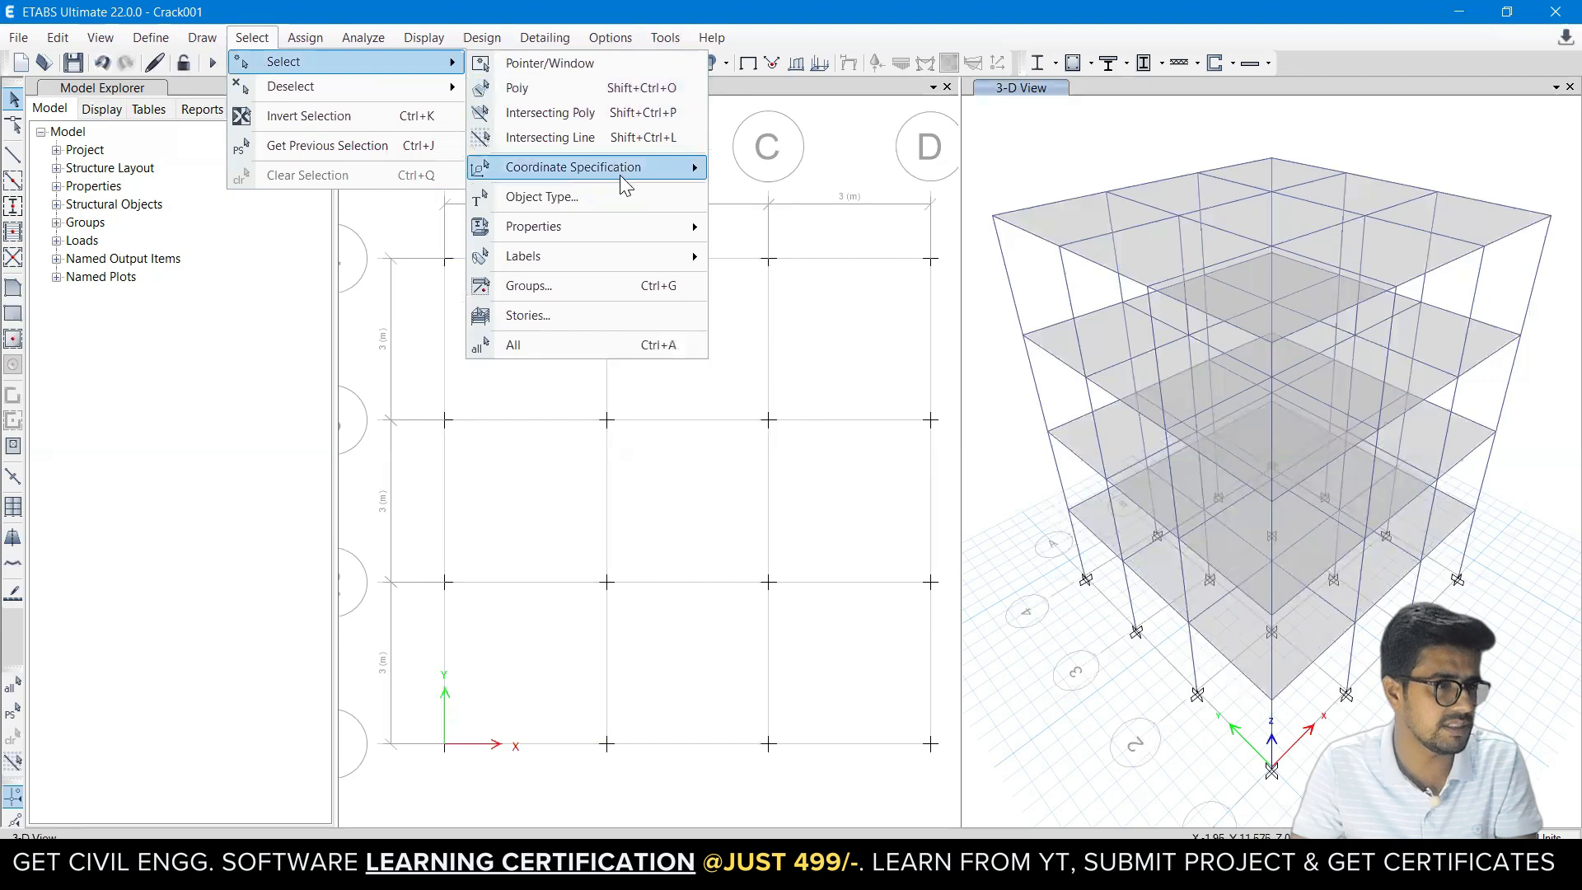
click(608, 196)
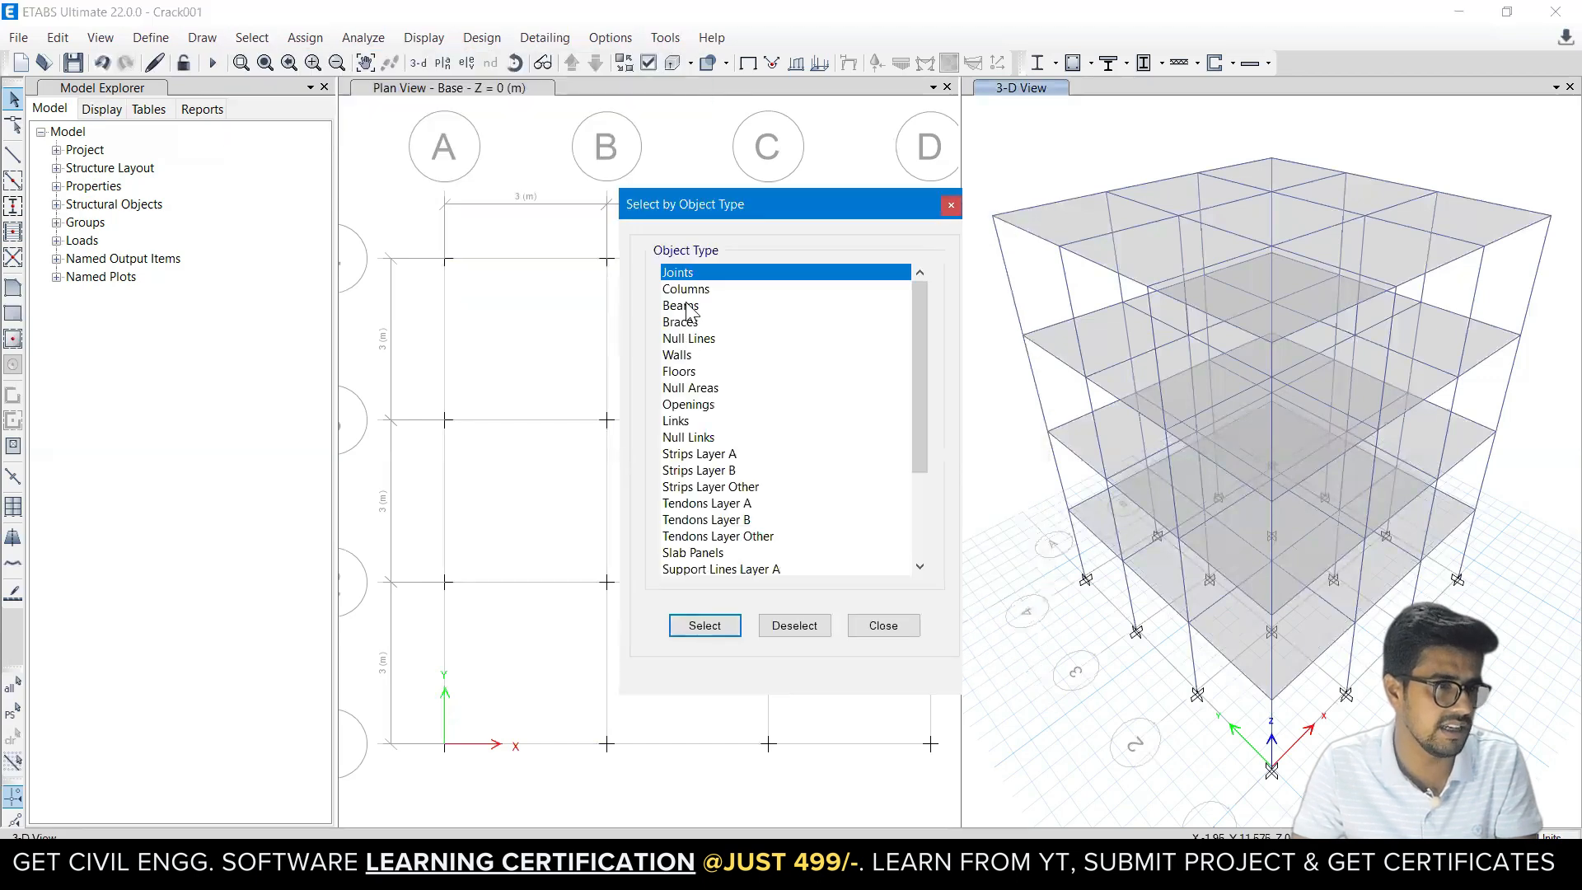
click(691, 372)
click(702, 628)
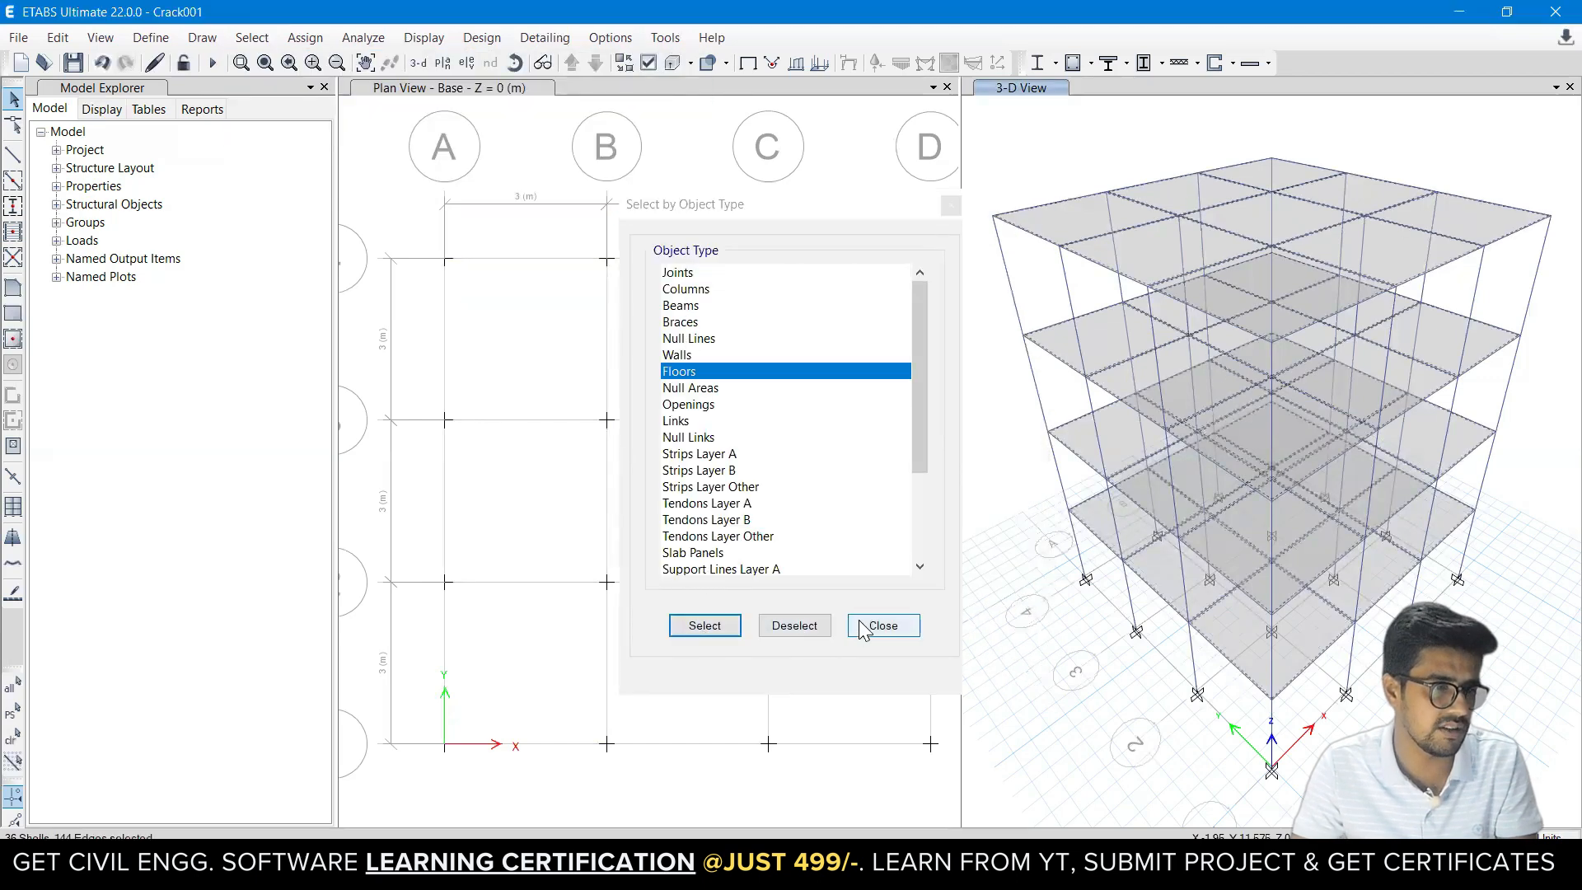
click(880, 627)
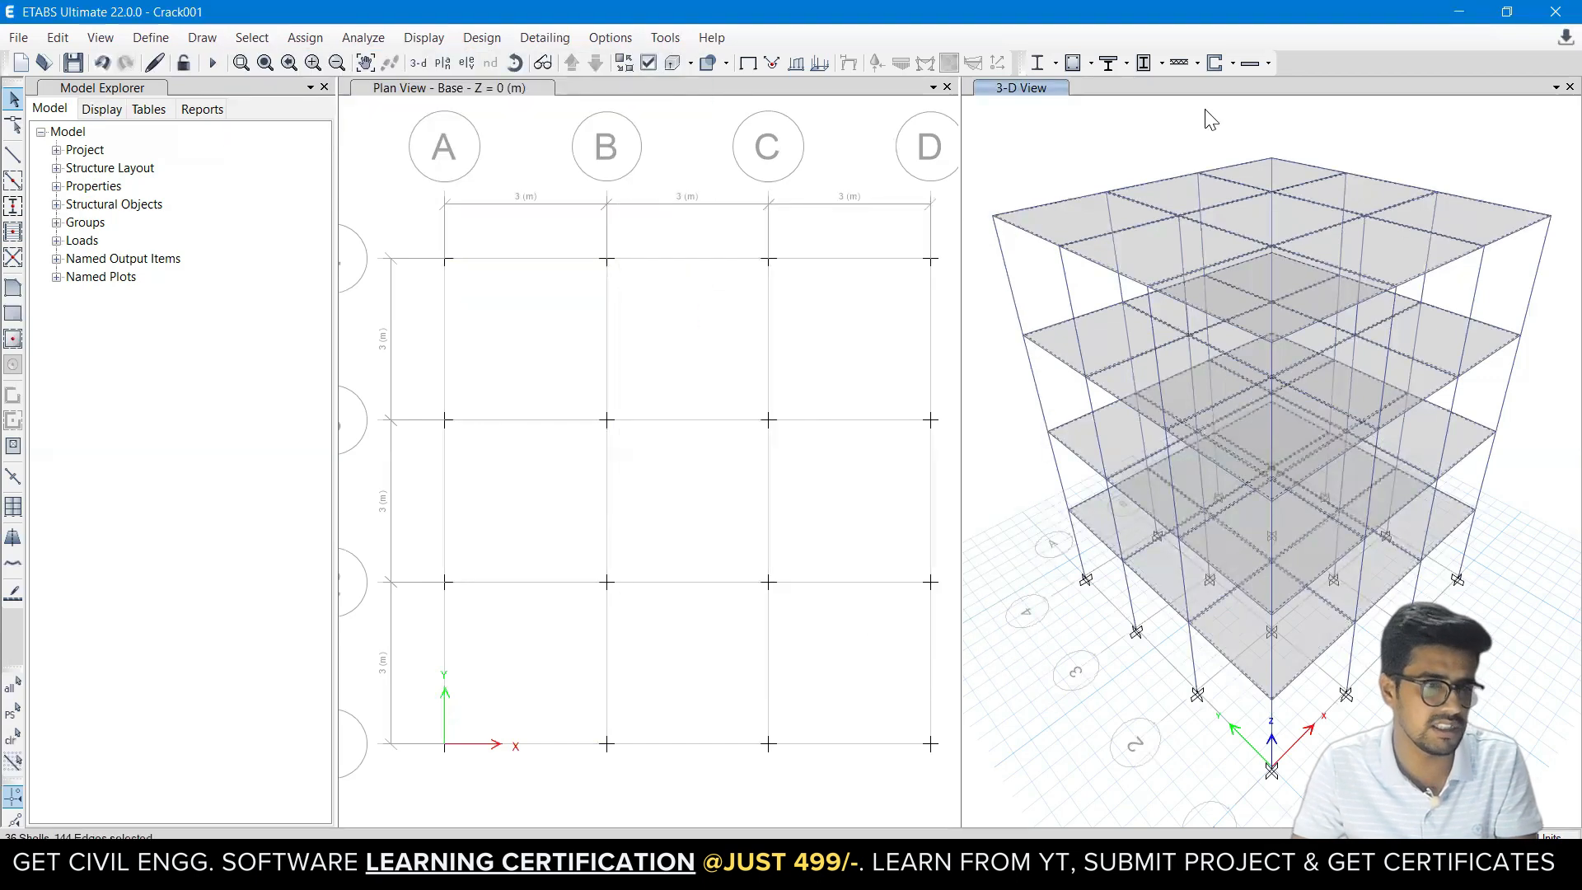
click(306, 38)
mouse_move(577, 238)
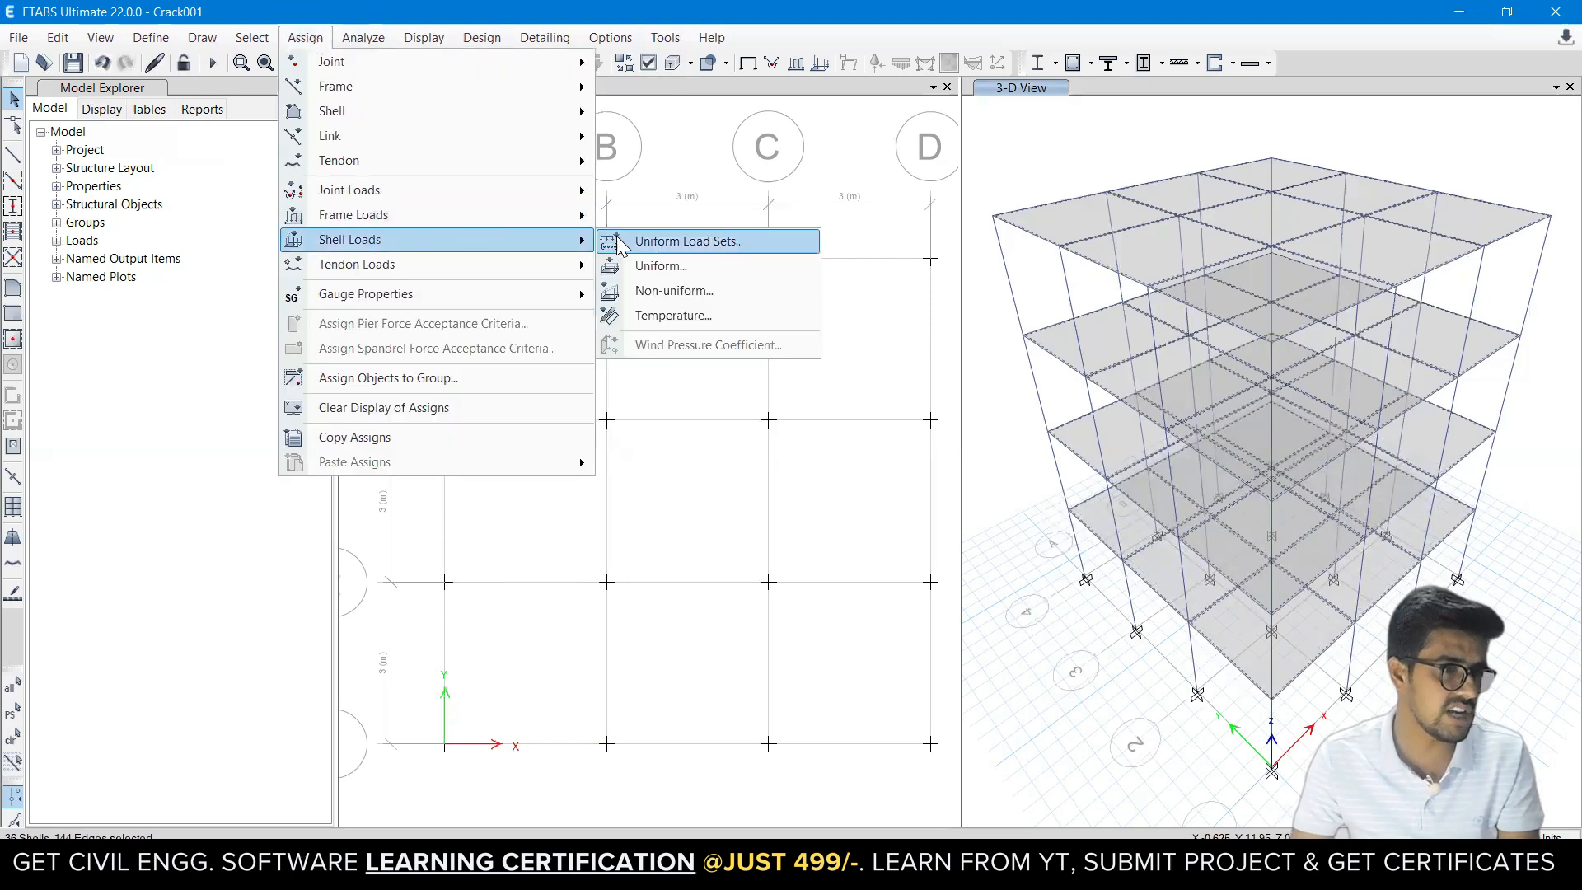
click(655, 266)
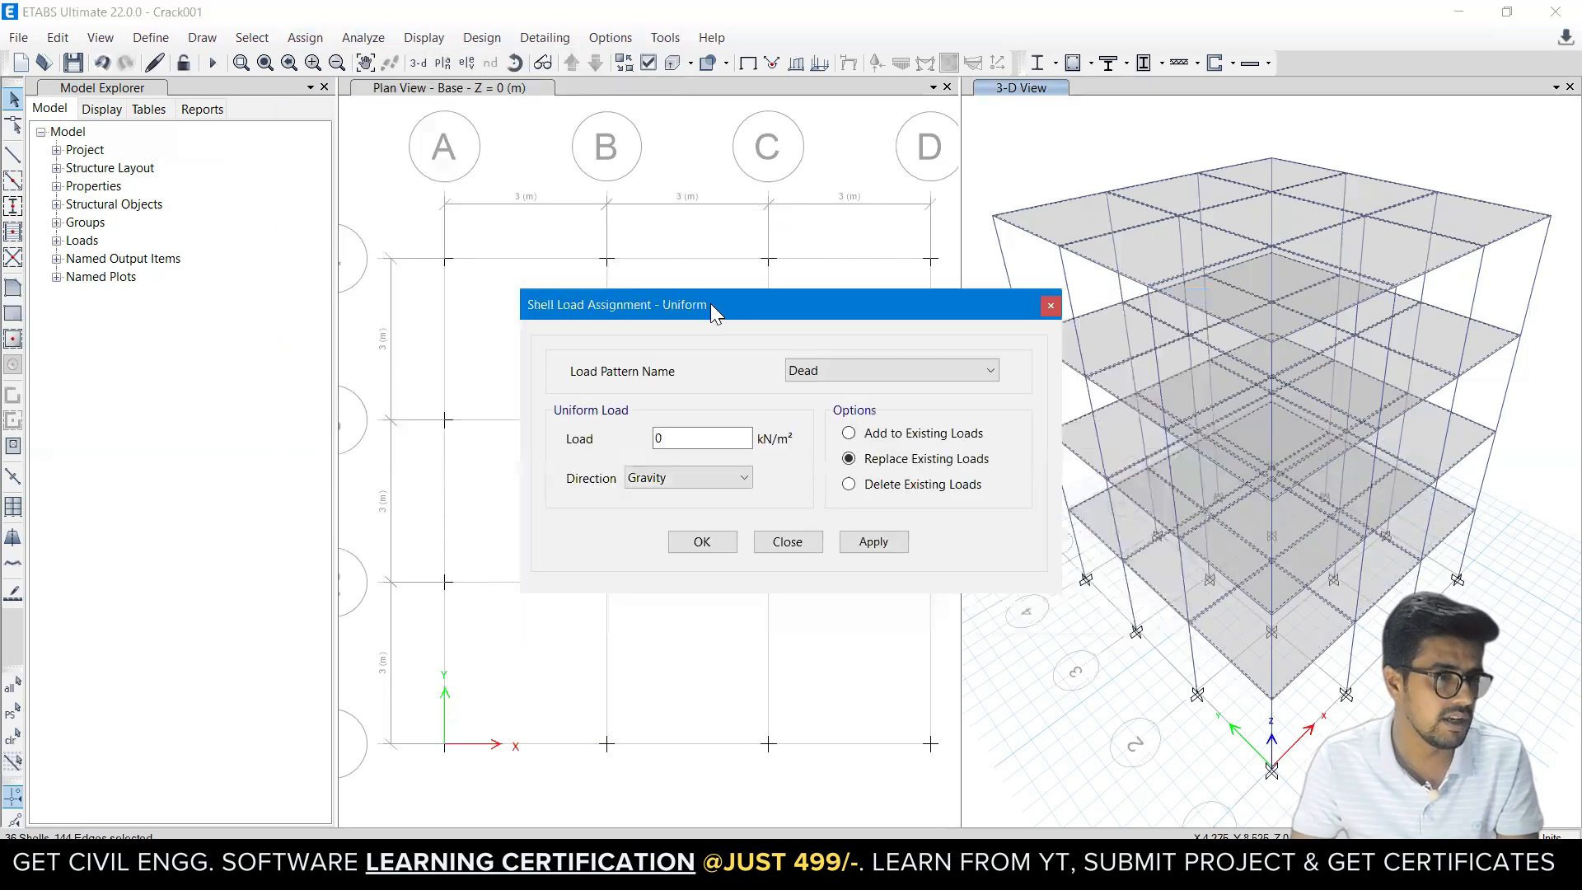
drag(441, 327, 334, 328)
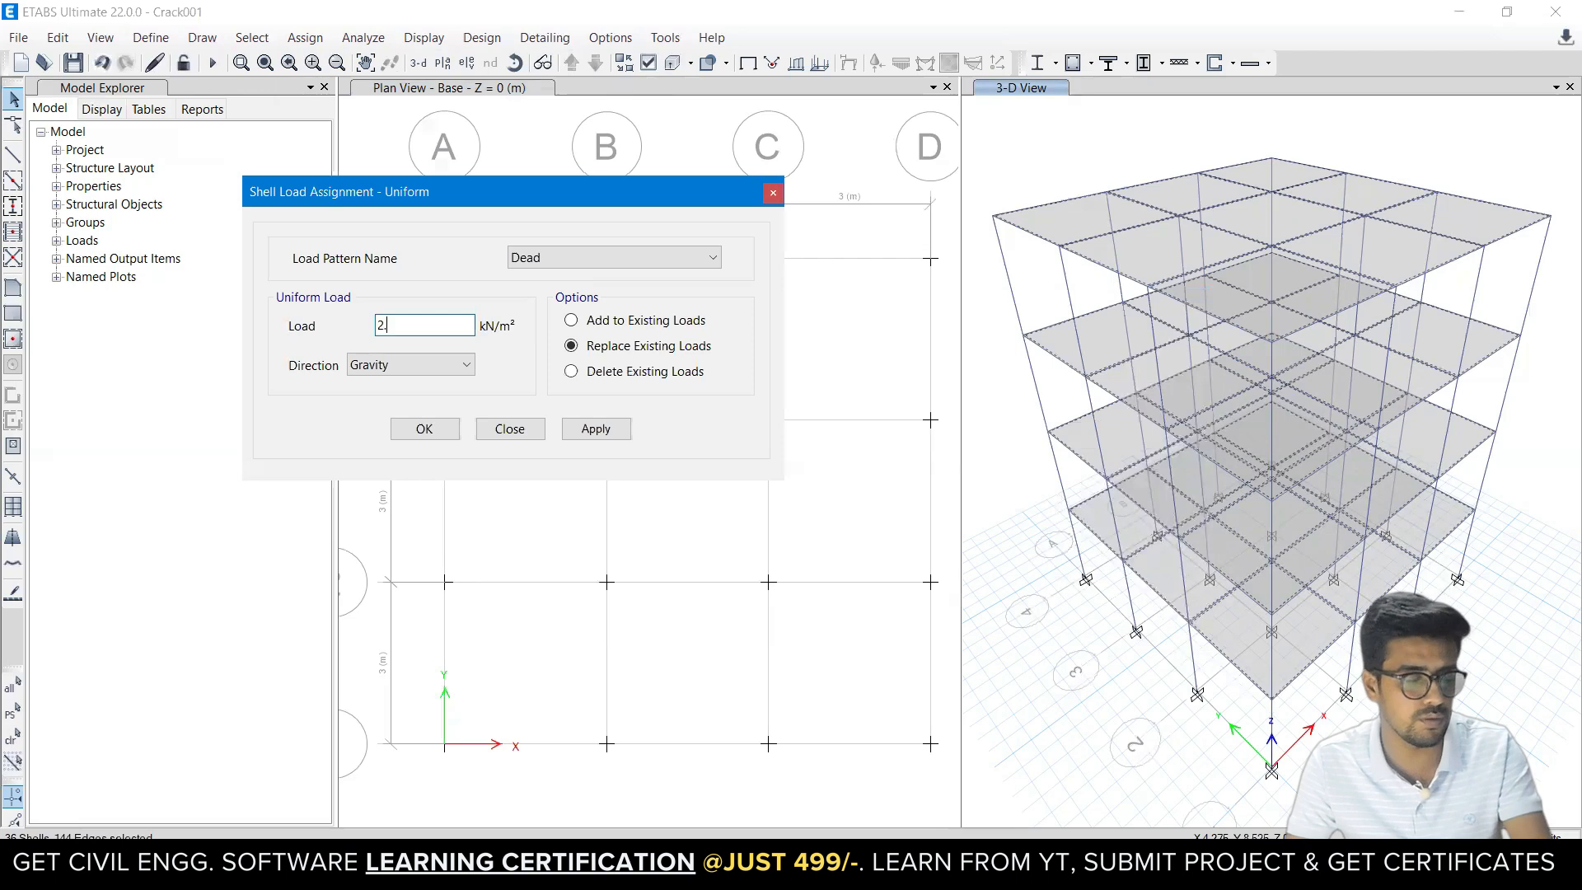
click(595, 428)
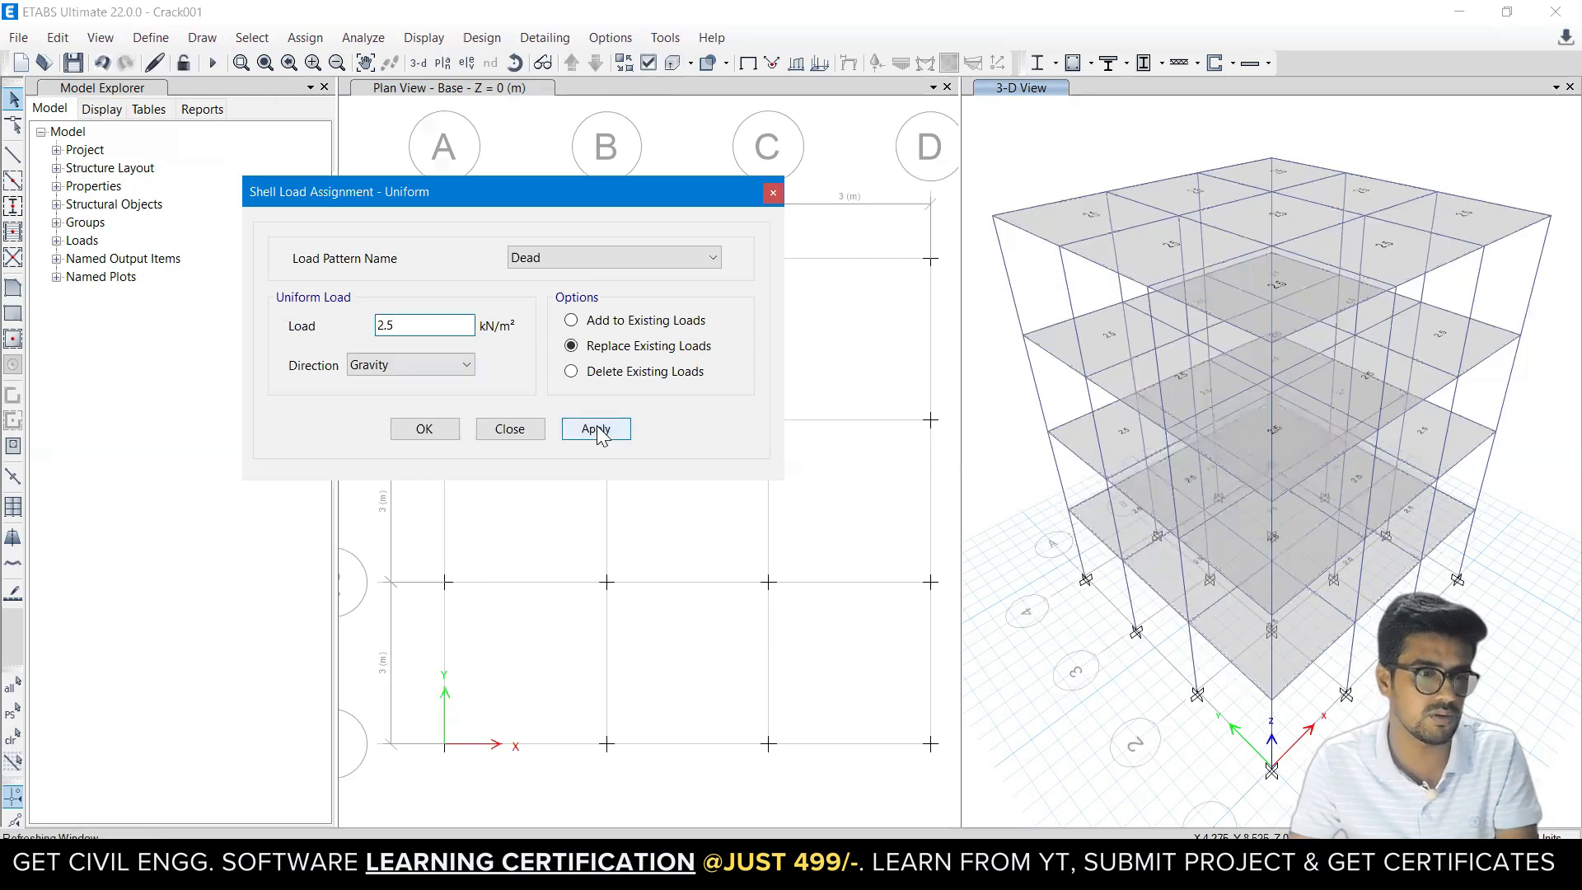
Reselect the floors and assign them a uniform gravity load of 4.5 kN/m² under the Live pattern.
click(253, 37)
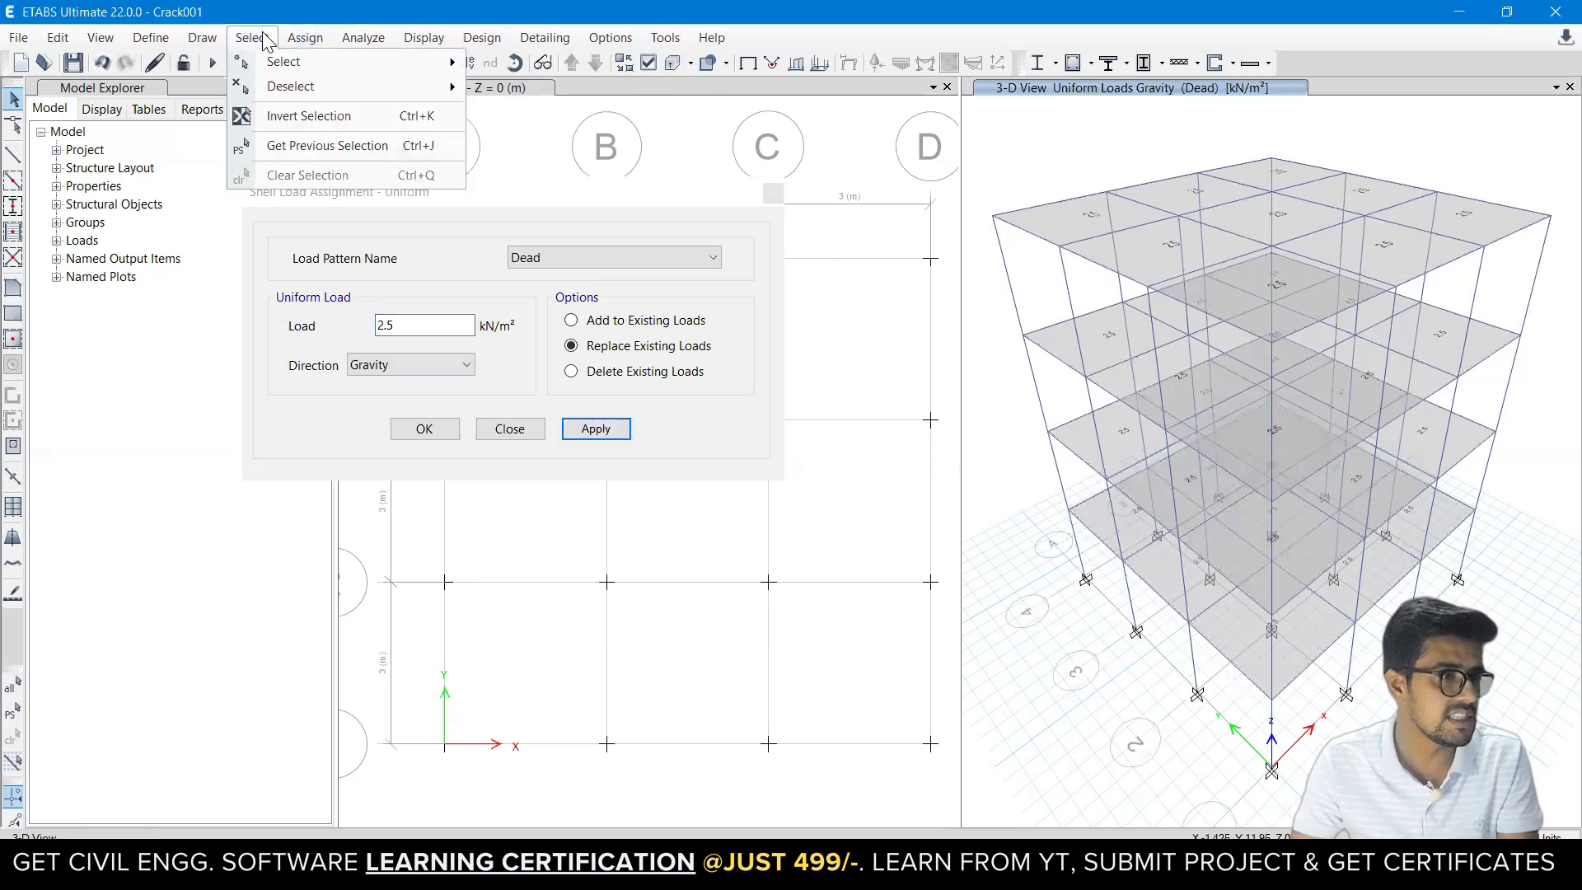
click(290, 138)
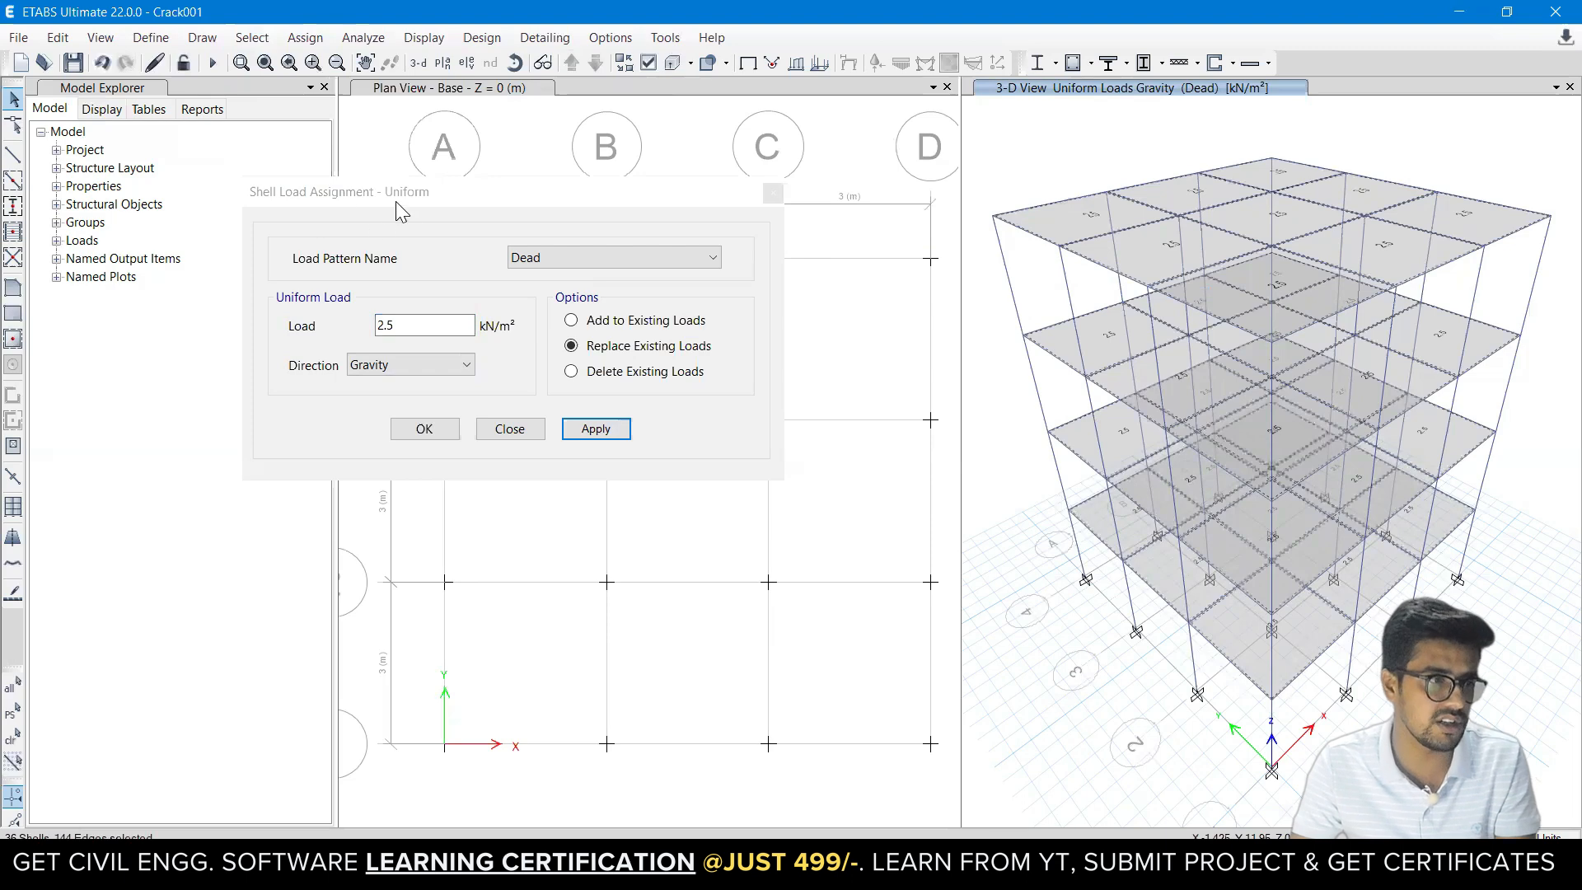
drag(395, 197, 321, 189)
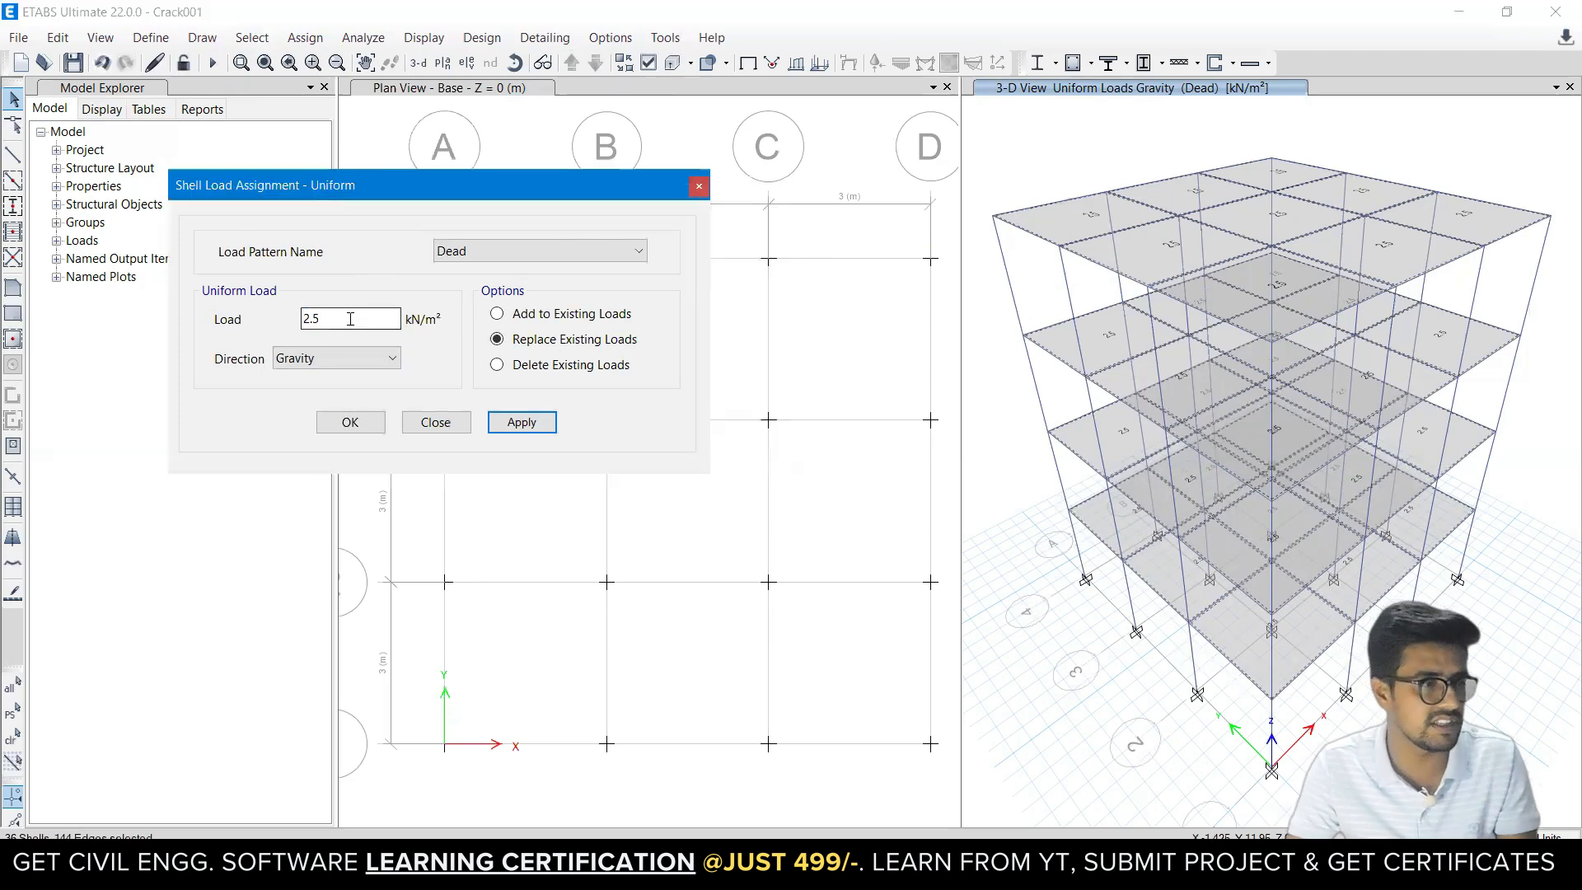
drag(350, 319, 240, 319)
click(530, 252)
click(366, 313)
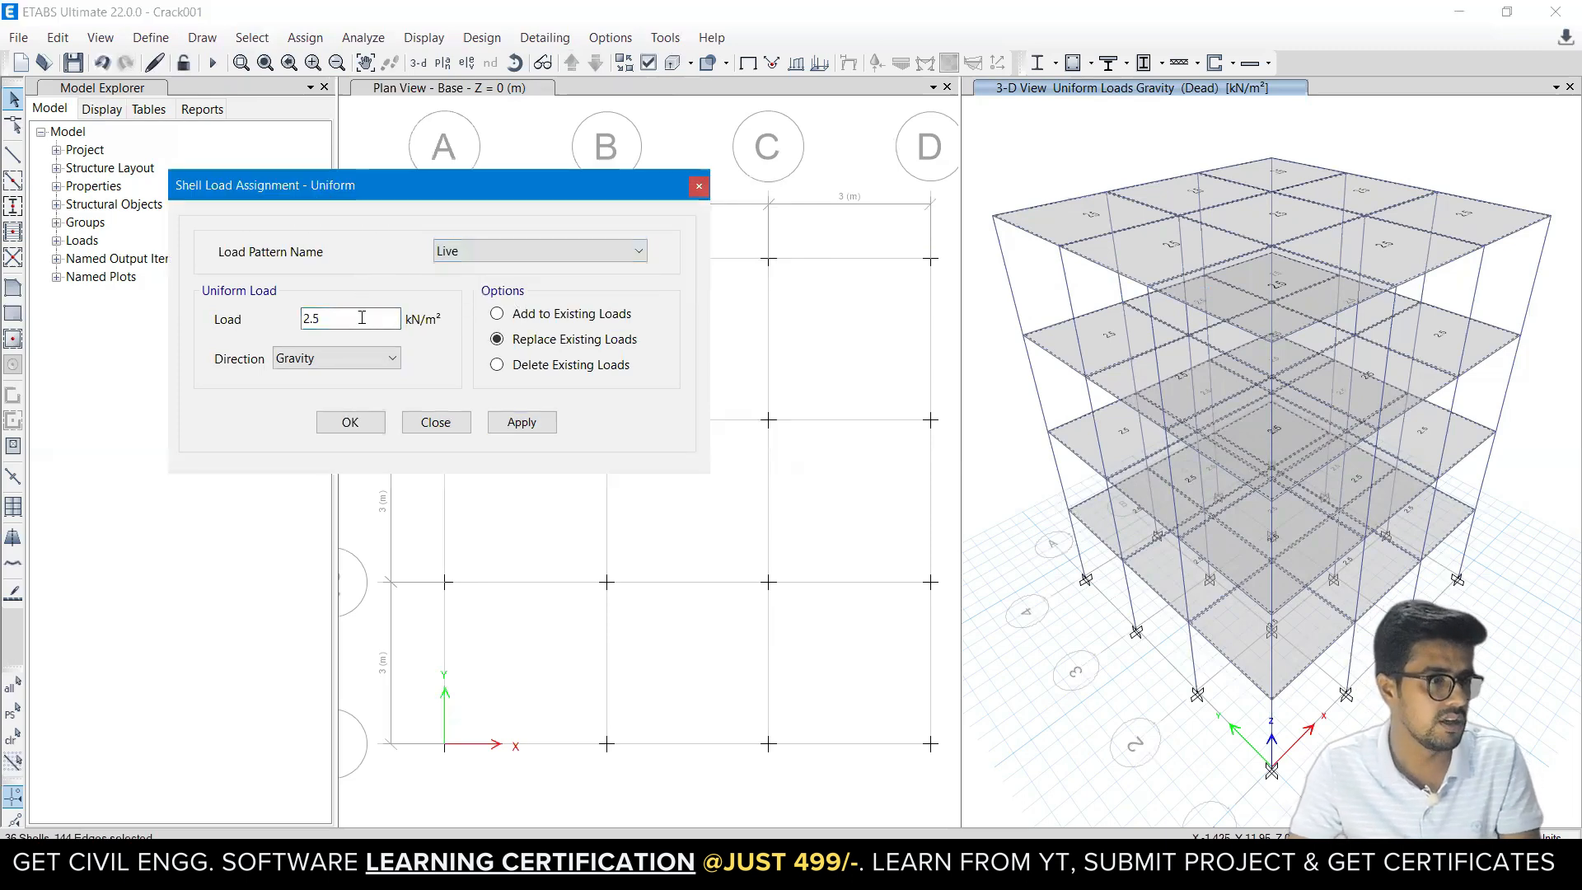
drag(366, 318, 240, 322)
text(4.5)
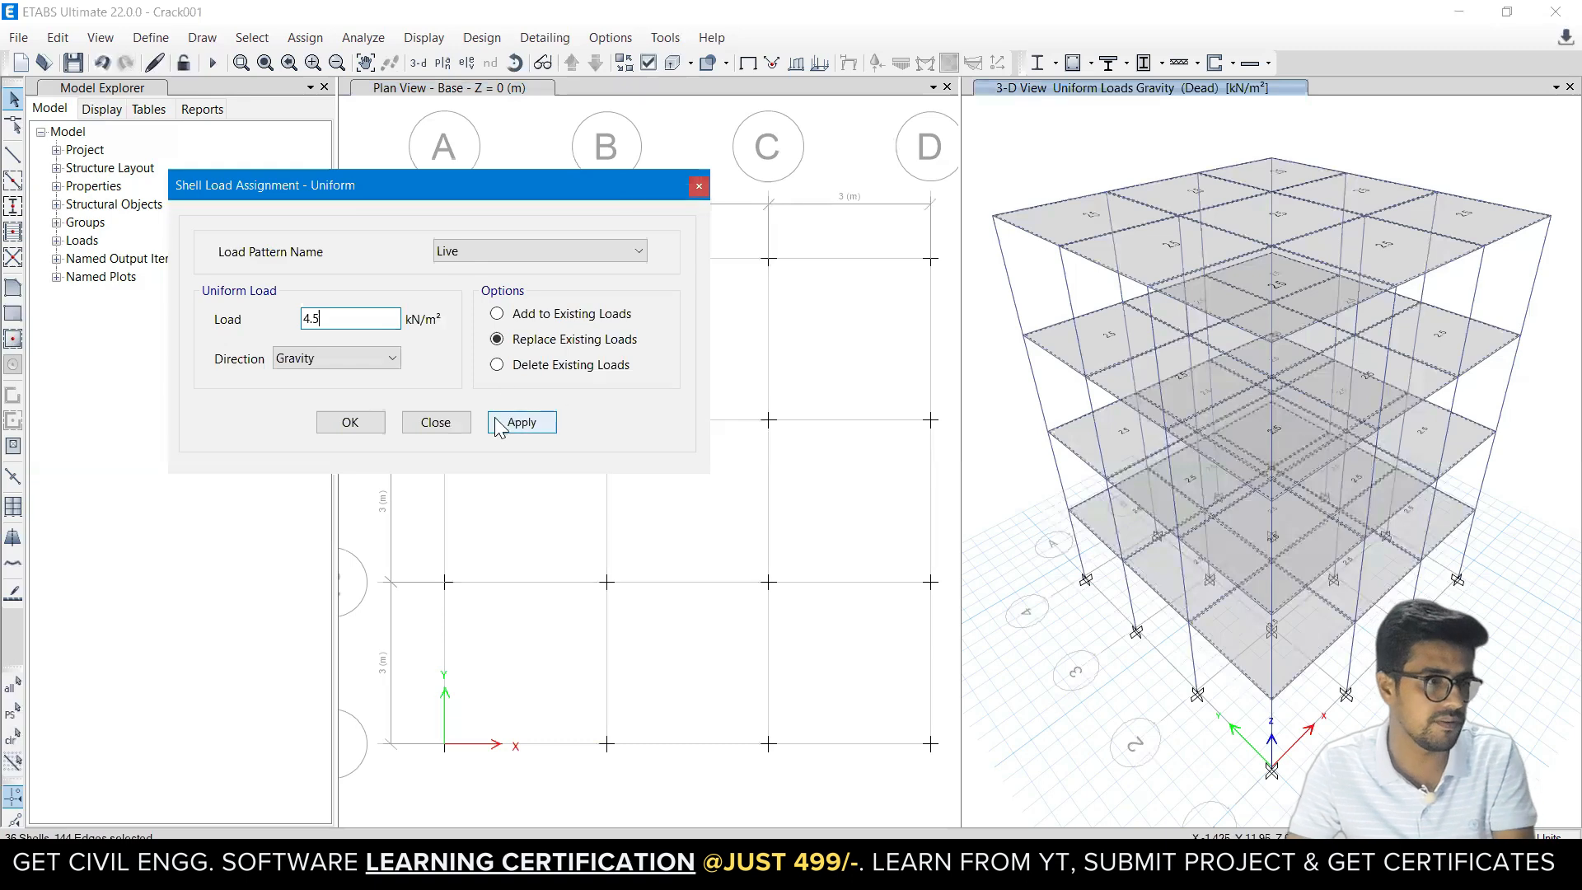
click(517, 422)
click(350, 423)
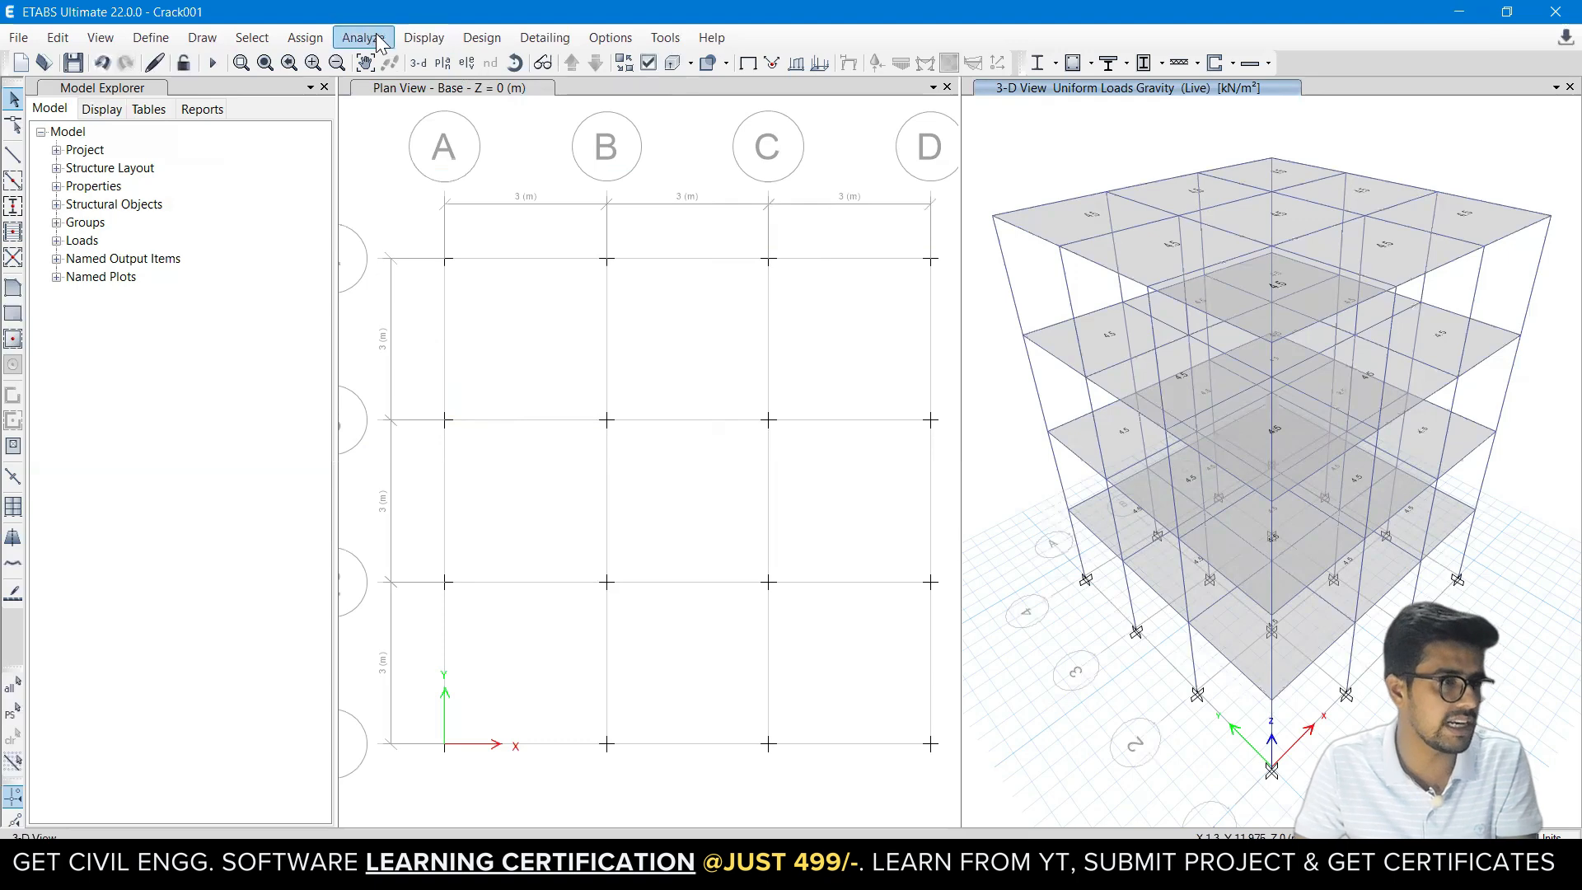
Assign a uniform distributed gravity load of 13 kN/m under the Dead pattern to all beams.
click(251, 37)
mouse_move(271, 66)
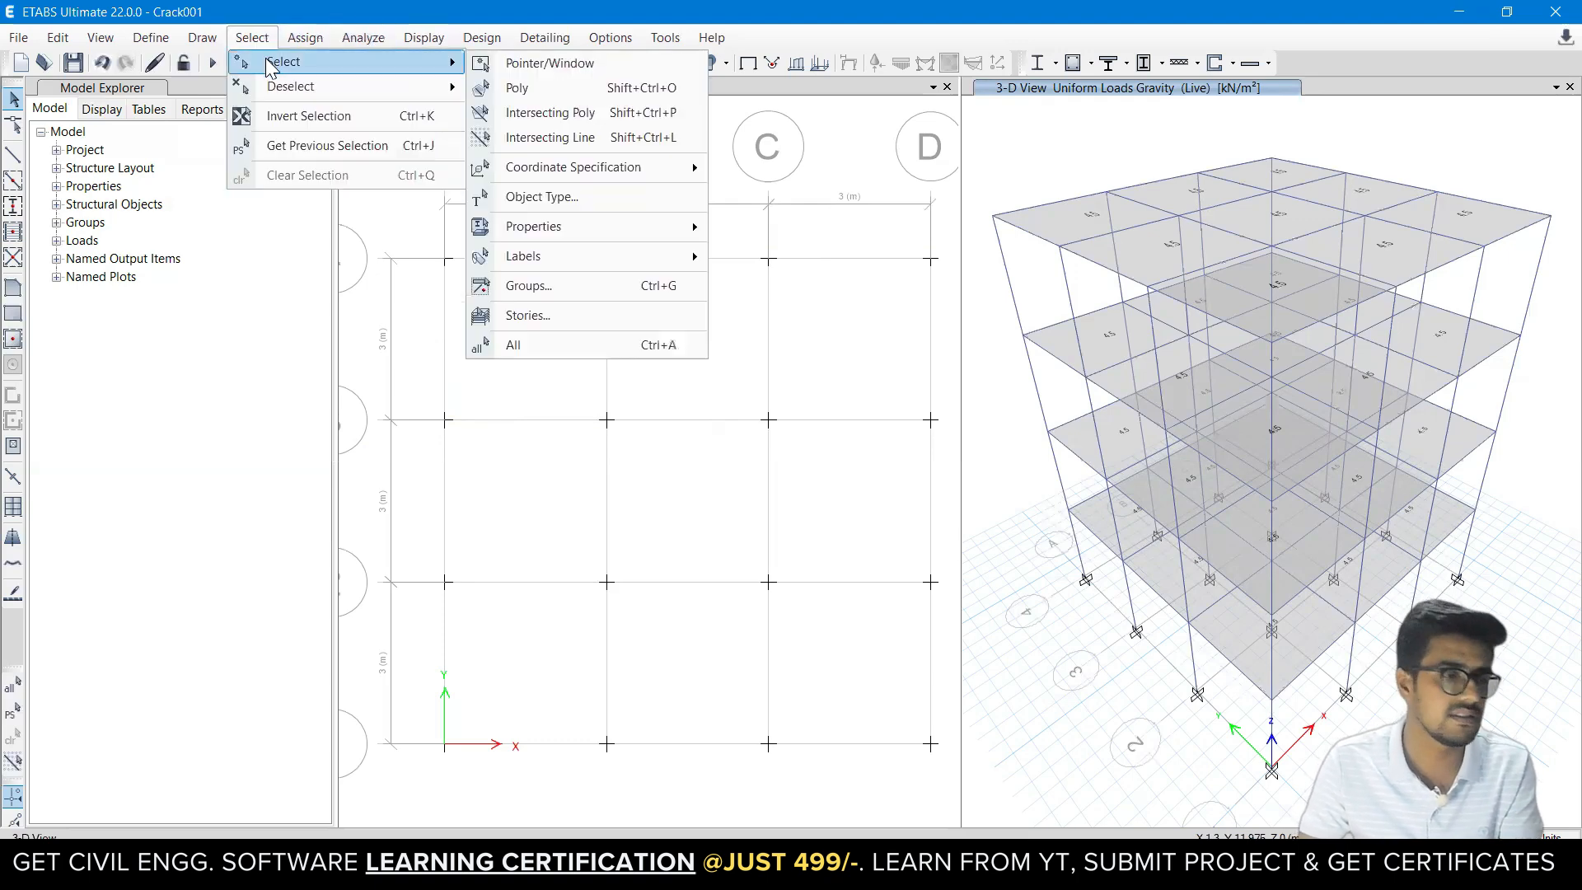
click(574, 200)
click(683, 307)
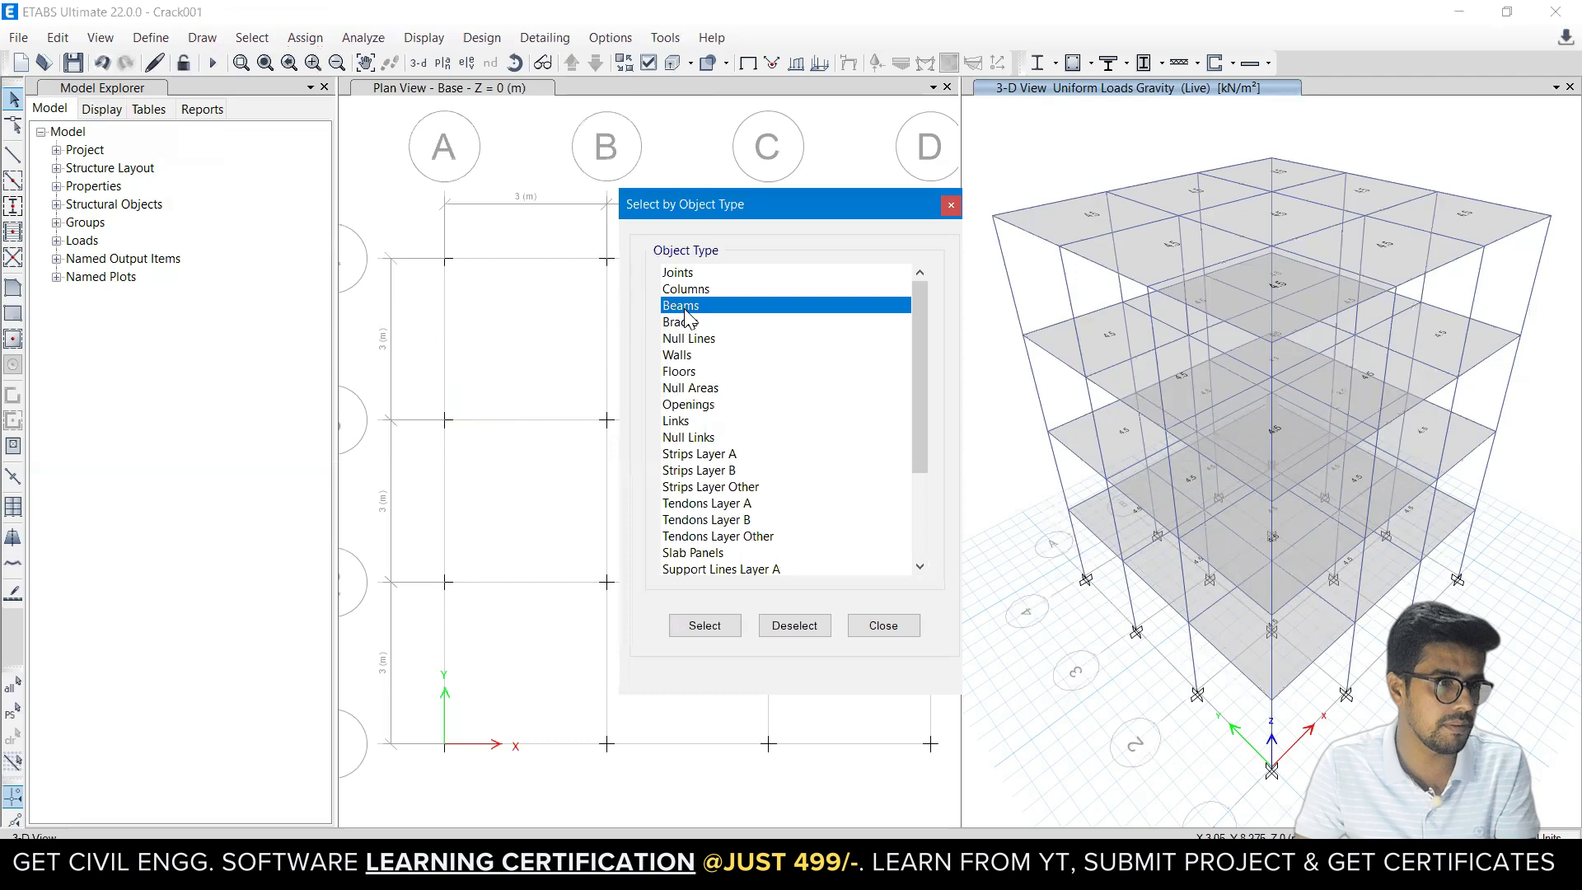
click(705, 625)
click(883, 625)
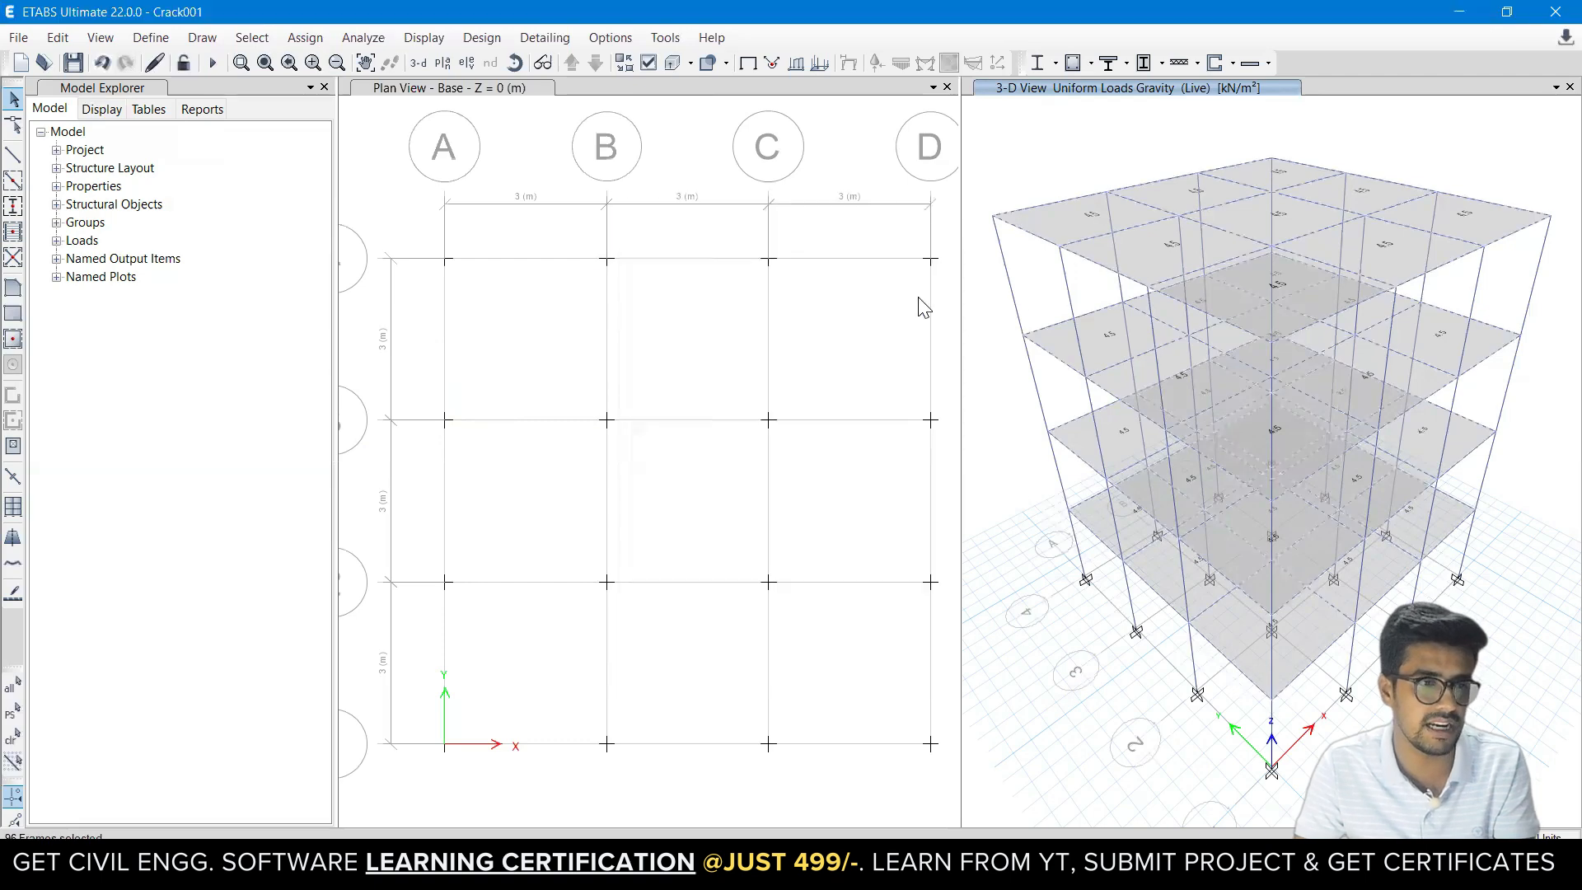
click(304, 37)
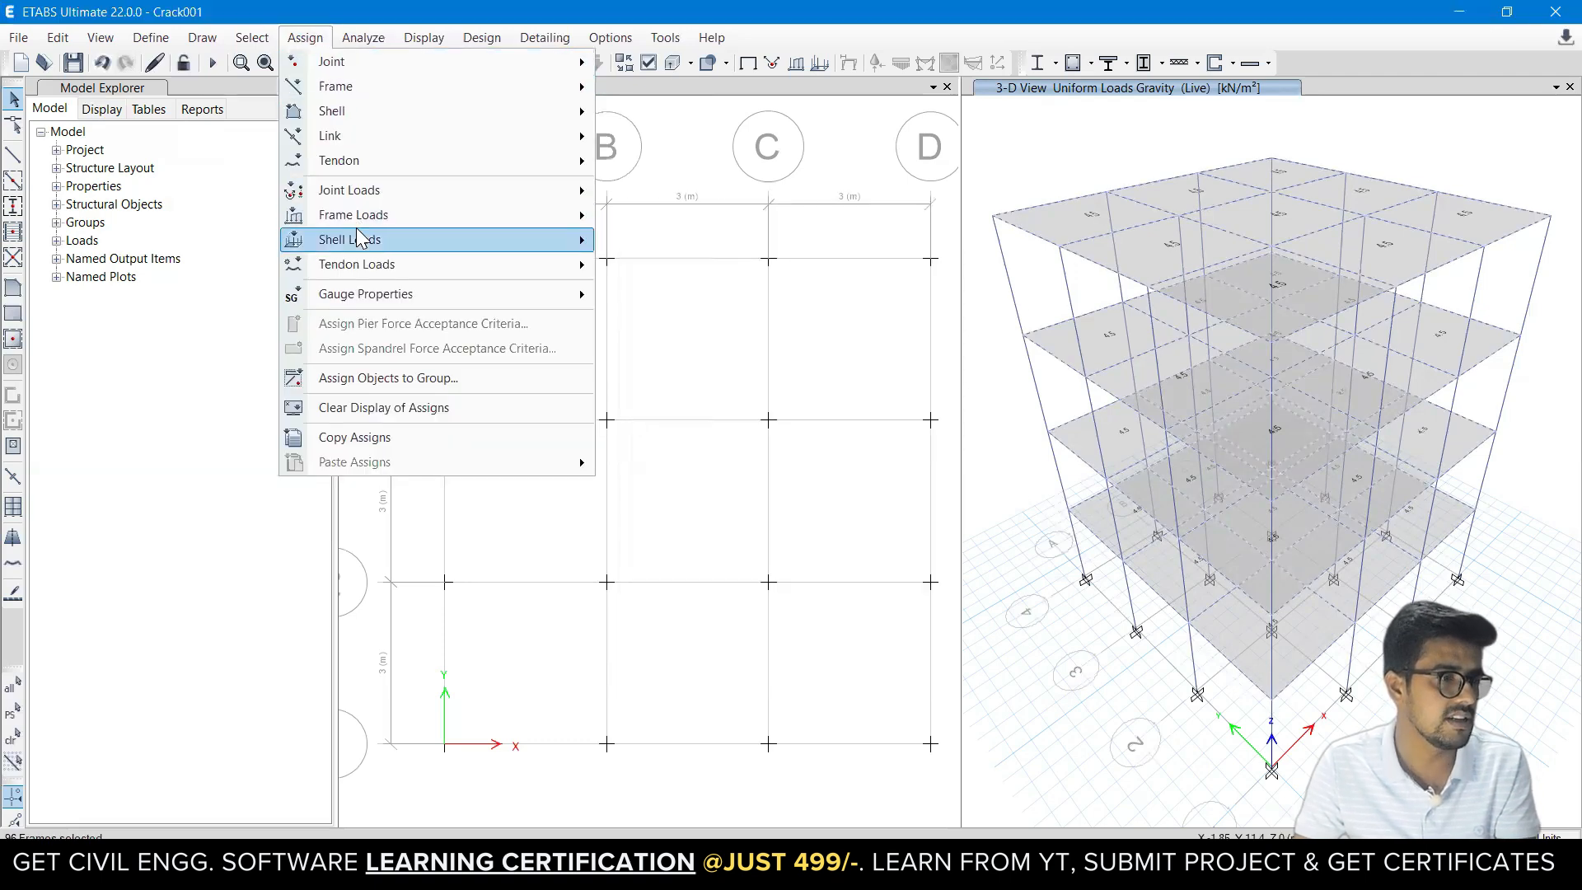
mouse_move(581, 215)
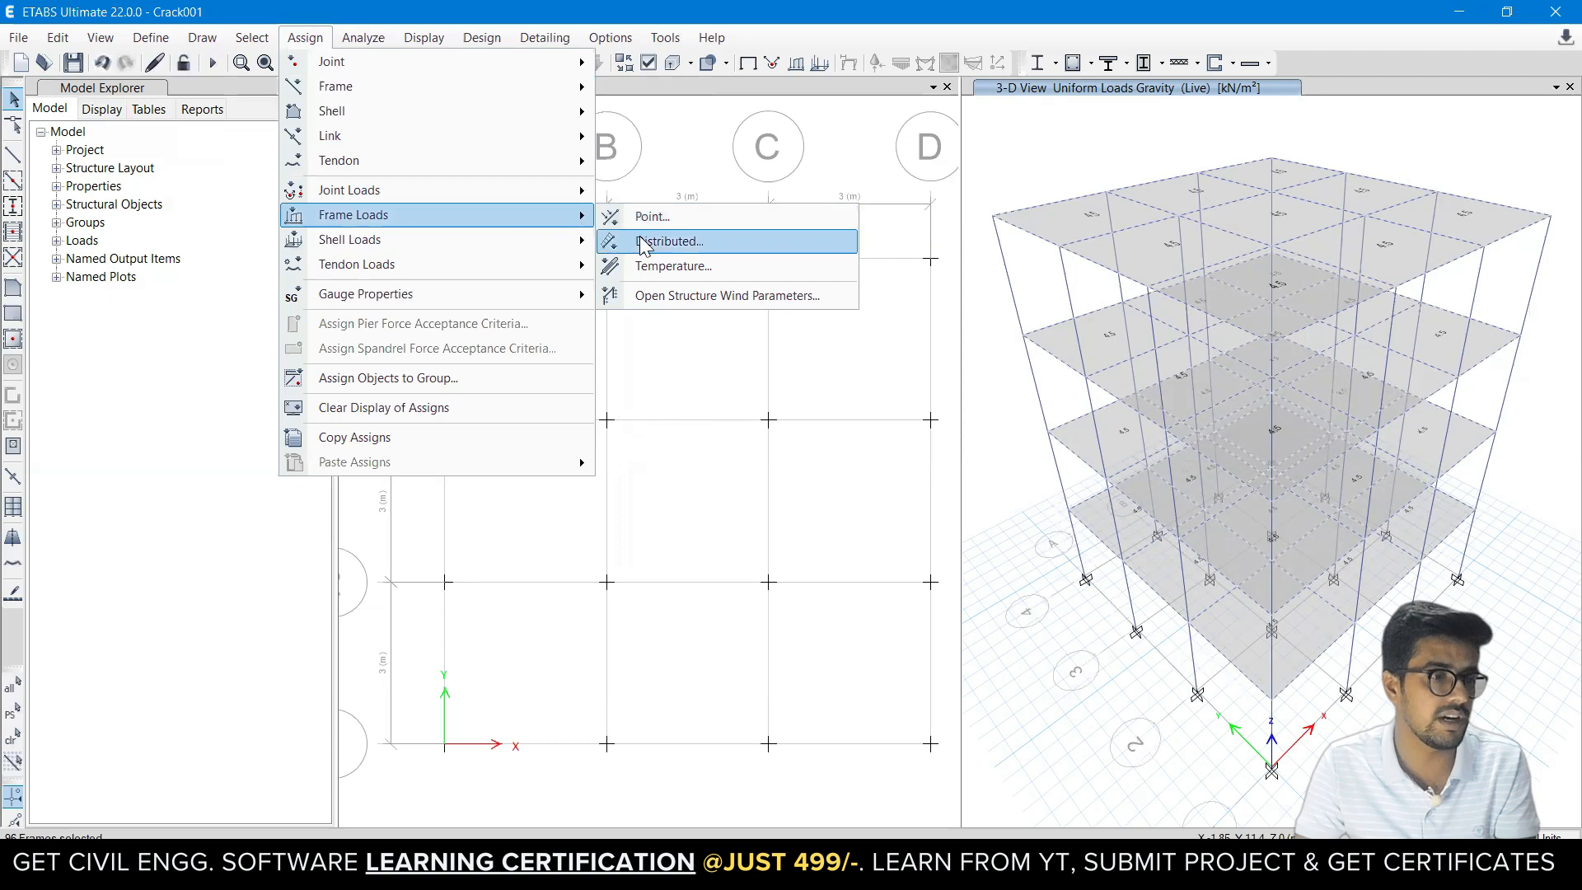
click(668, 241)
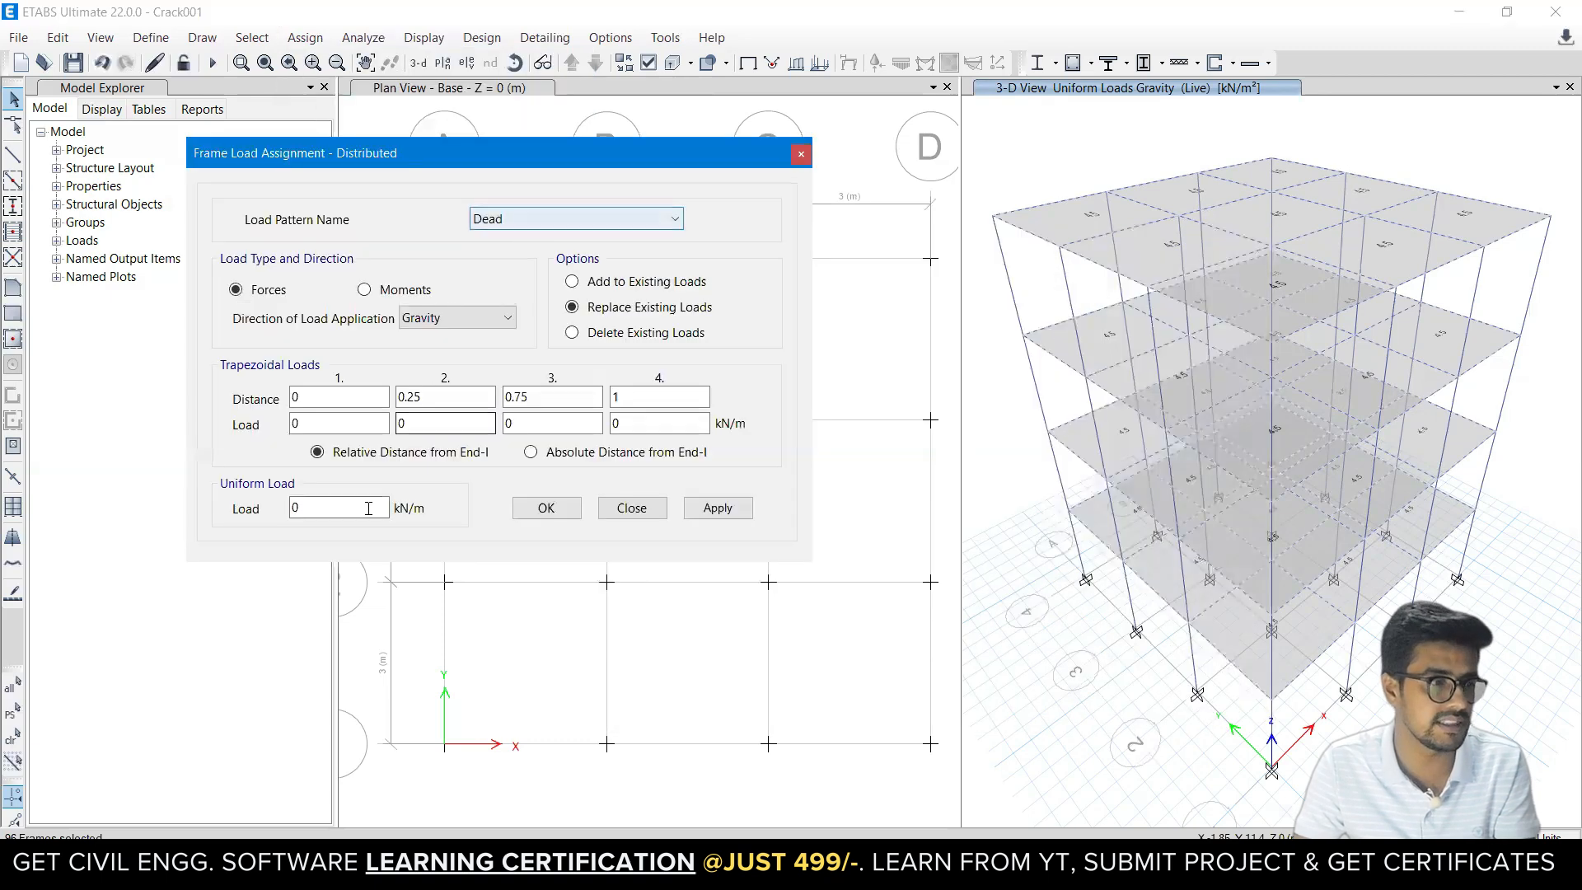
double_click(313, 507)
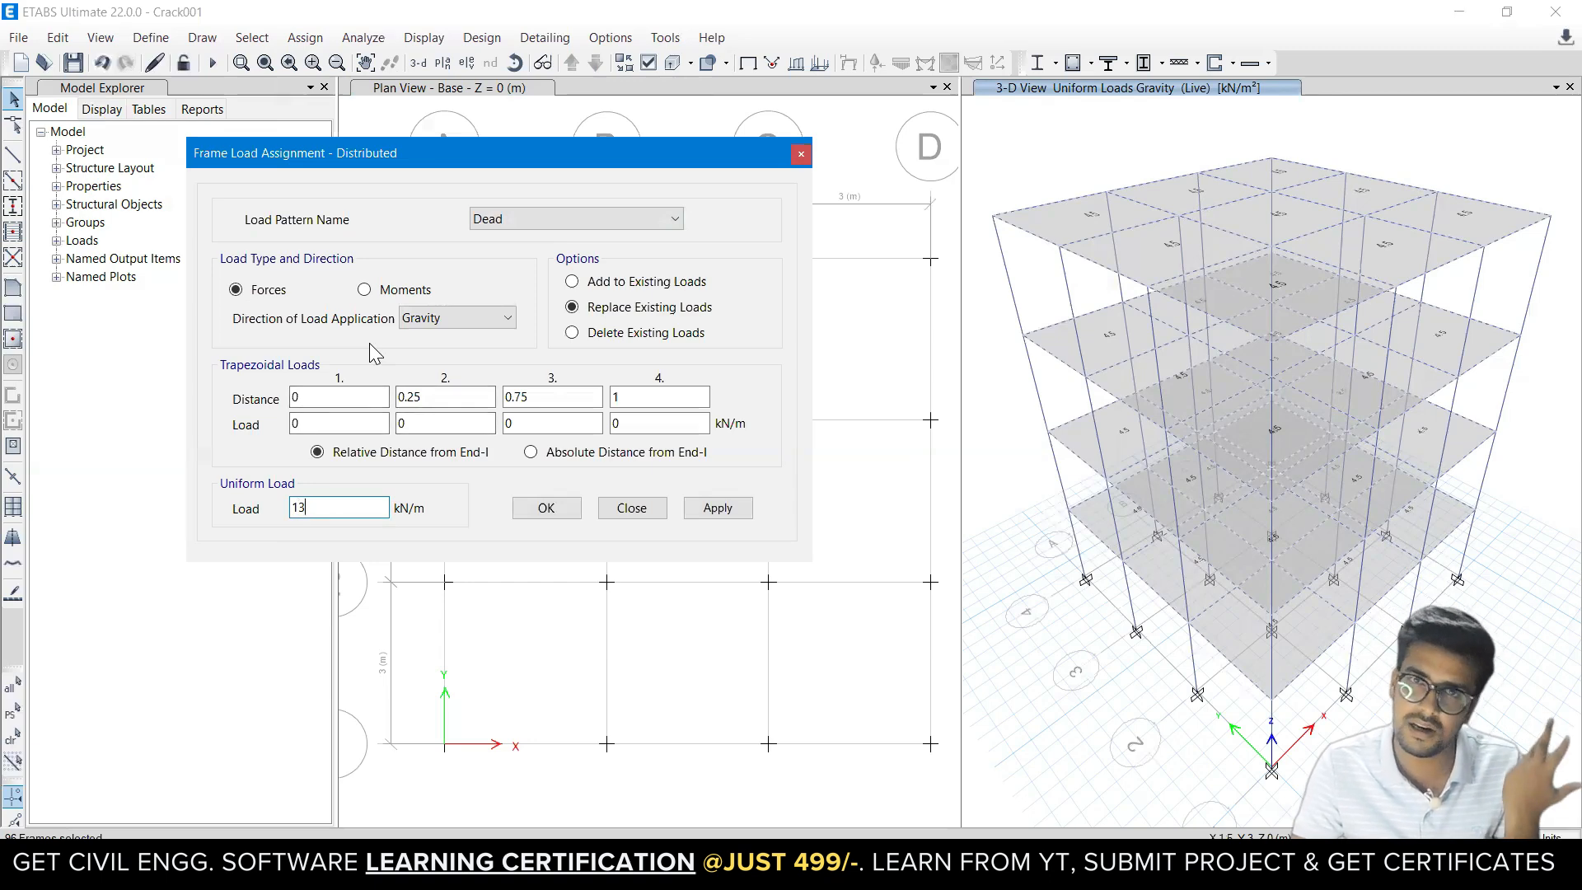
click(701, 507)
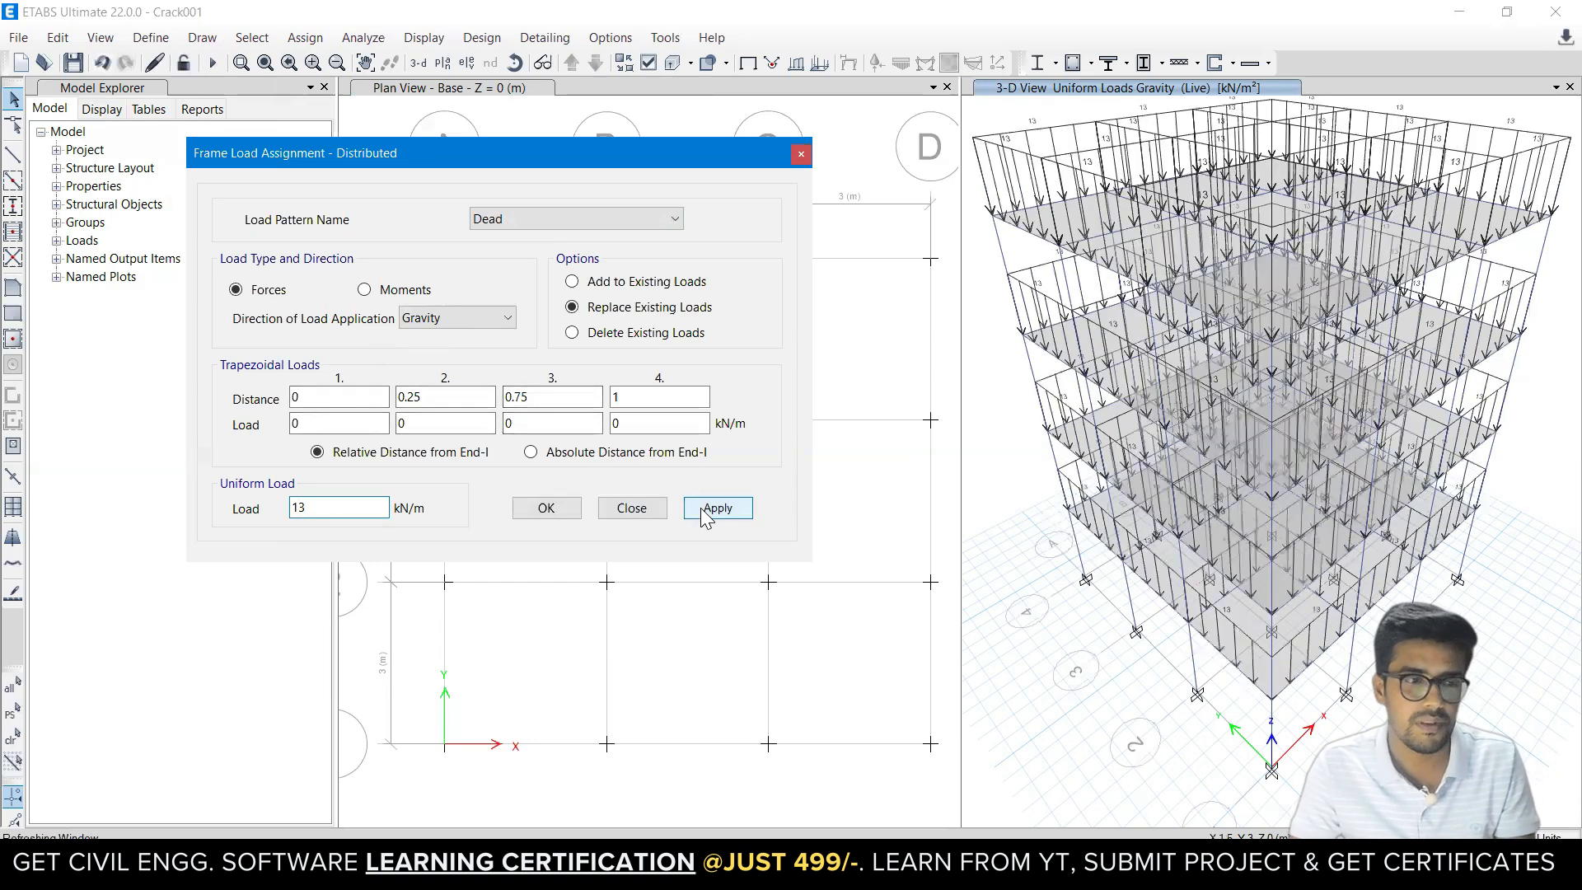
click(251, 37)
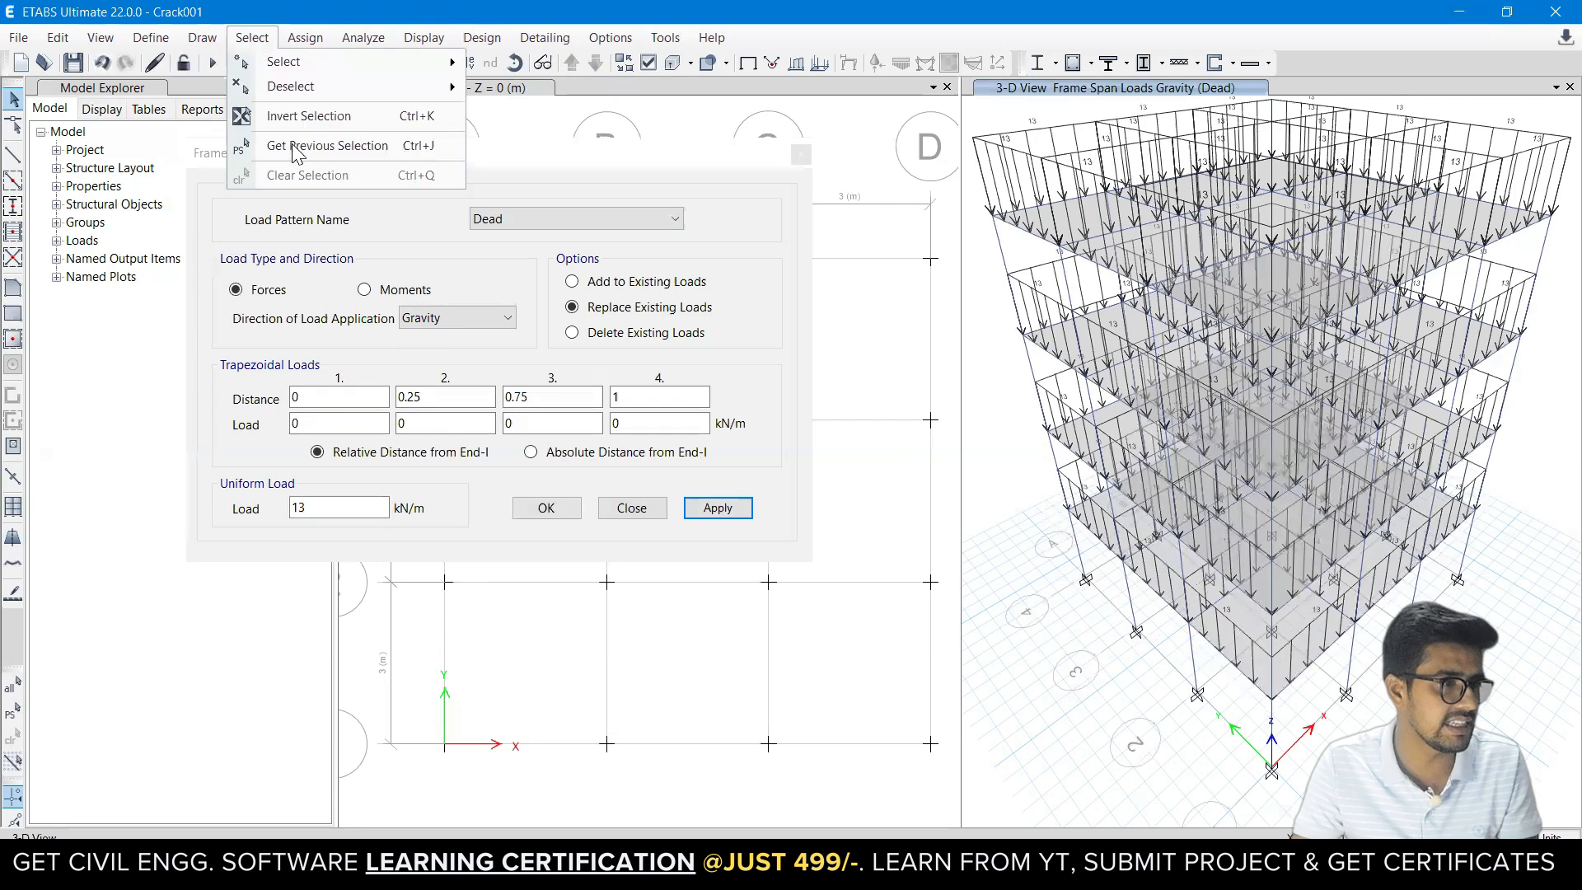
click(578, 165)
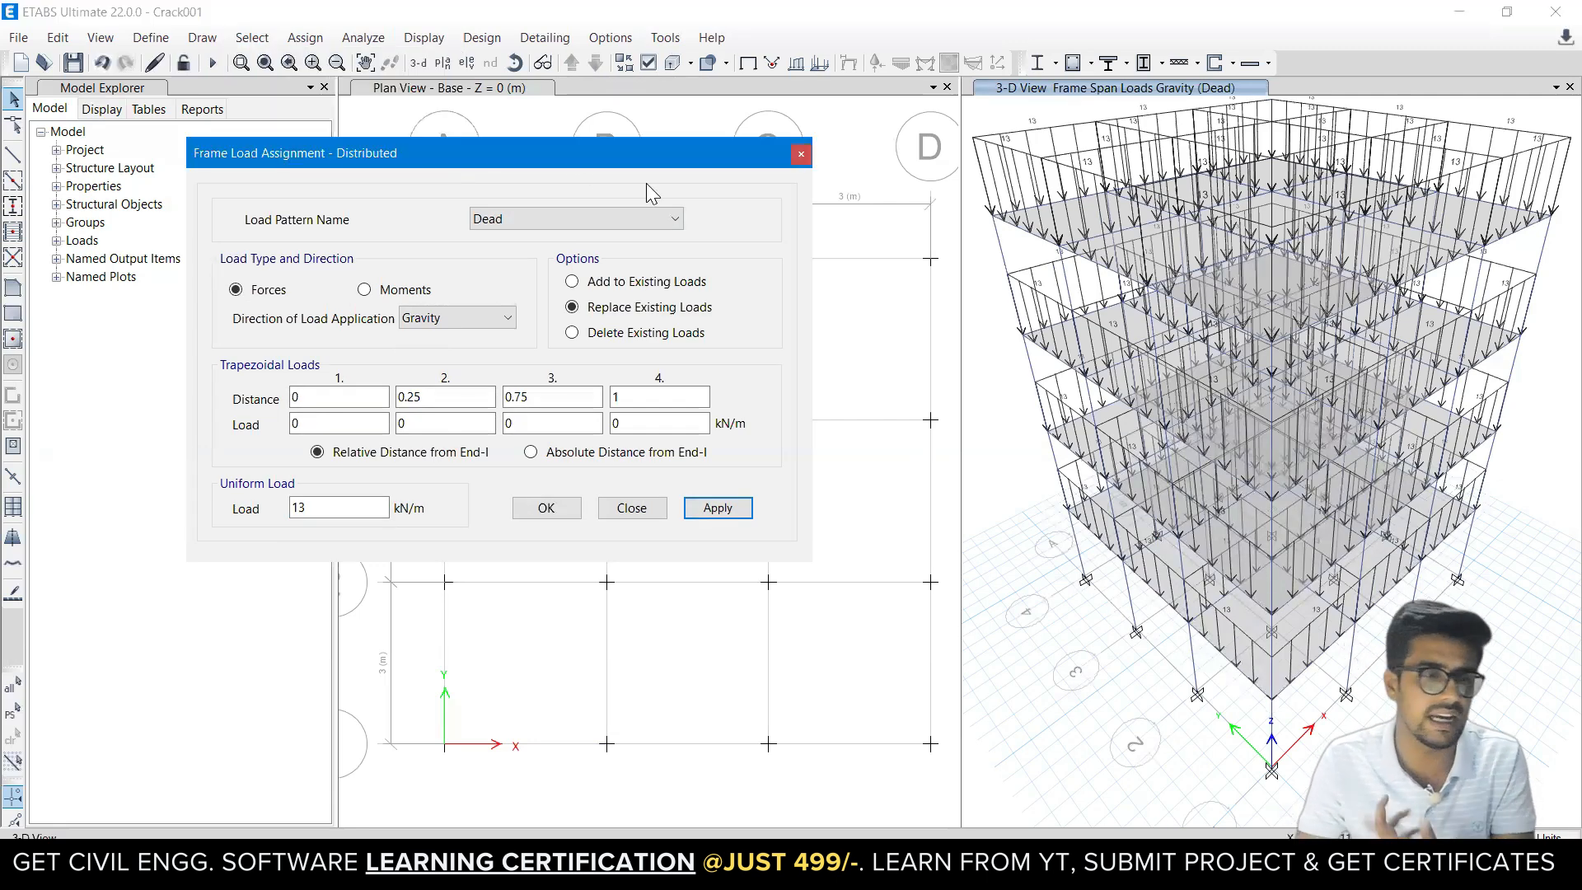
click(547, 508)
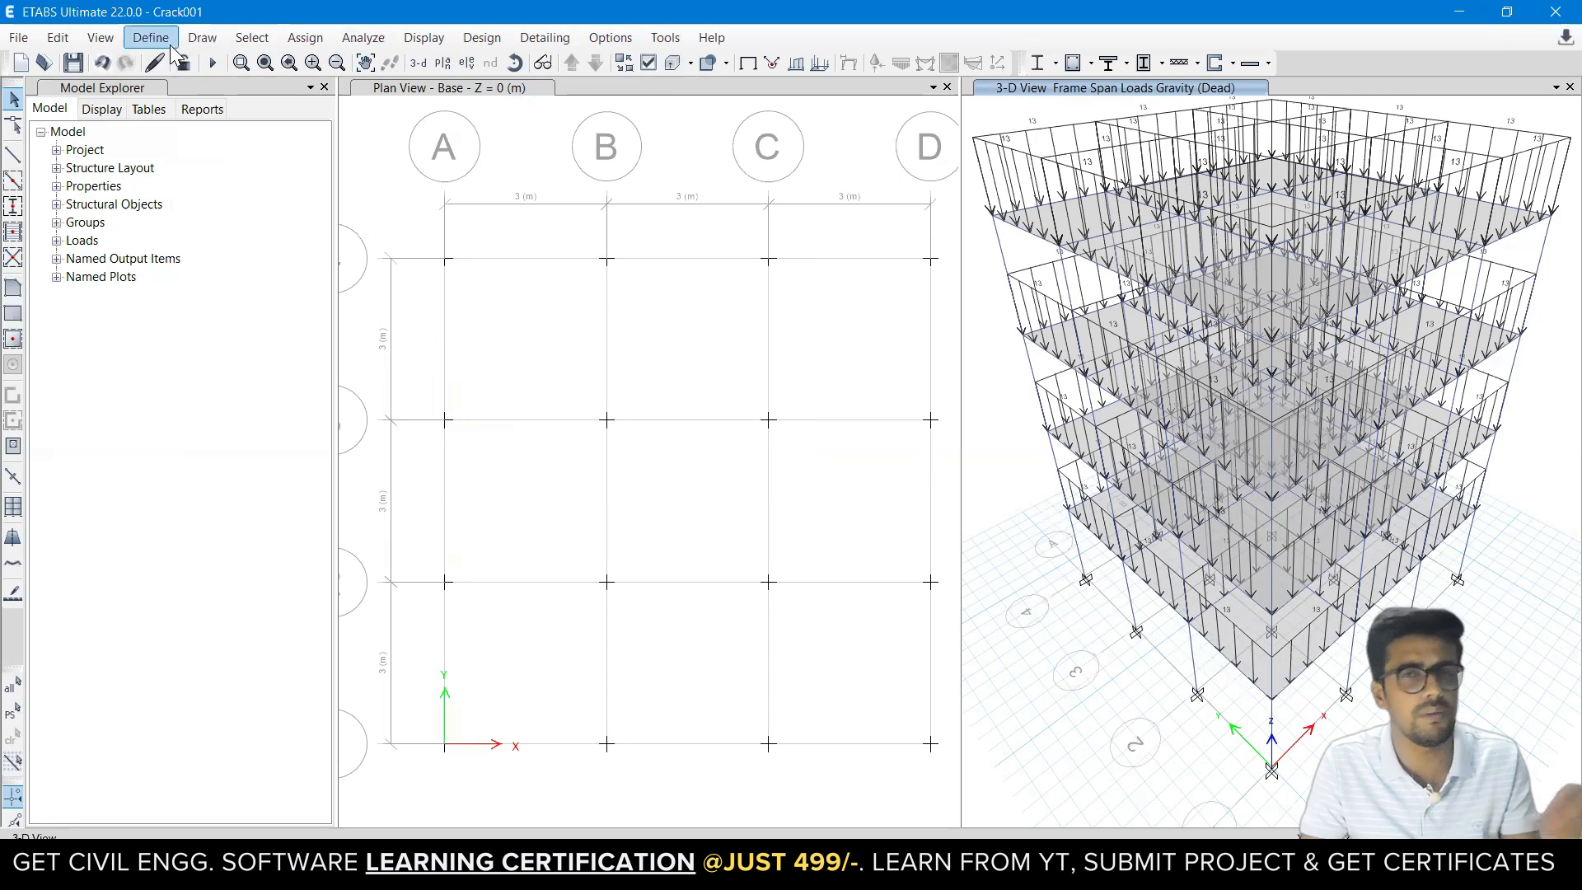
Examine the reinforcement options for cracking analysis, comparing user-specified rebar with the quick tension rebar specification's bar sizes and spacings.
click(363, 37)
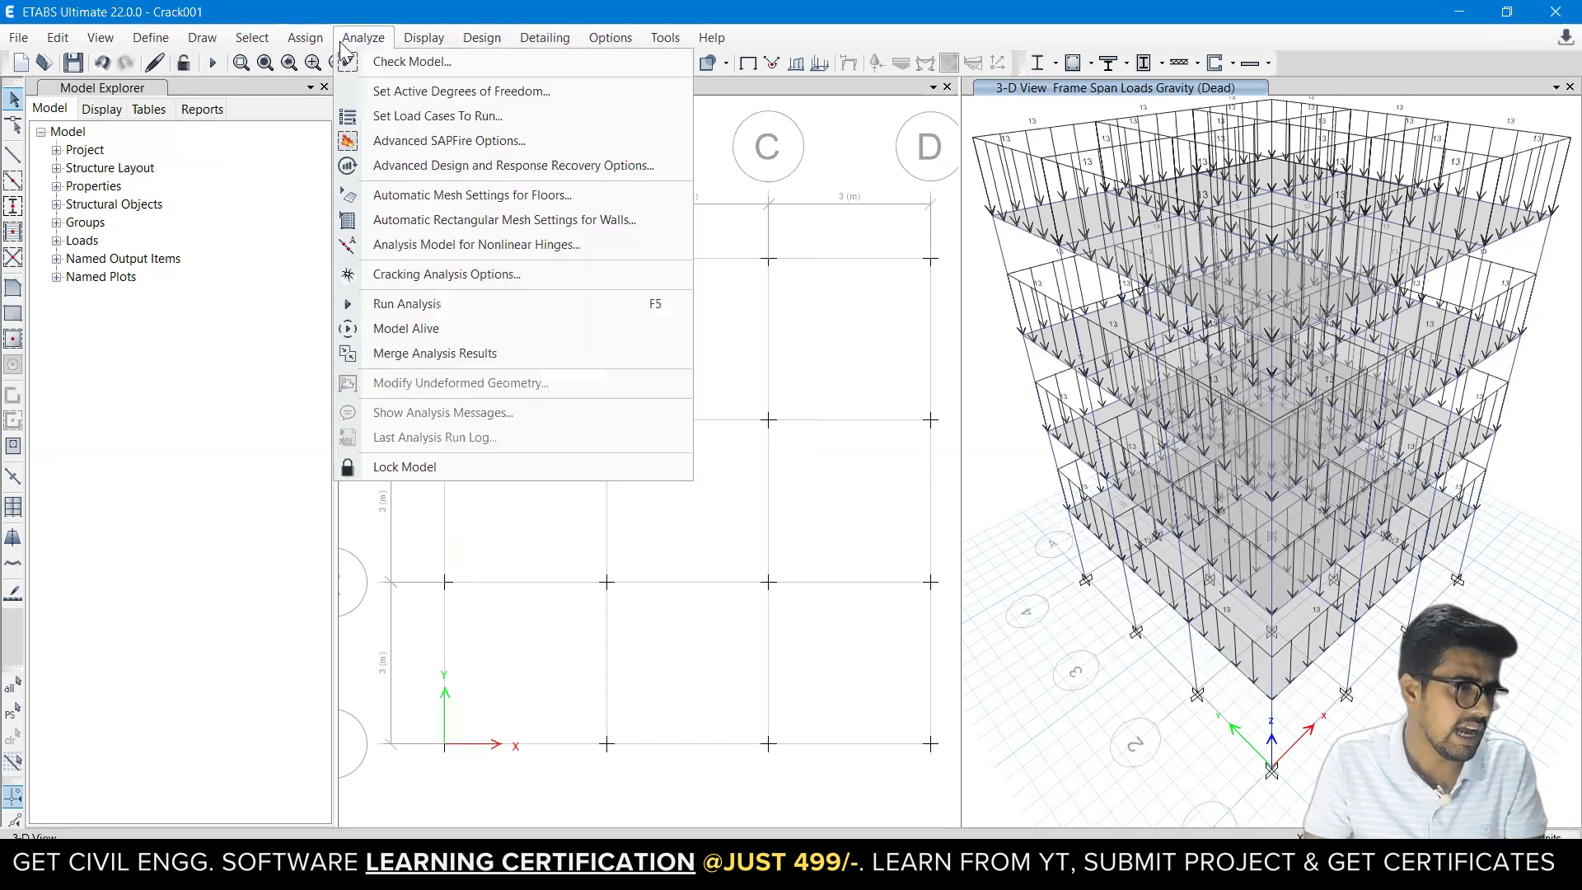
click(426, 273)
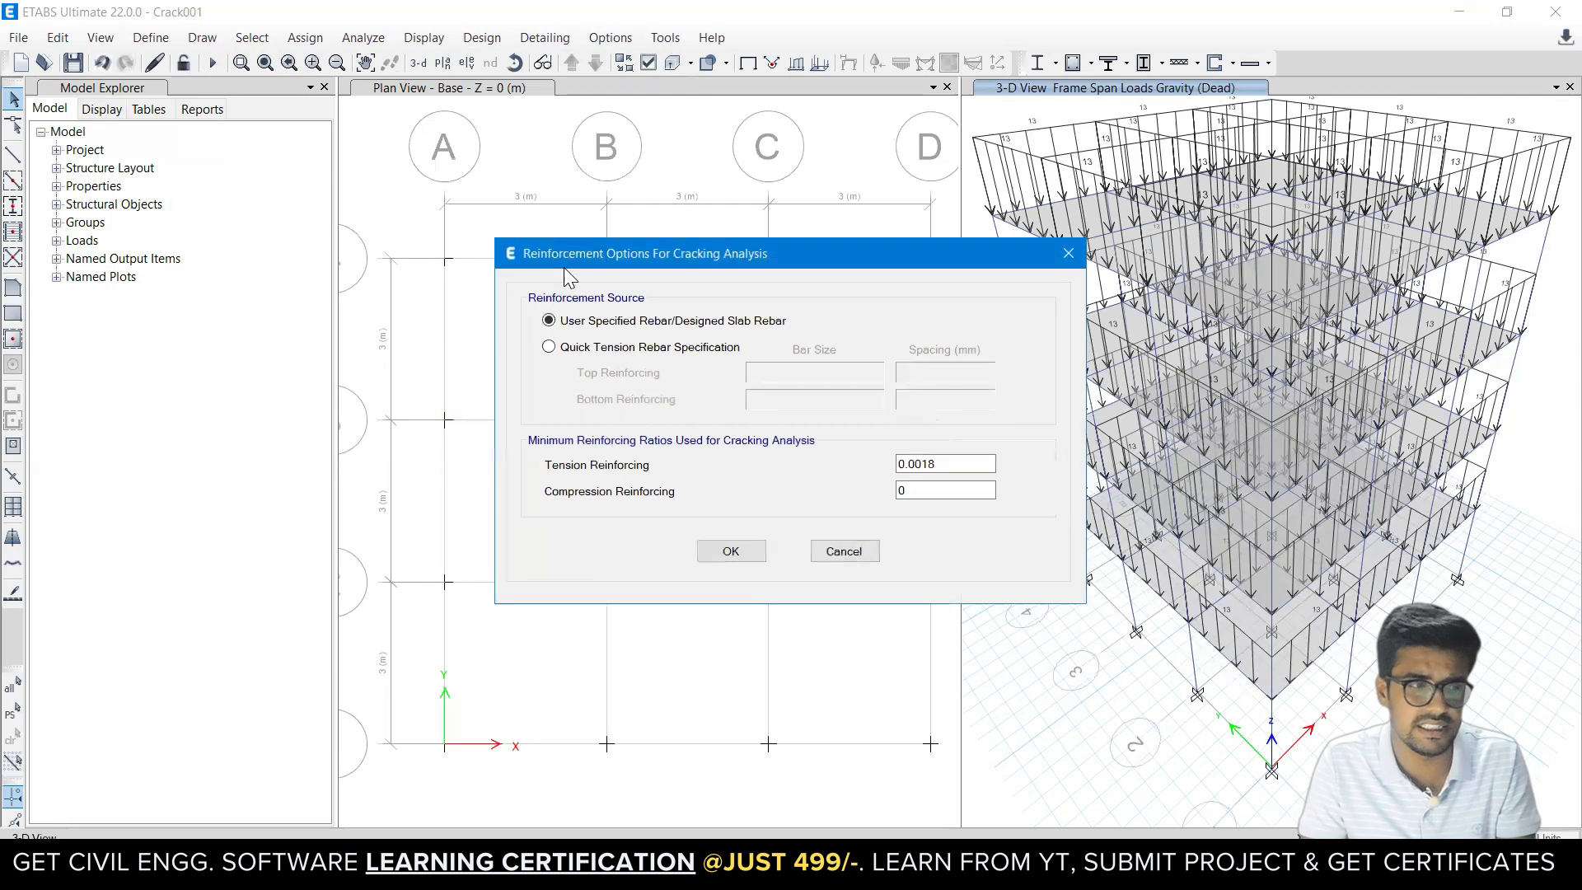
drag(611, 253, 563, 206)
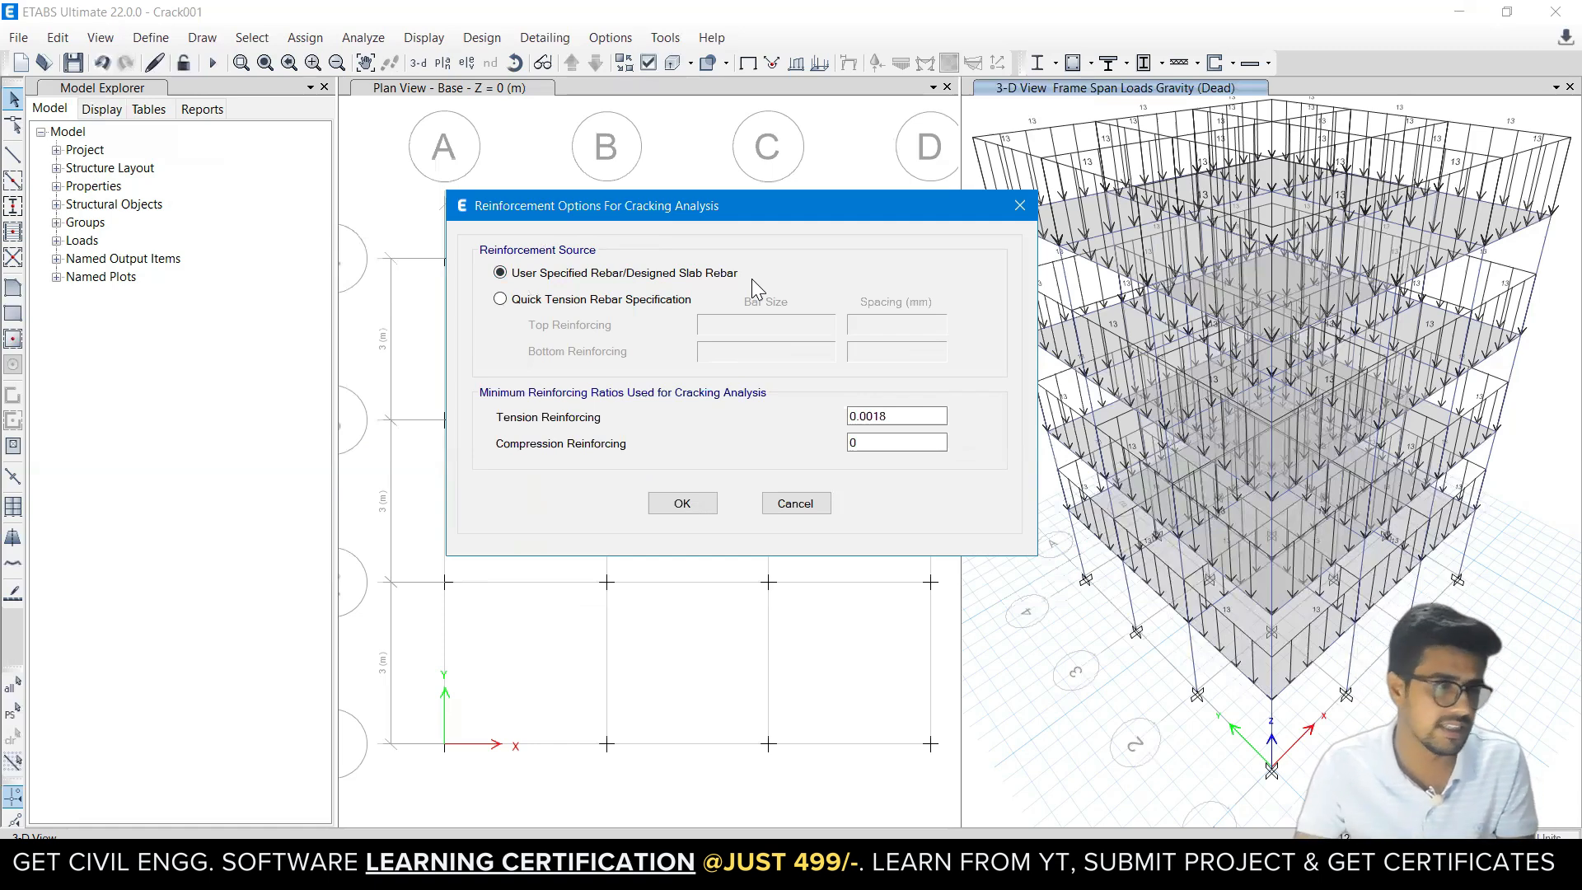
click(641, 301)
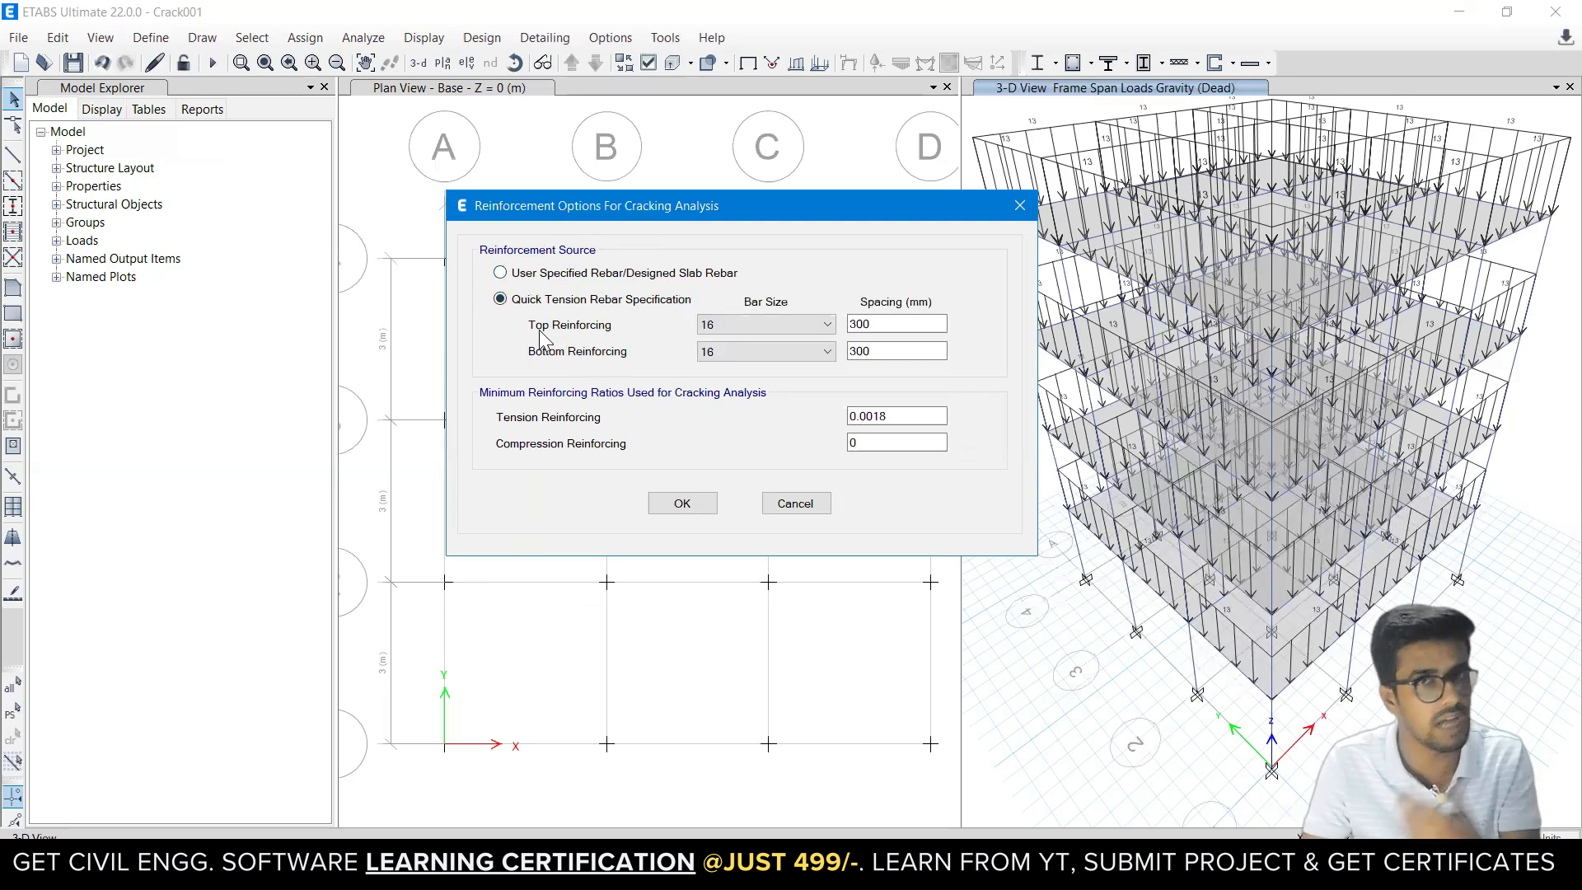
click(735, 327)
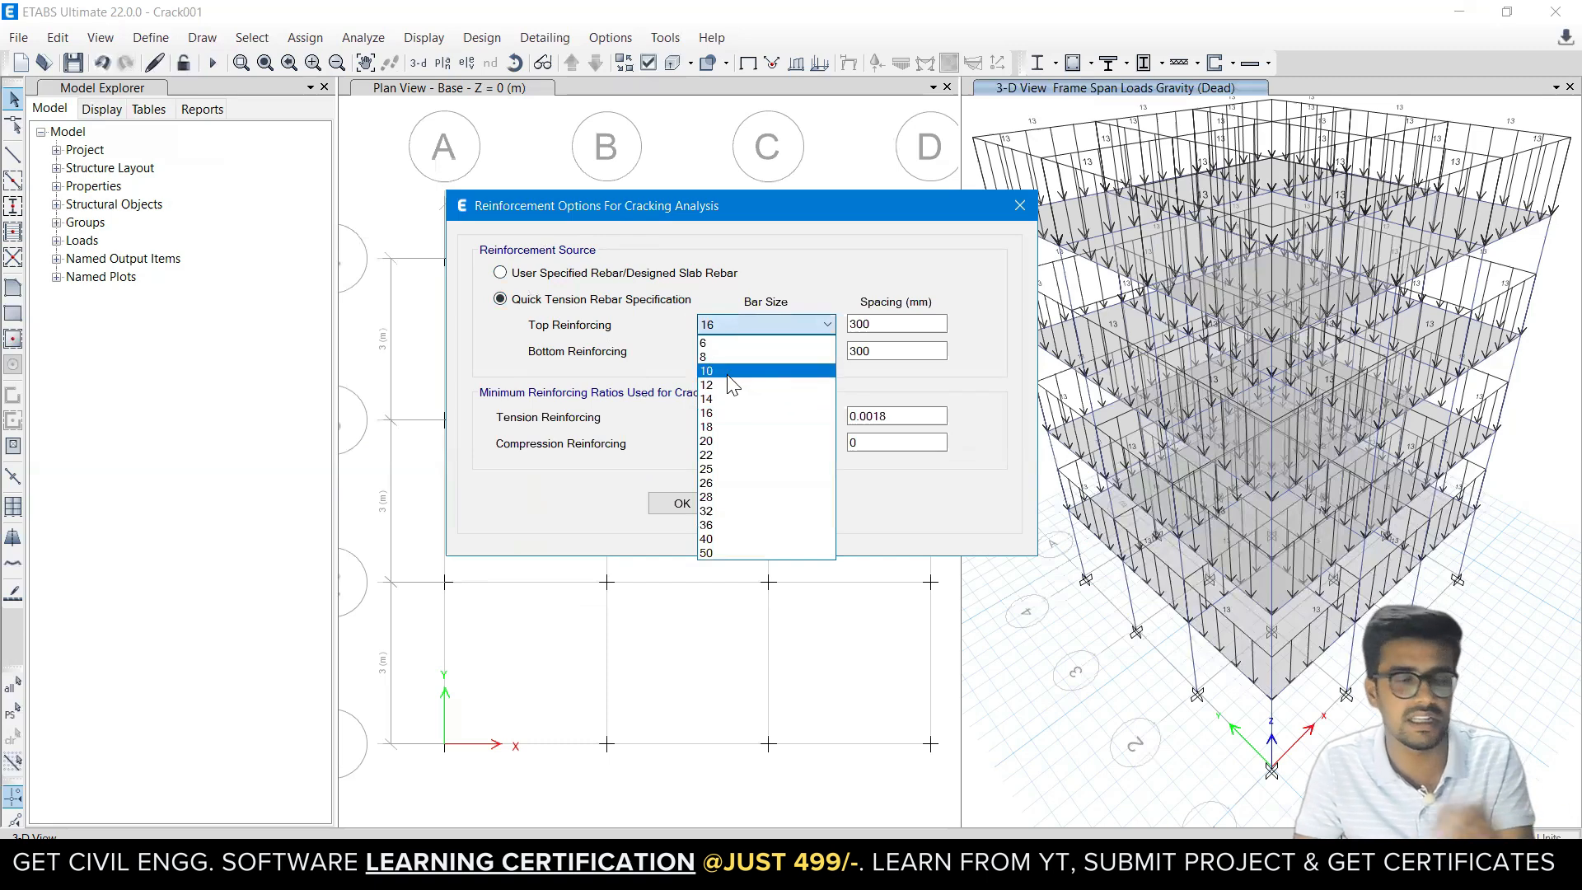
click(901, 326)
drag(876, 324, 824, 332)
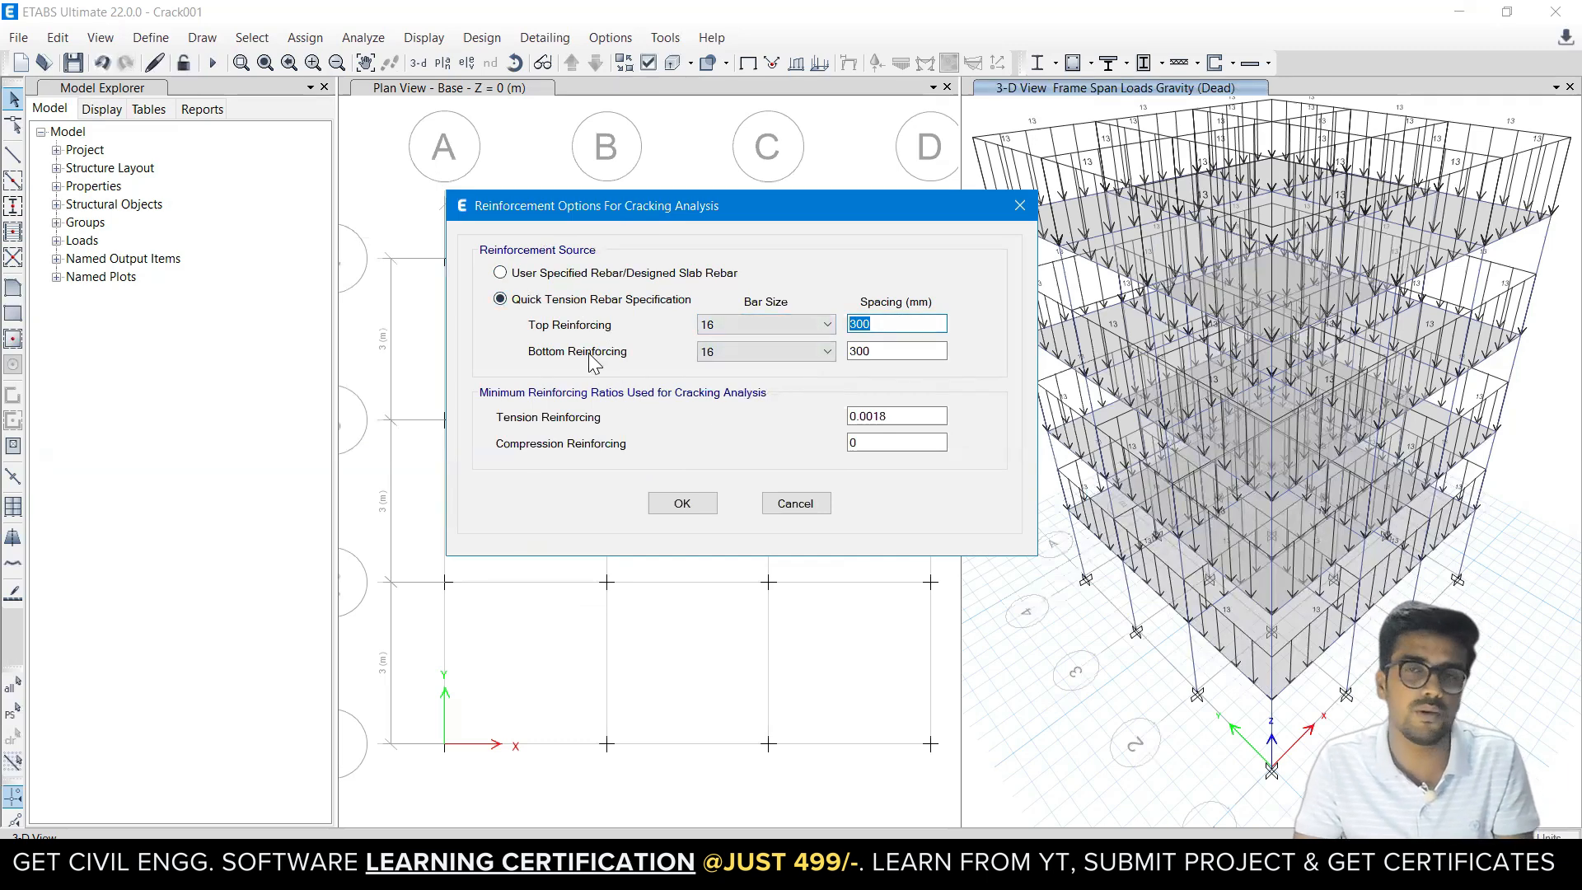
click(543, 278)
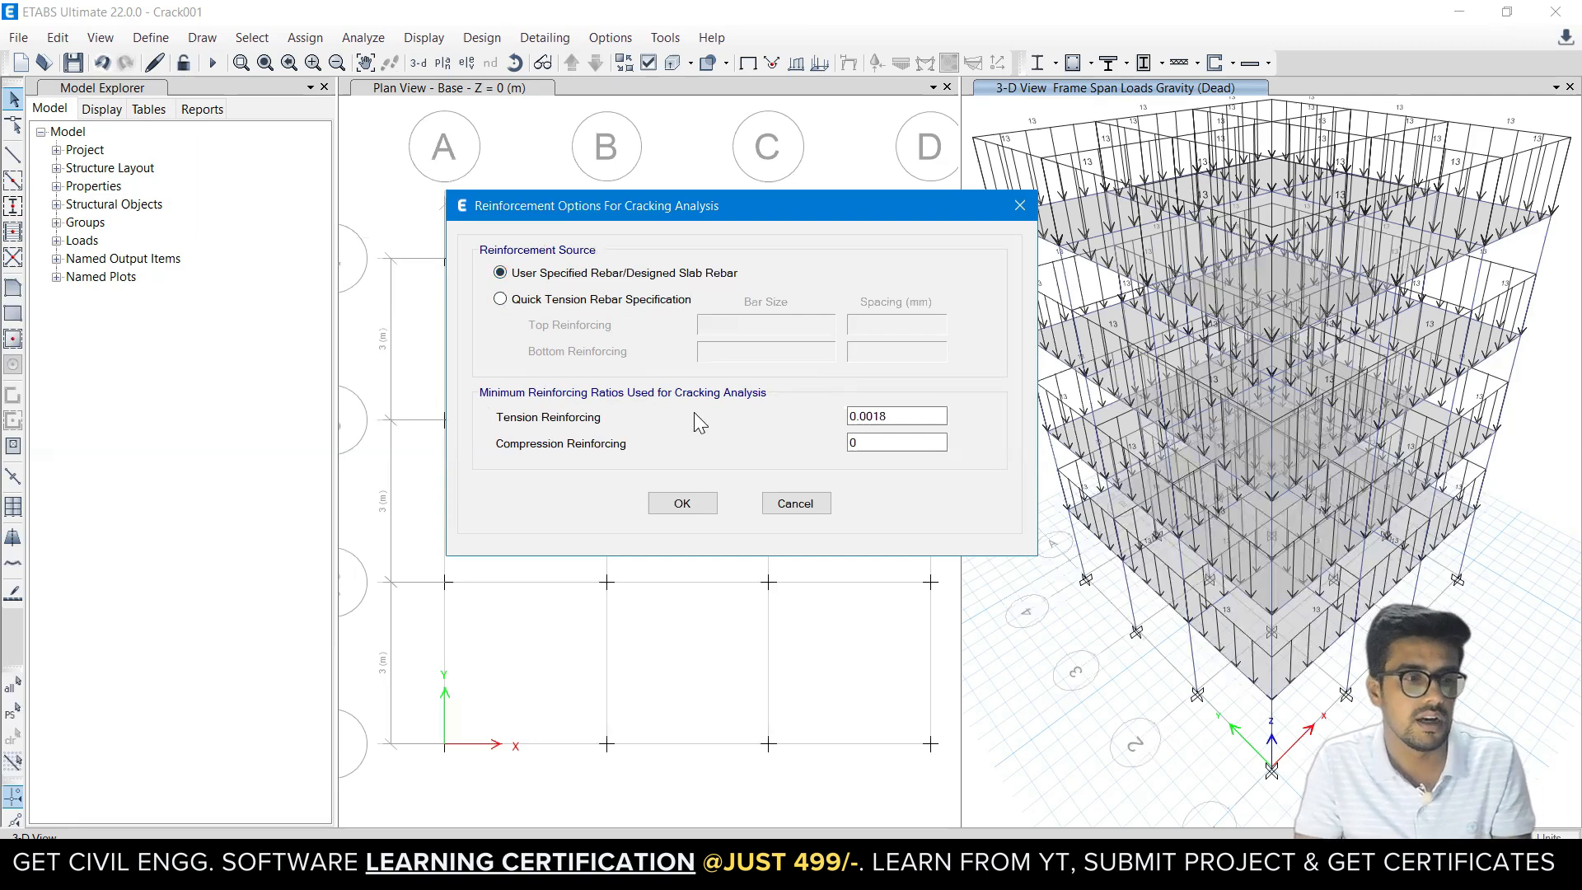
click(814, 509)
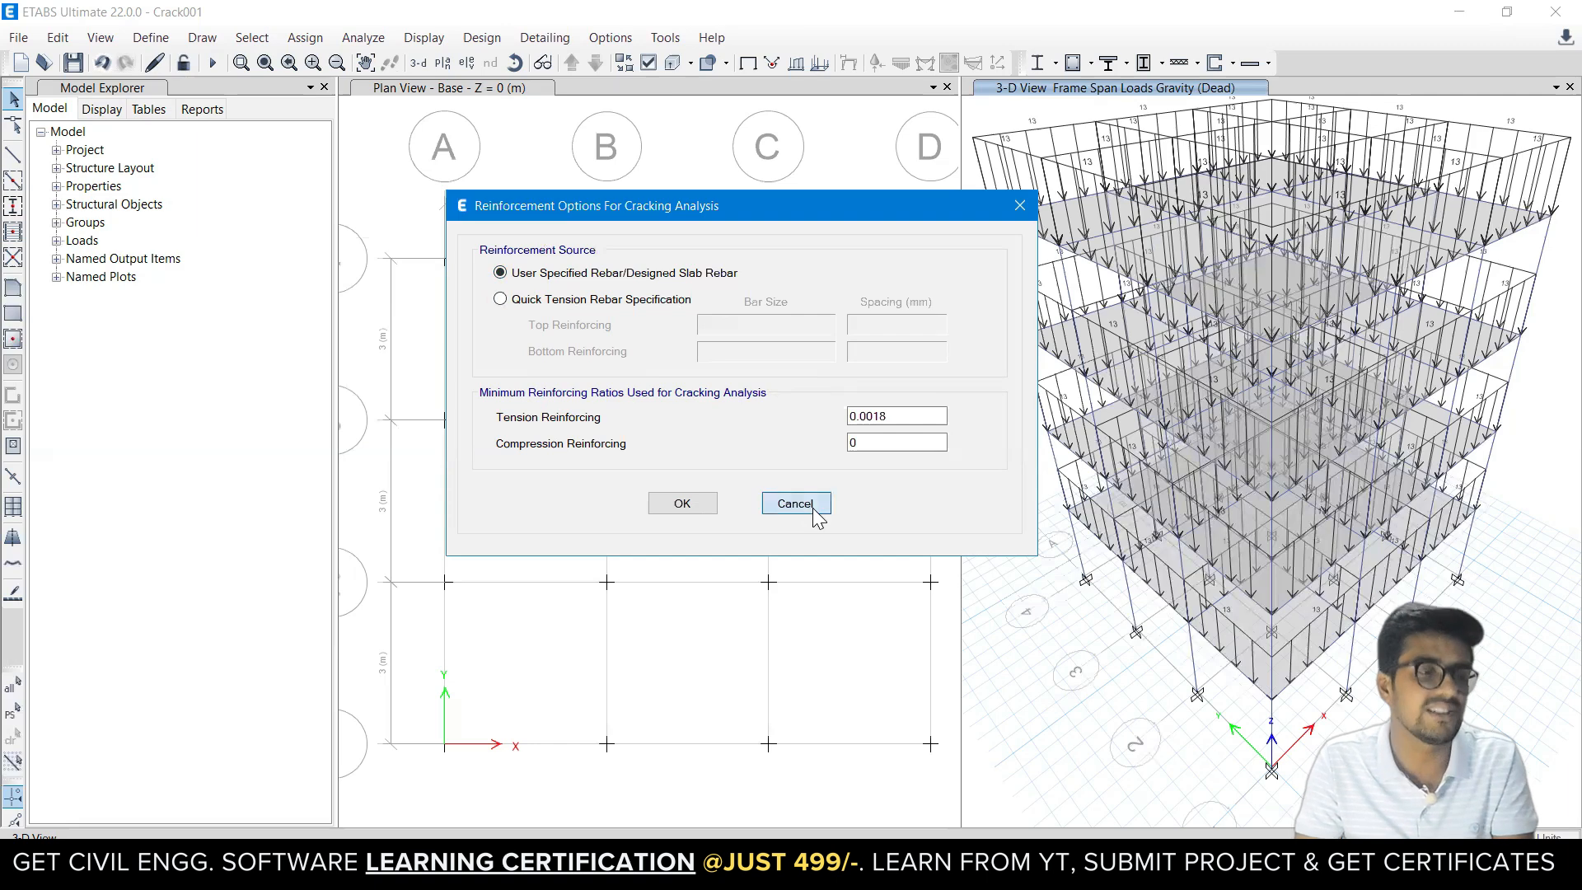
Open the frame section definitions, choose the ConcCol section, and consult the IS 1893 stiffness modifier recommendations for columns and beams.
click(151, 37)
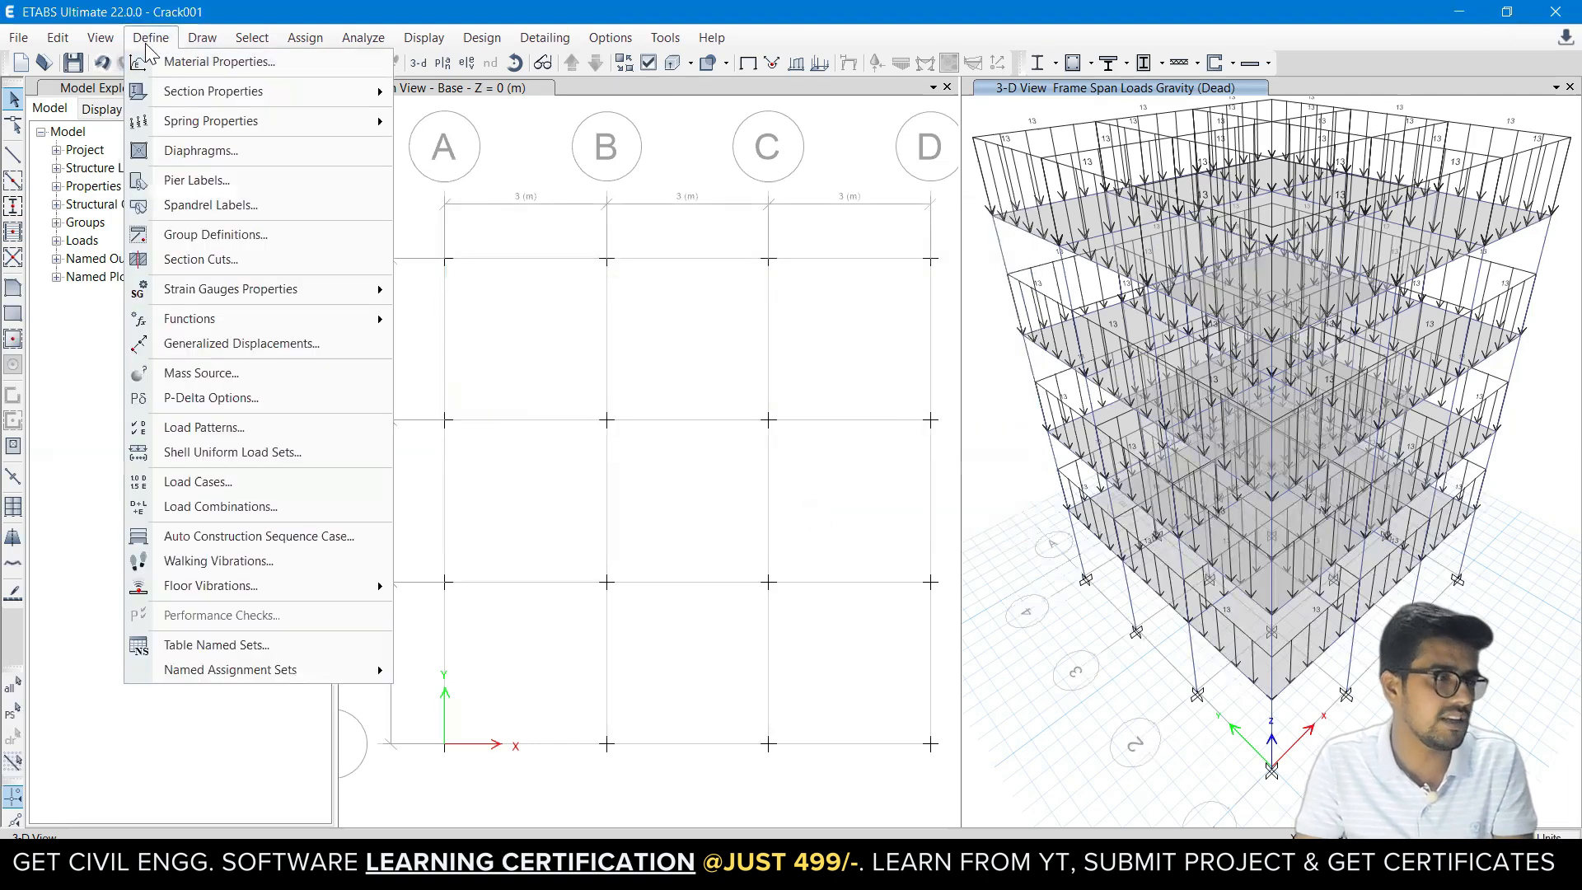
mouse_move(182, 95)
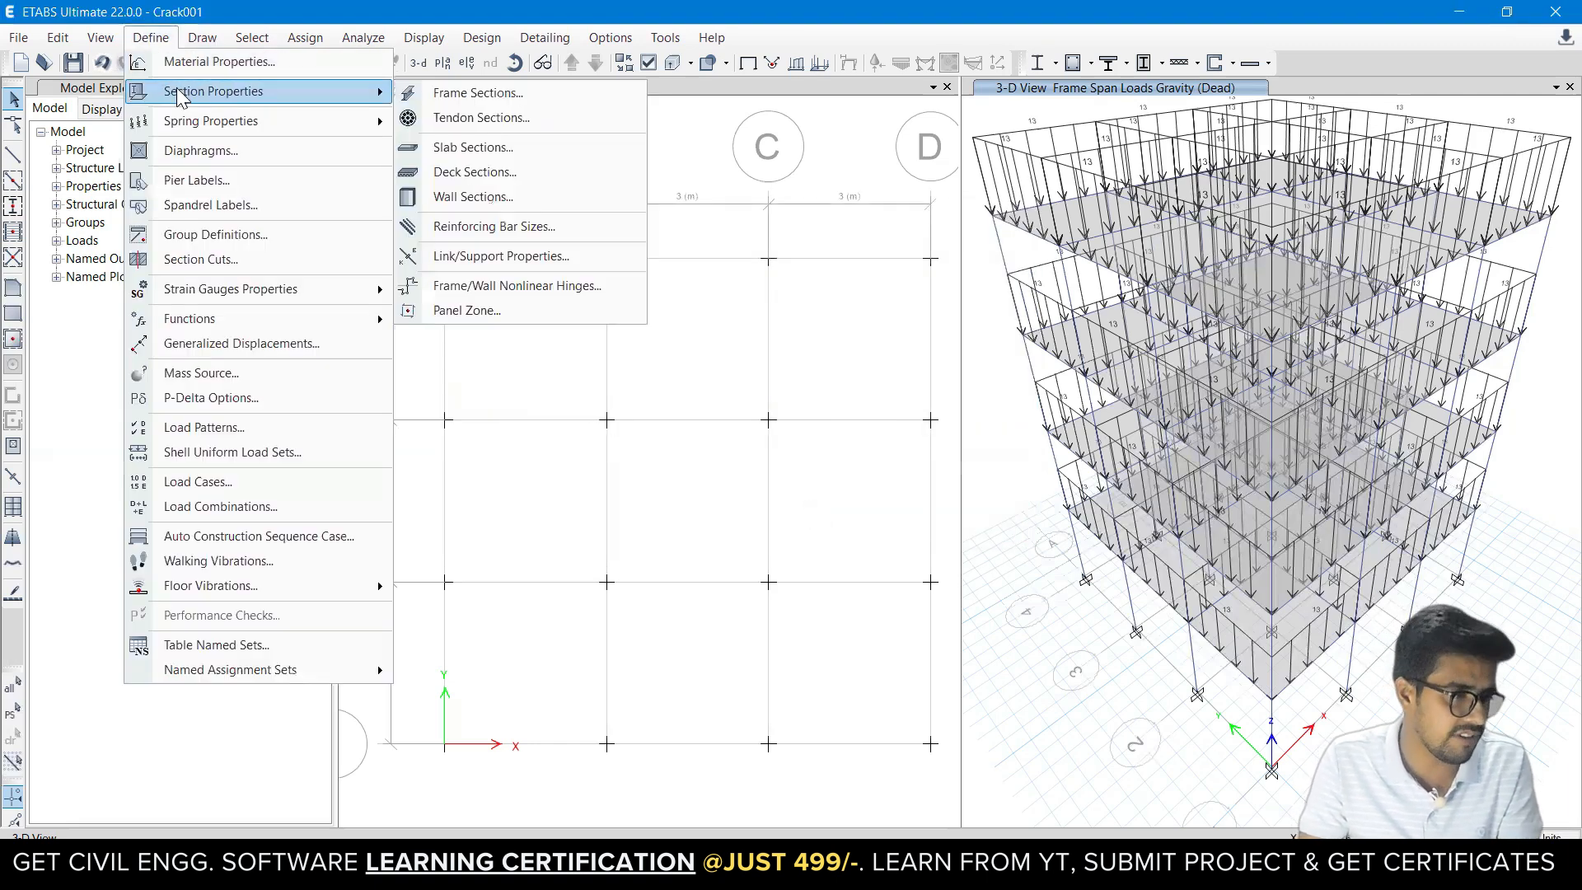
click(552, 91)
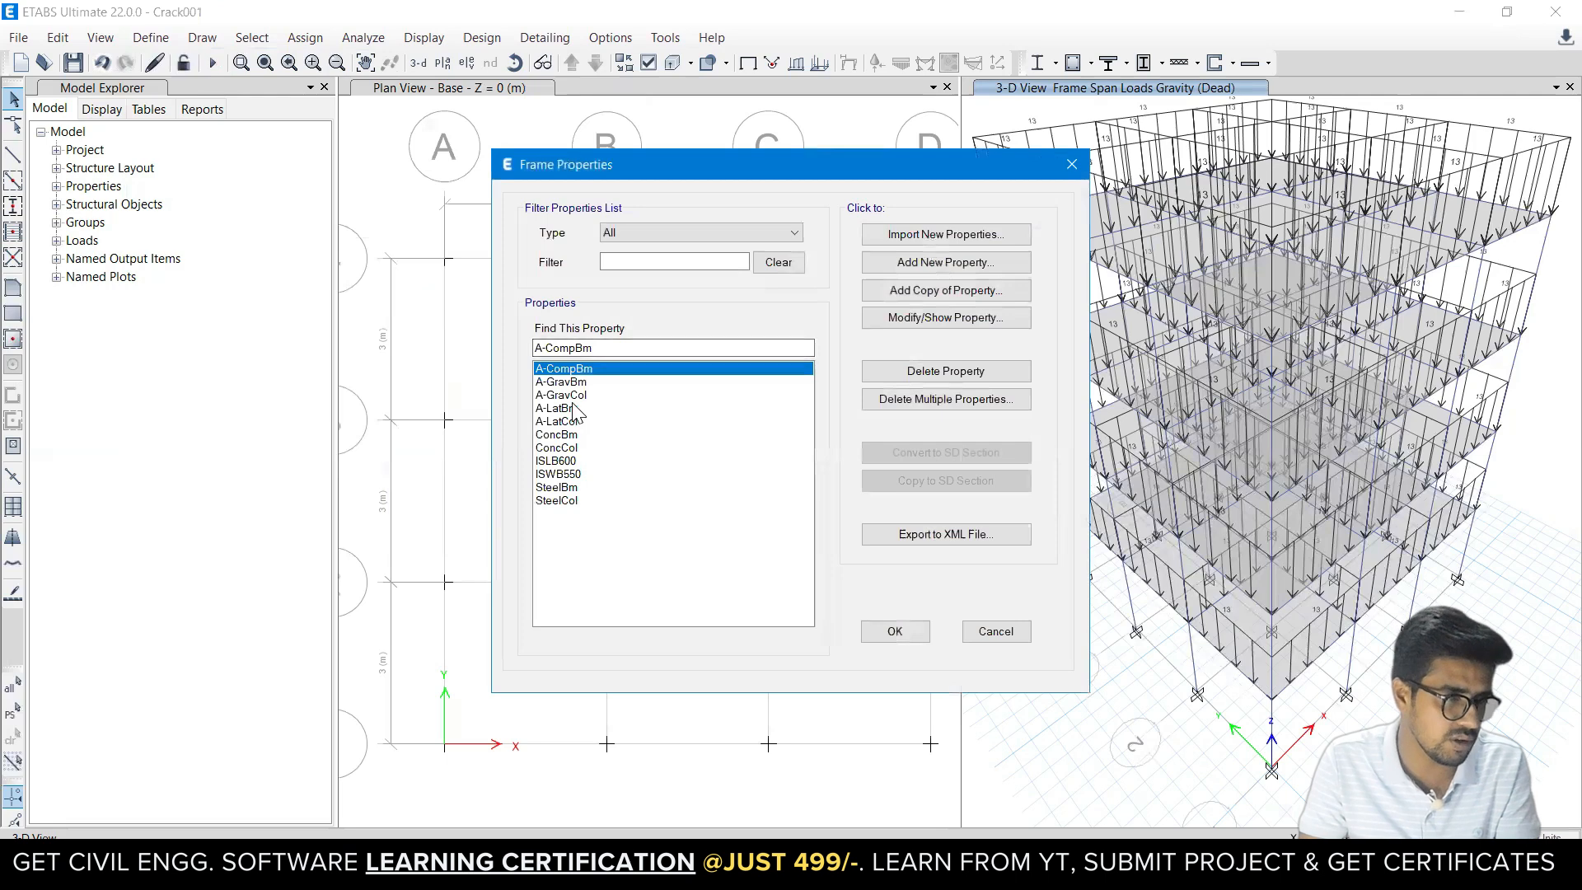
click(580, 434)
click(582, 447)
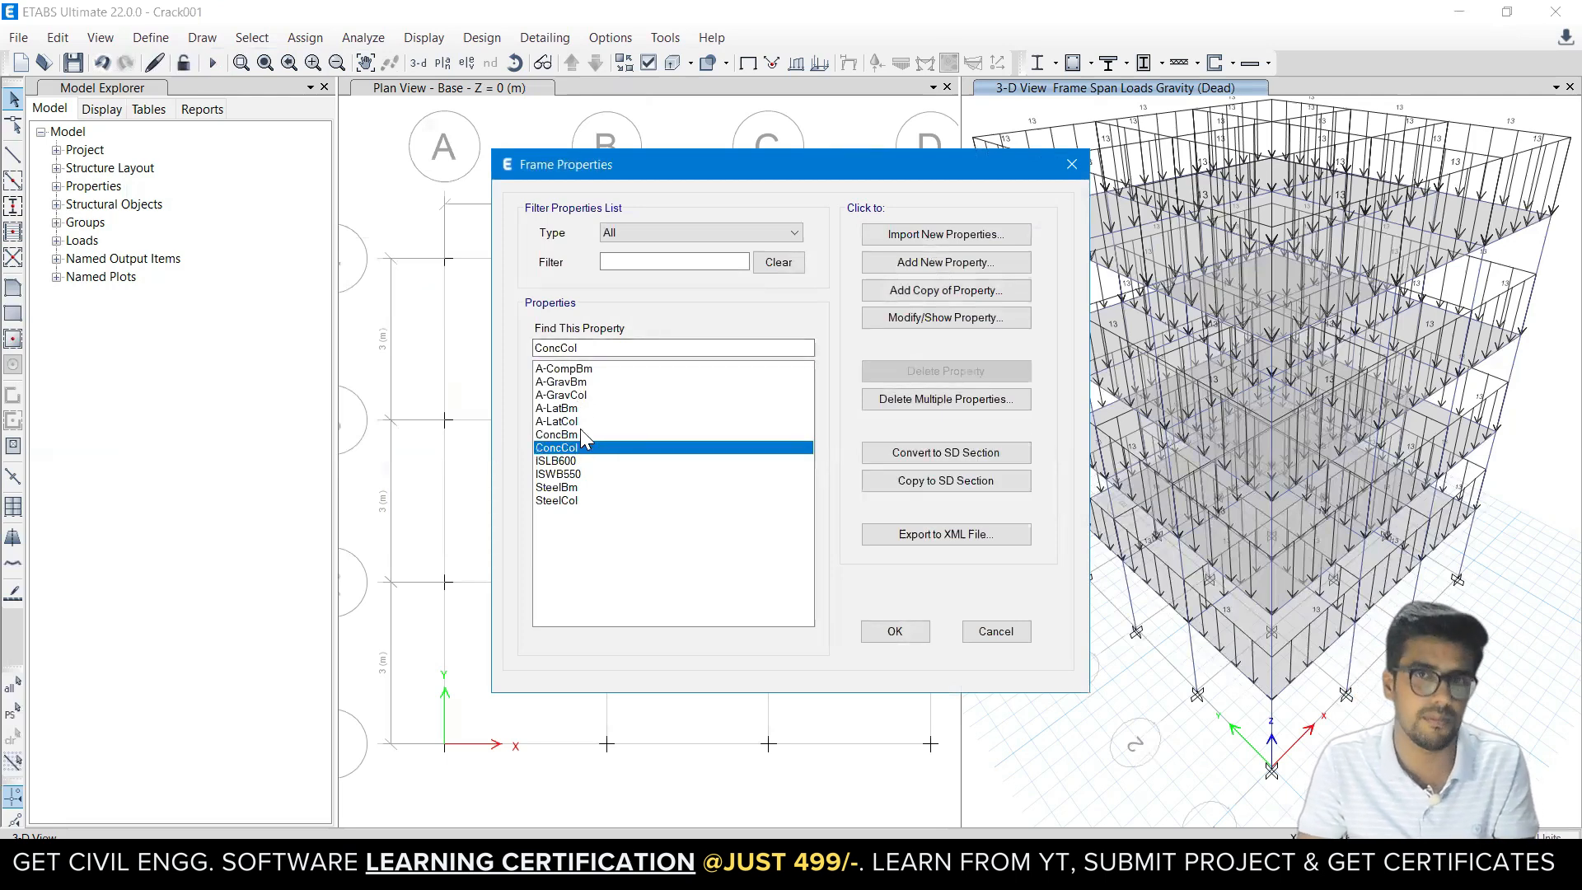
click(633, 802)
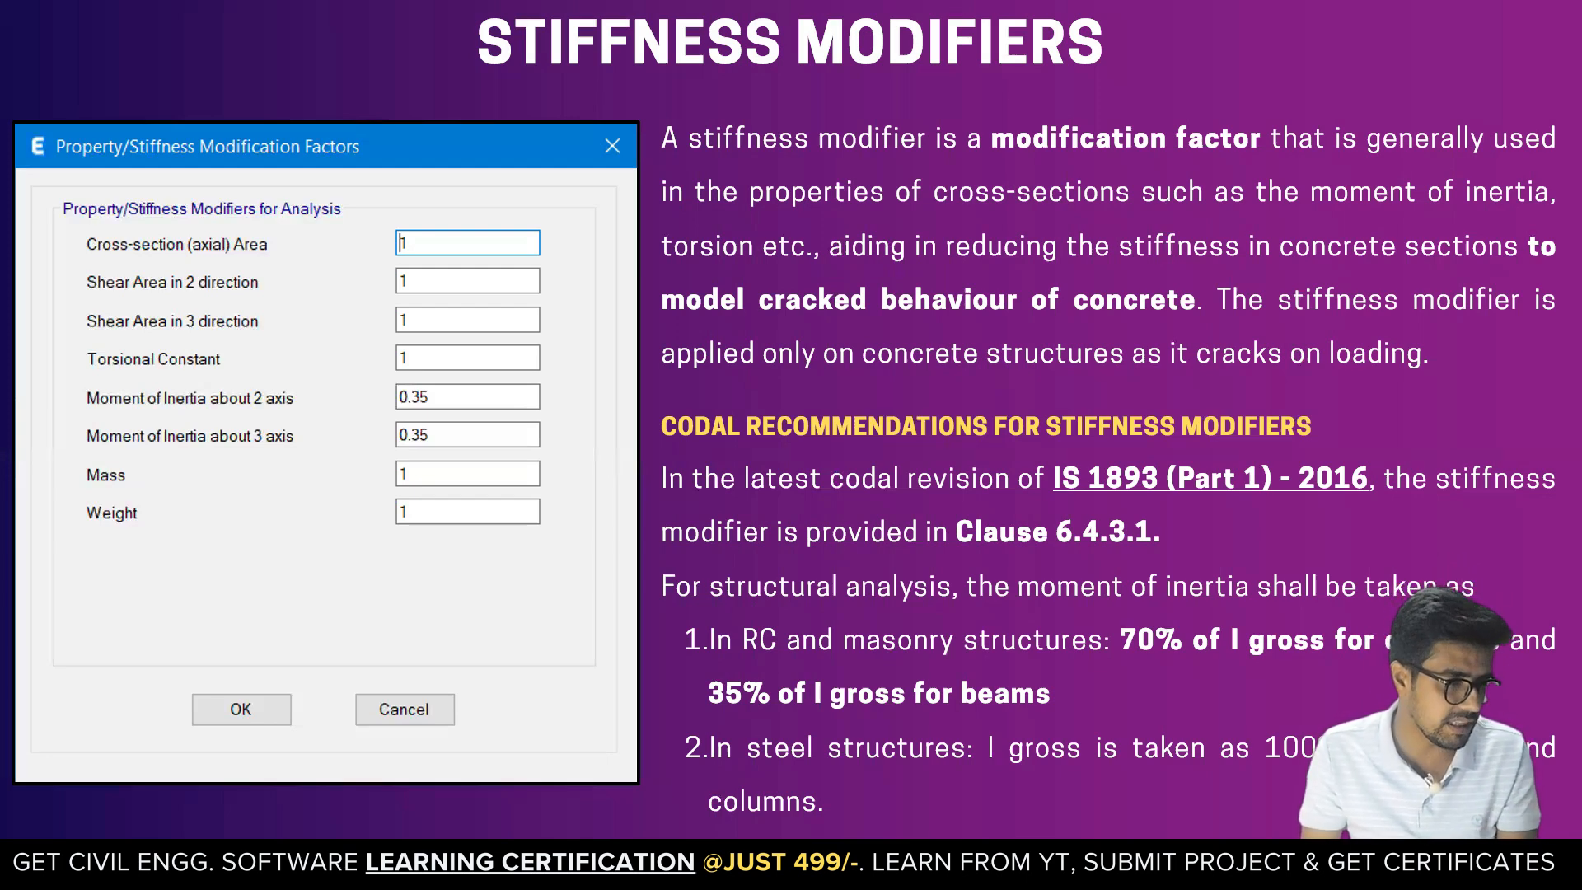
key(super)
mouse_move(636, 872)
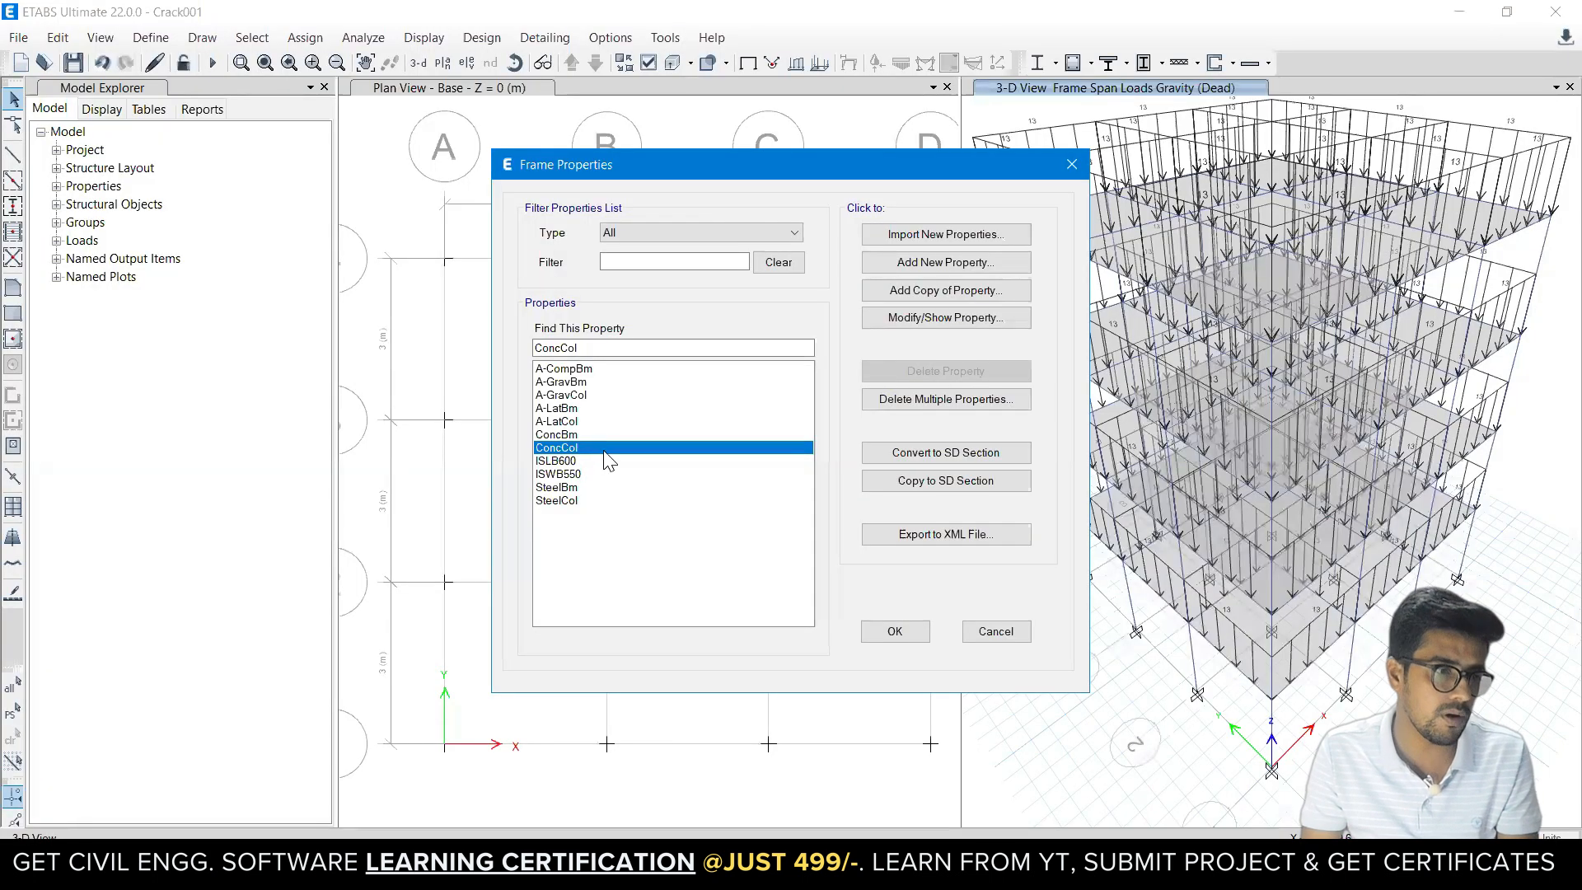
Set the ConcCol section's stiffness modifiers for moment of inertia about the 2 and 3 axes to 0.70.
click(911, 318)
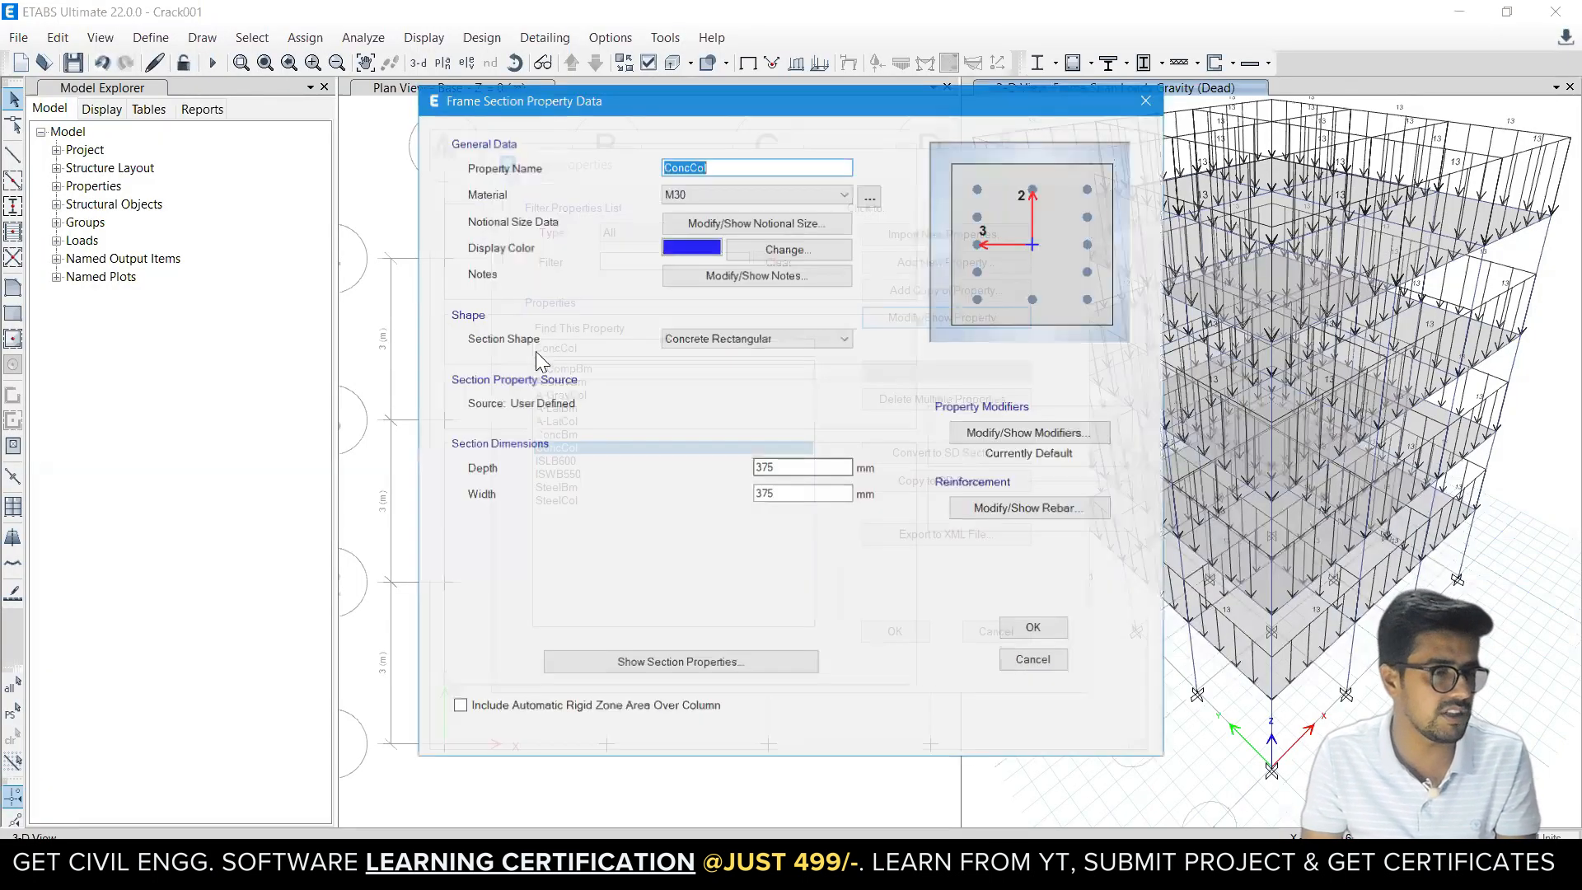
click(1007, 443)
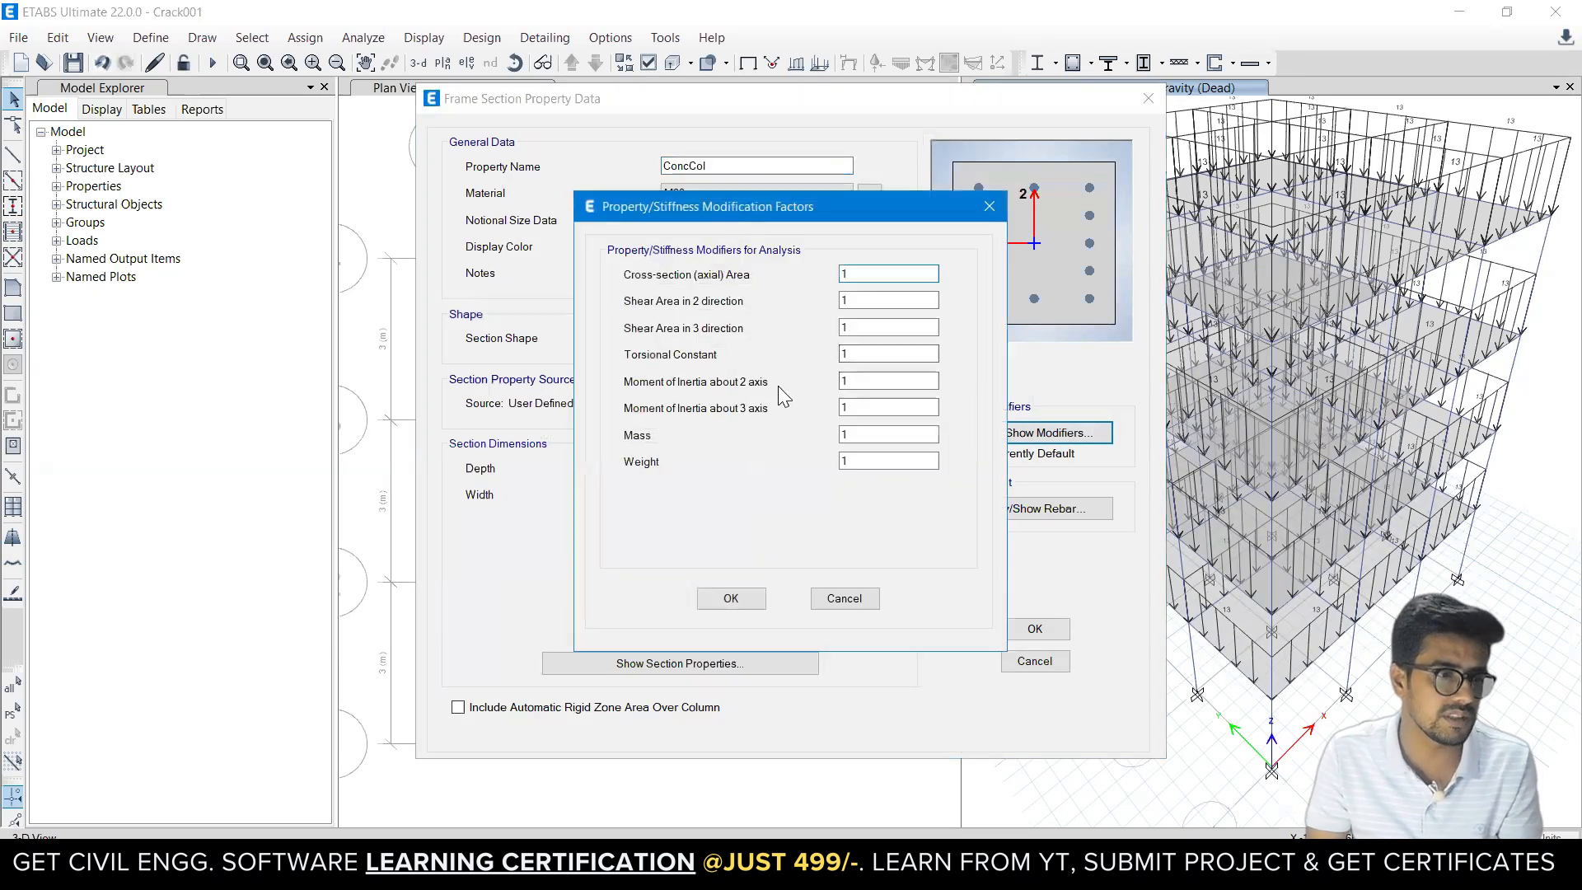
double_click(873, 384)
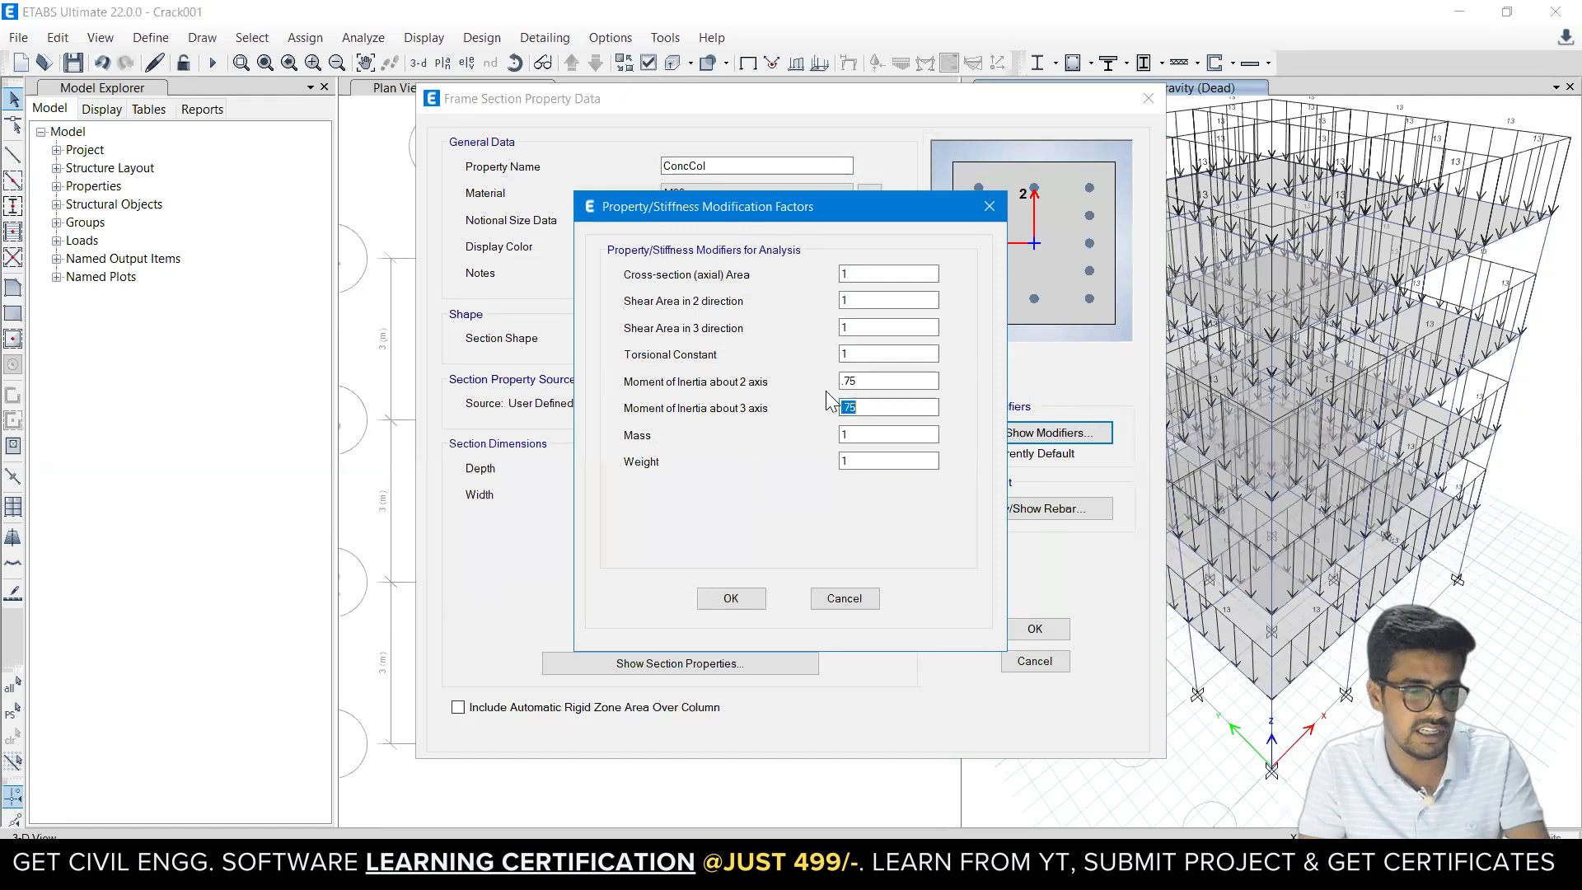
text(.75)
drag(864, 382, 826, 412)
text(.70)
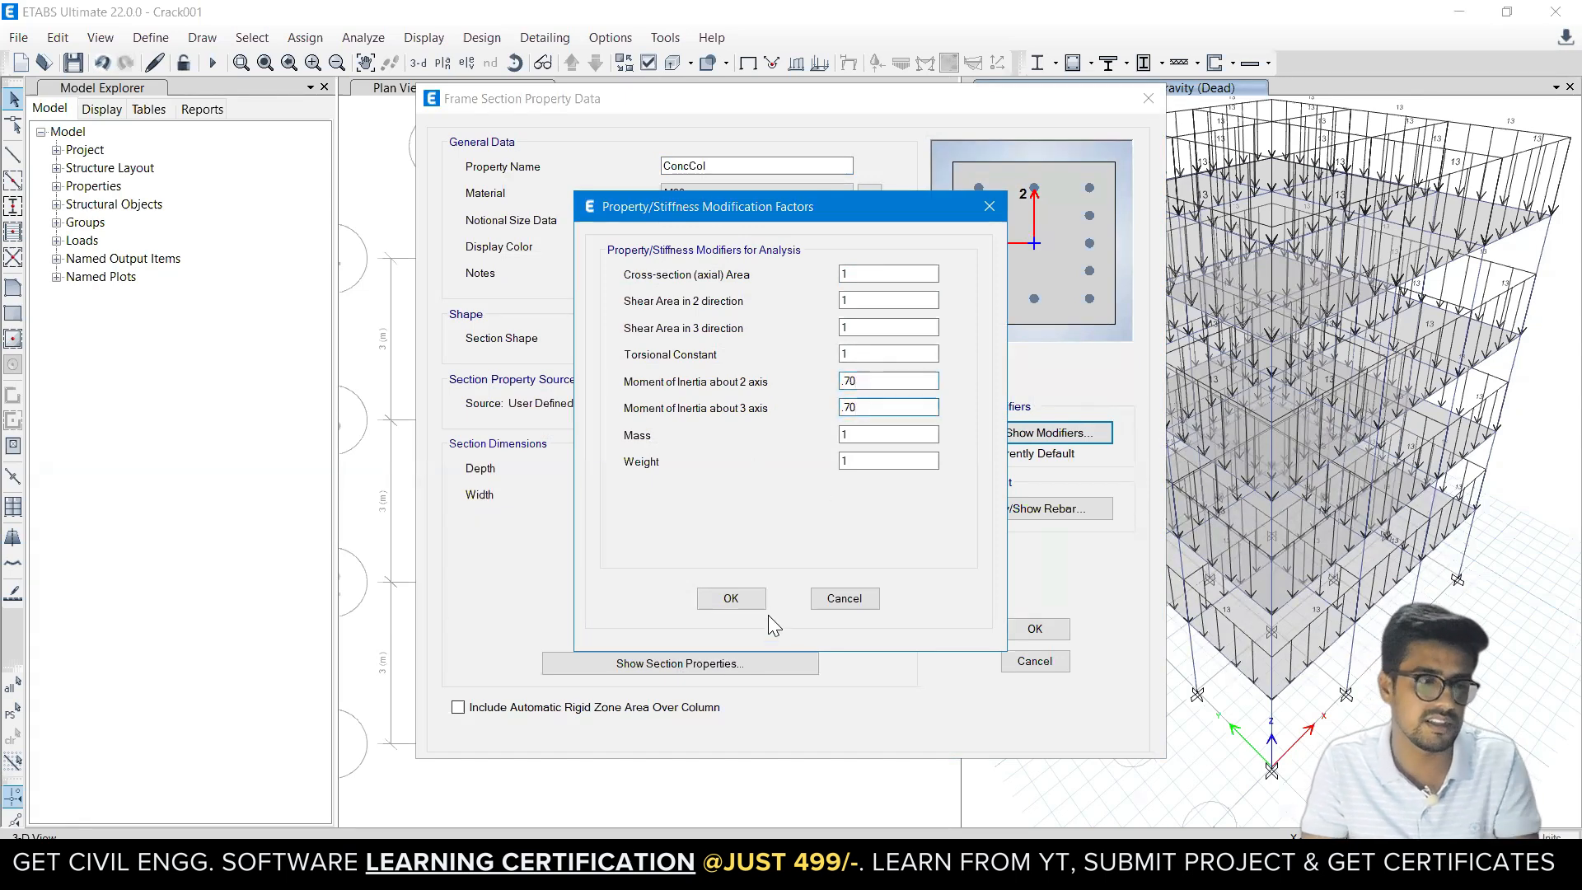
click(746, 600)
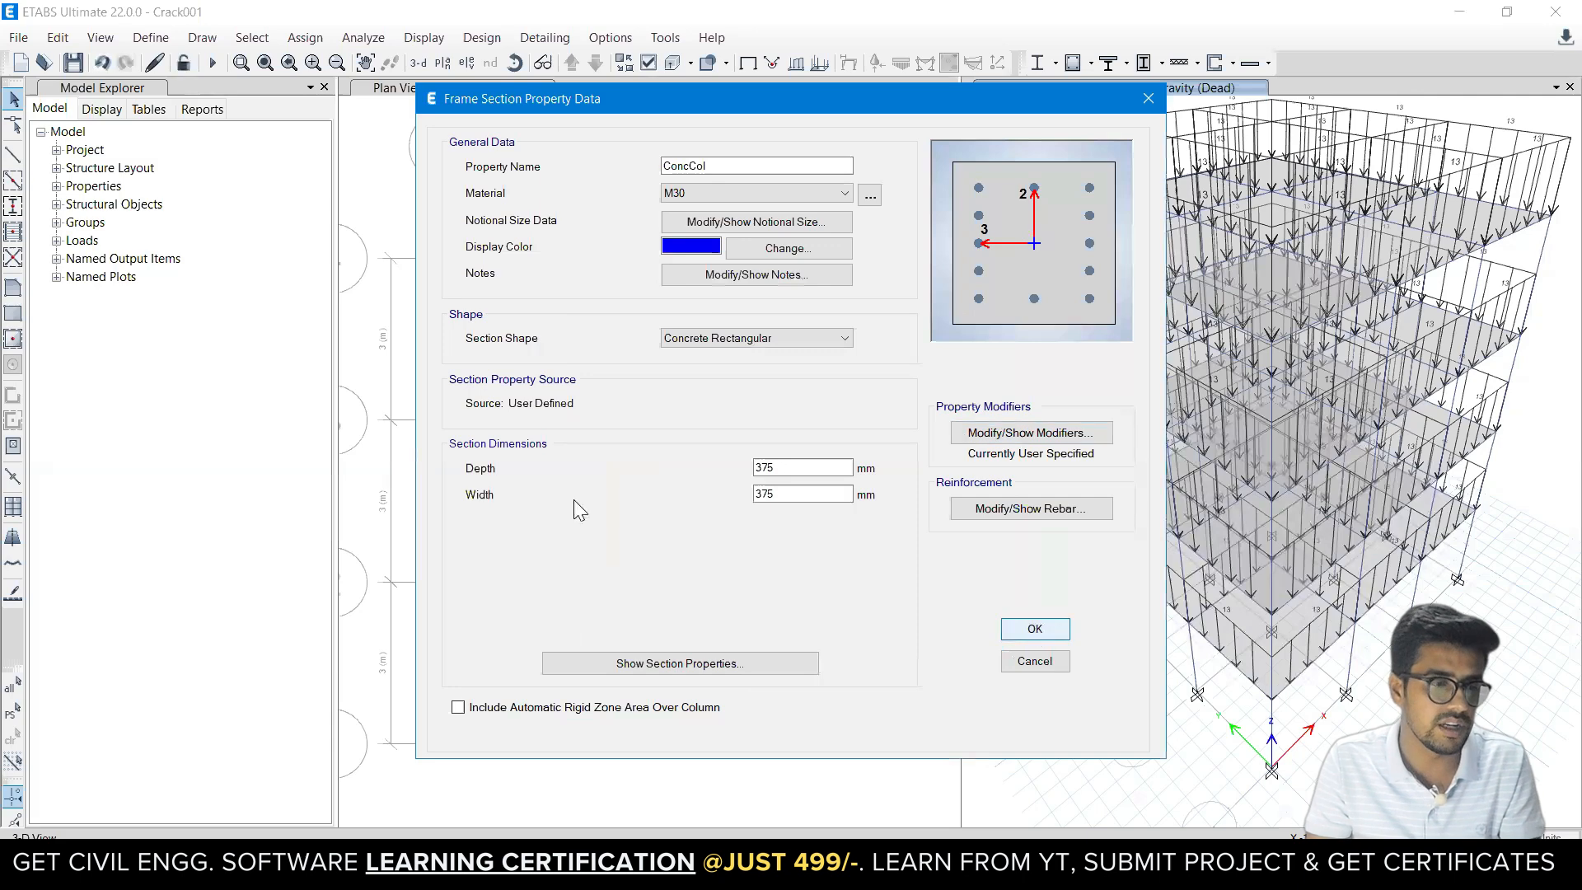
key(Return)
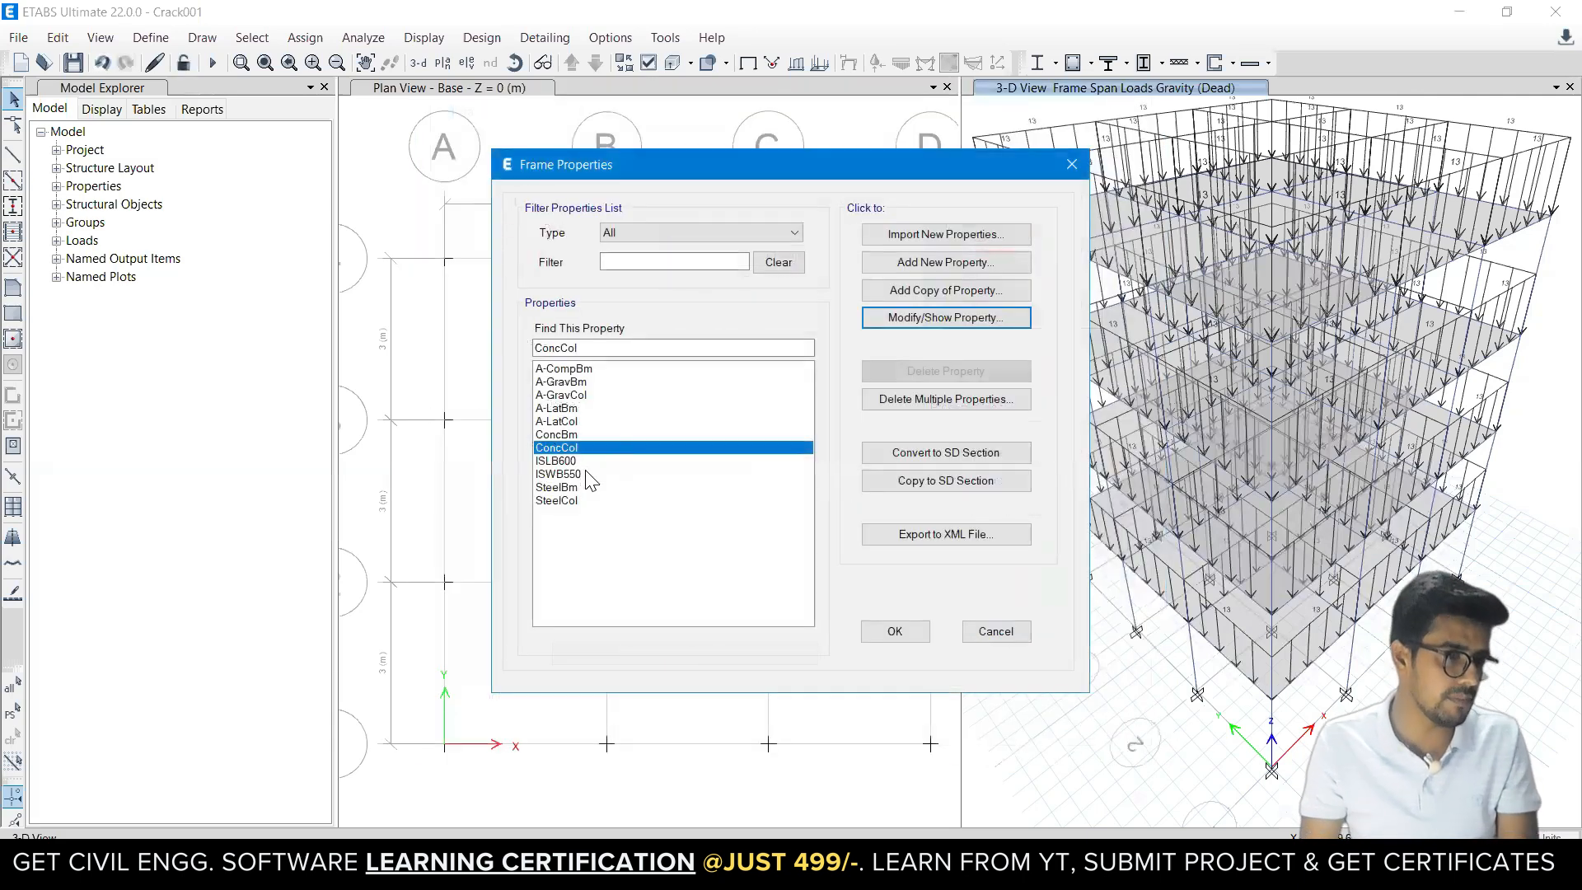
Set the ConcBm section's stiffness modifiers for moment of inertia about the 2 and 3 axes to 0.35 and accept the frame properties.
click(581, 435)
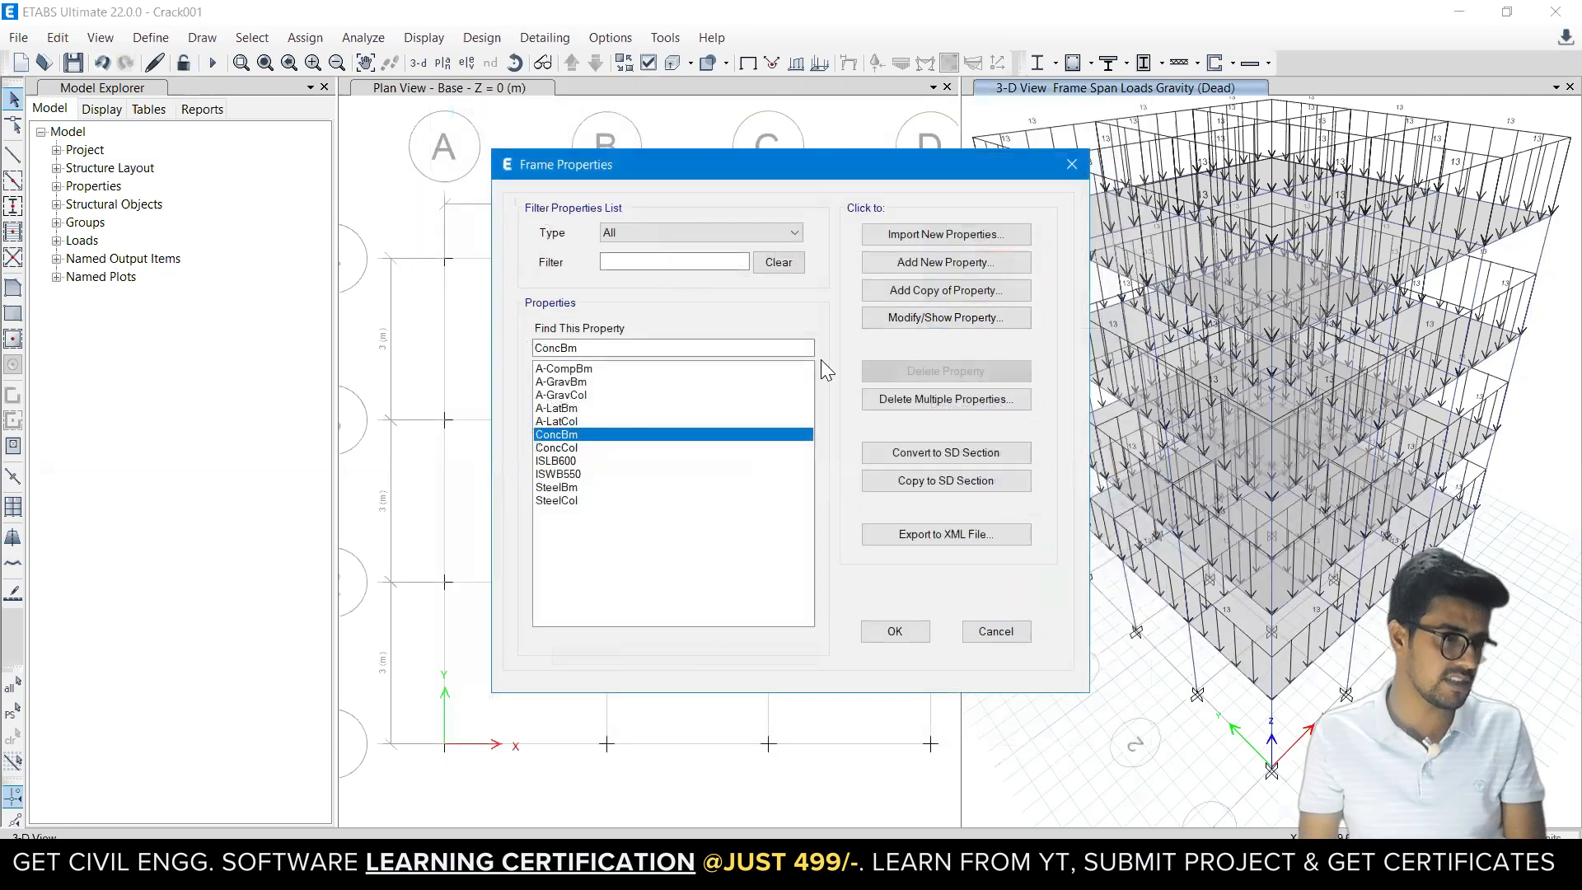
click(878, 321)
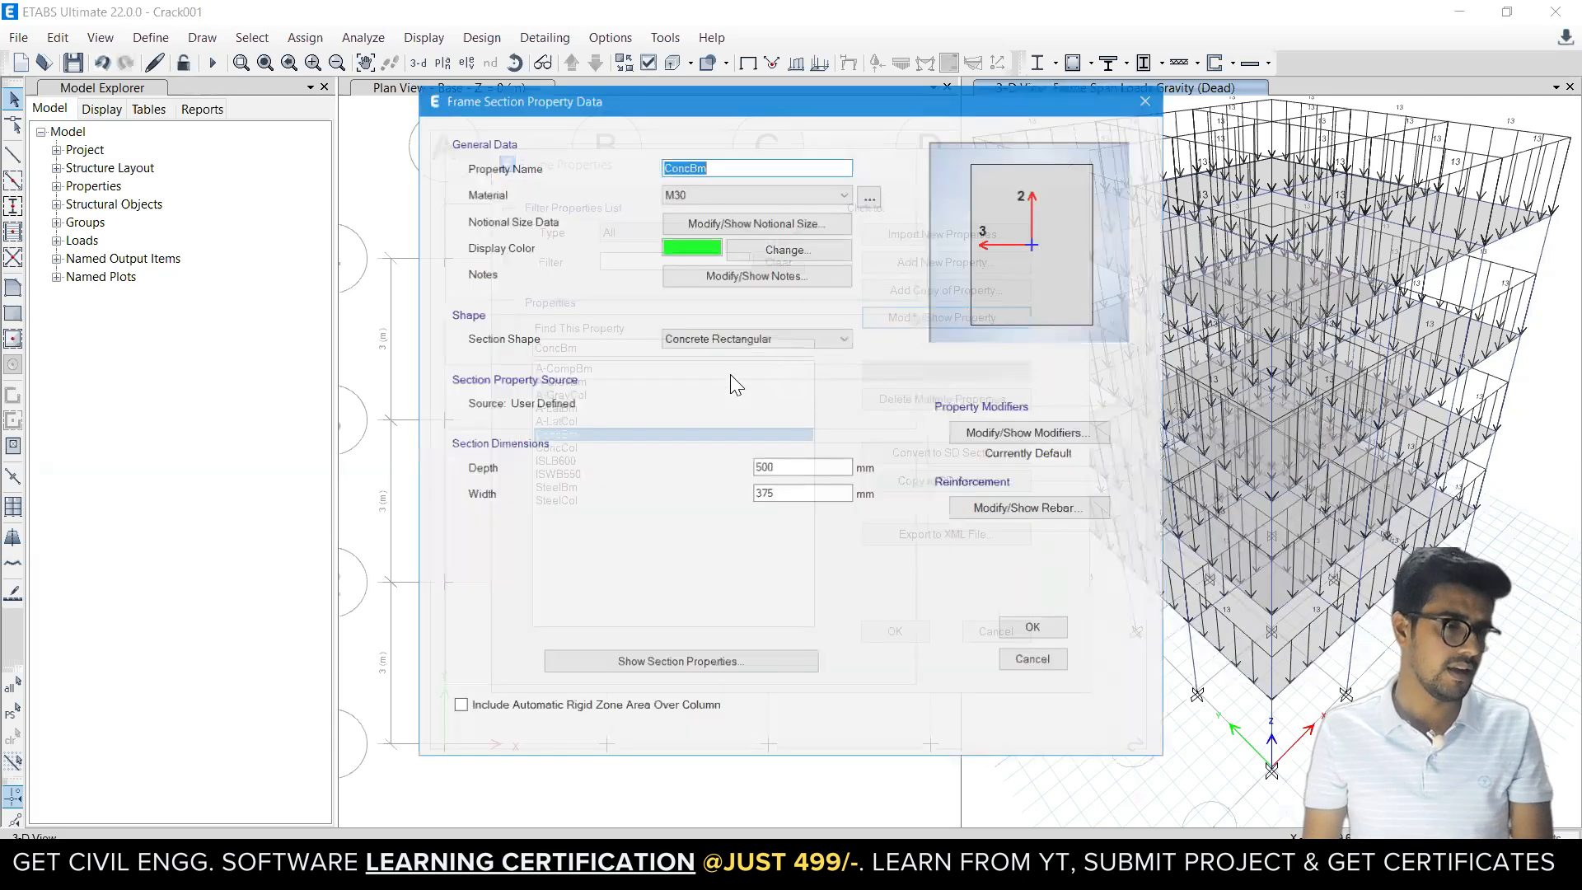
click(1026, 433)
drag(859, 382, 804, 394)
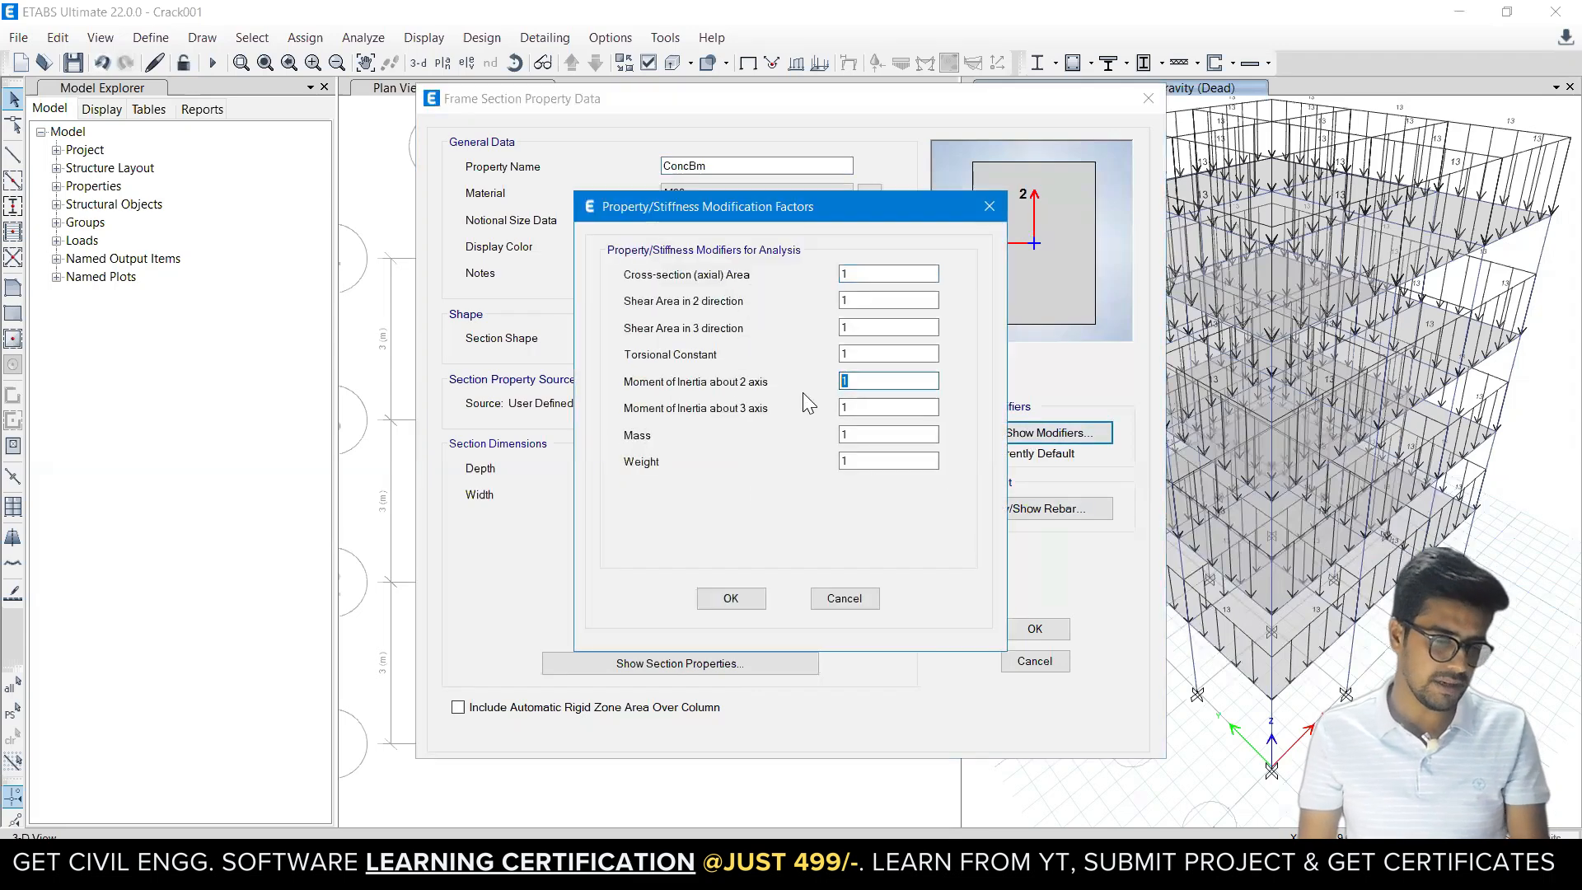
text(.30)
key(Tab)
text(.35)
key(shift+Tab)
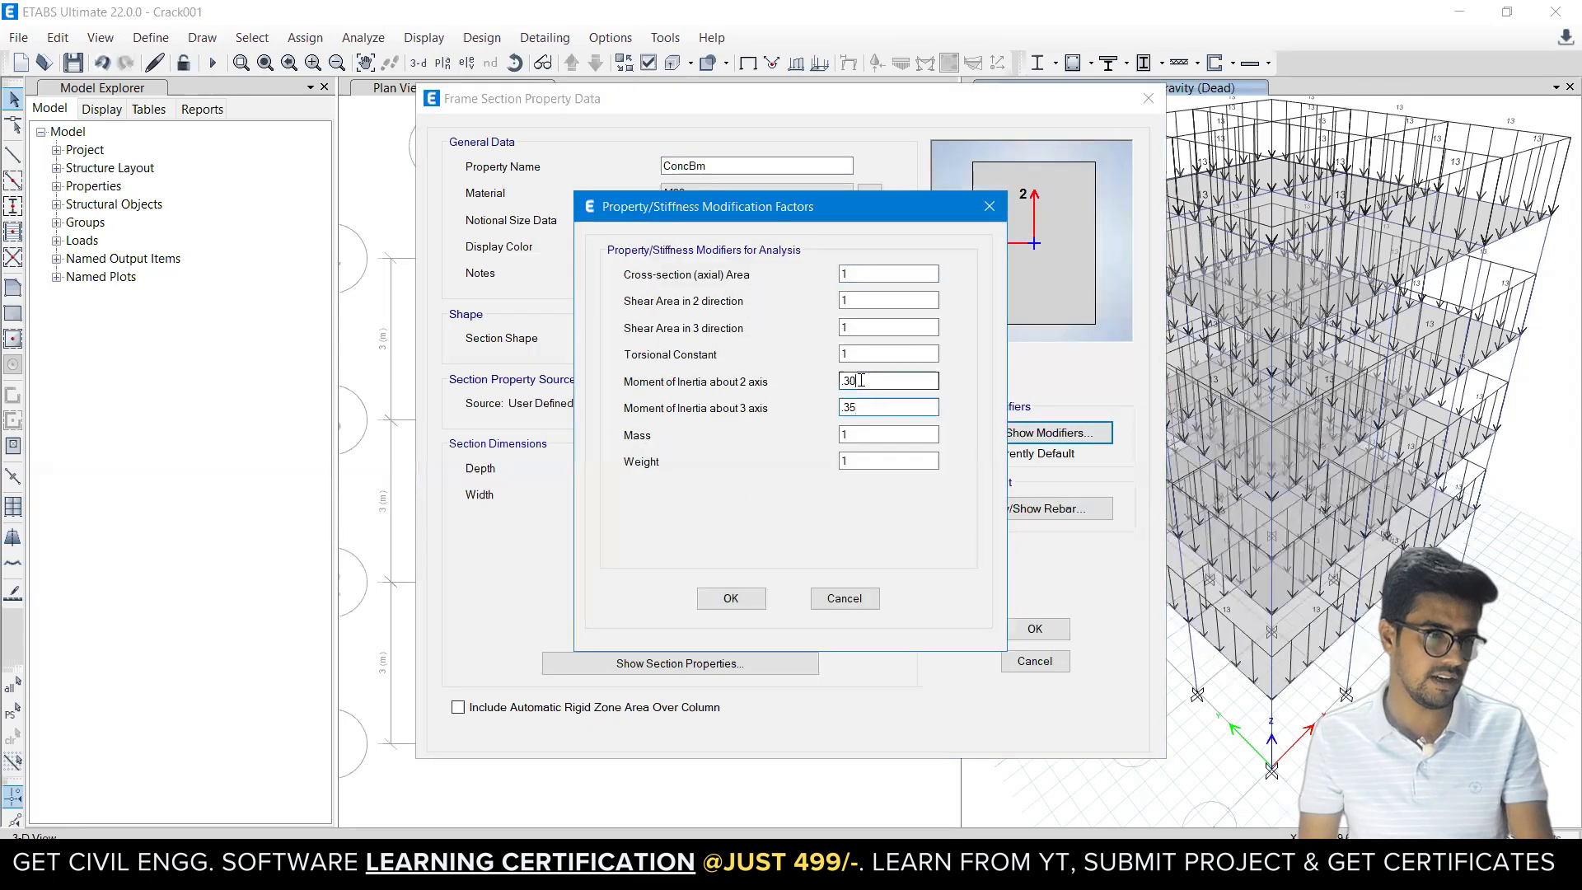
key(BackSpace)
text(.35)
click(732, 599)
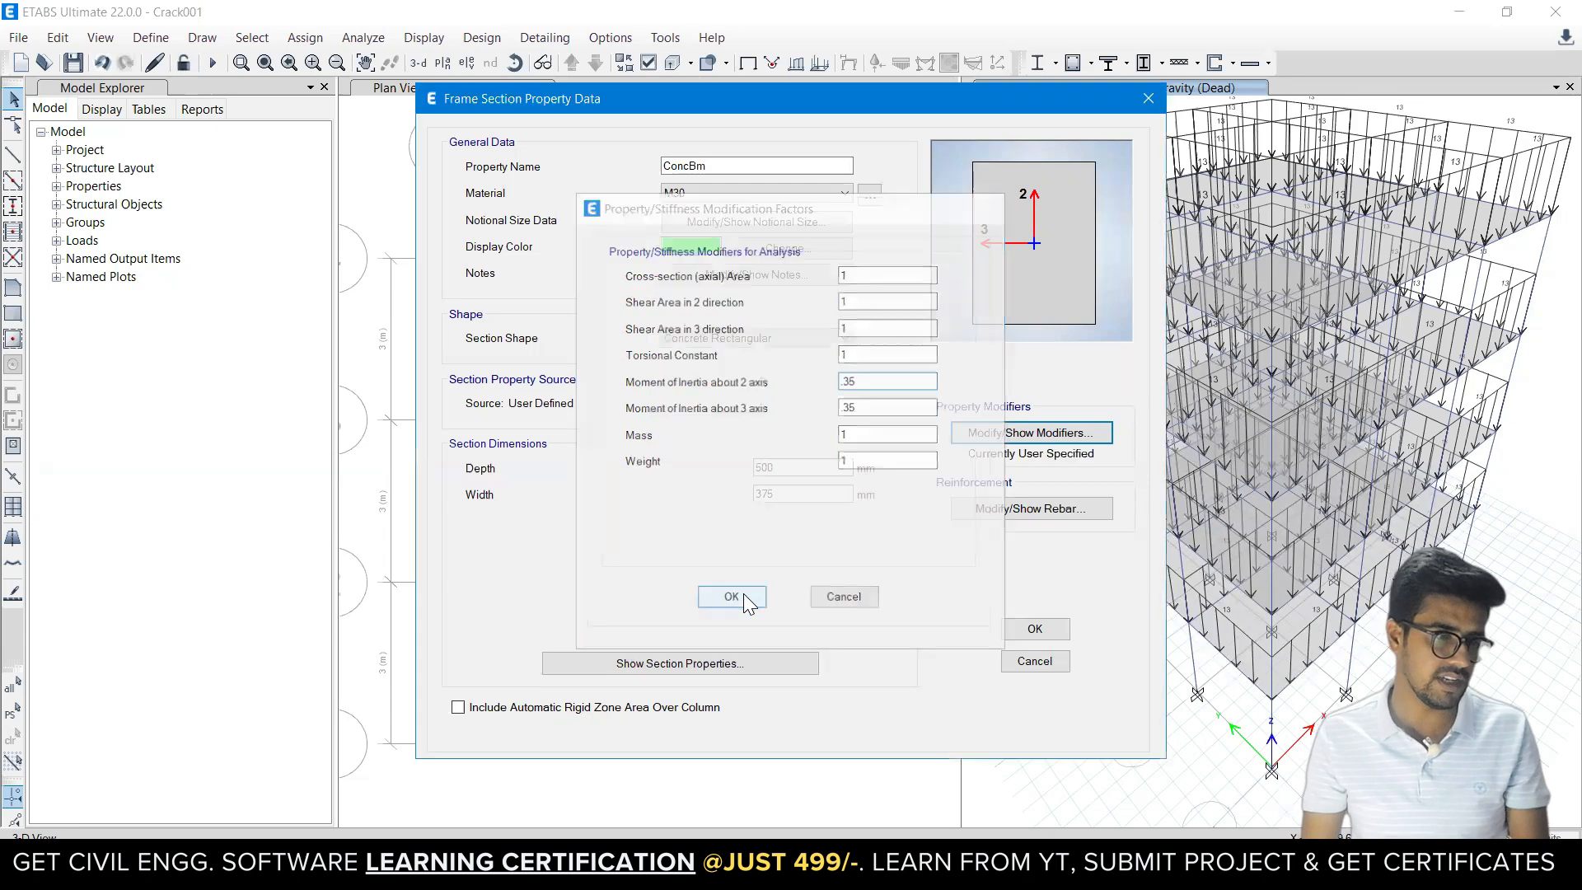
click(1035, 629)
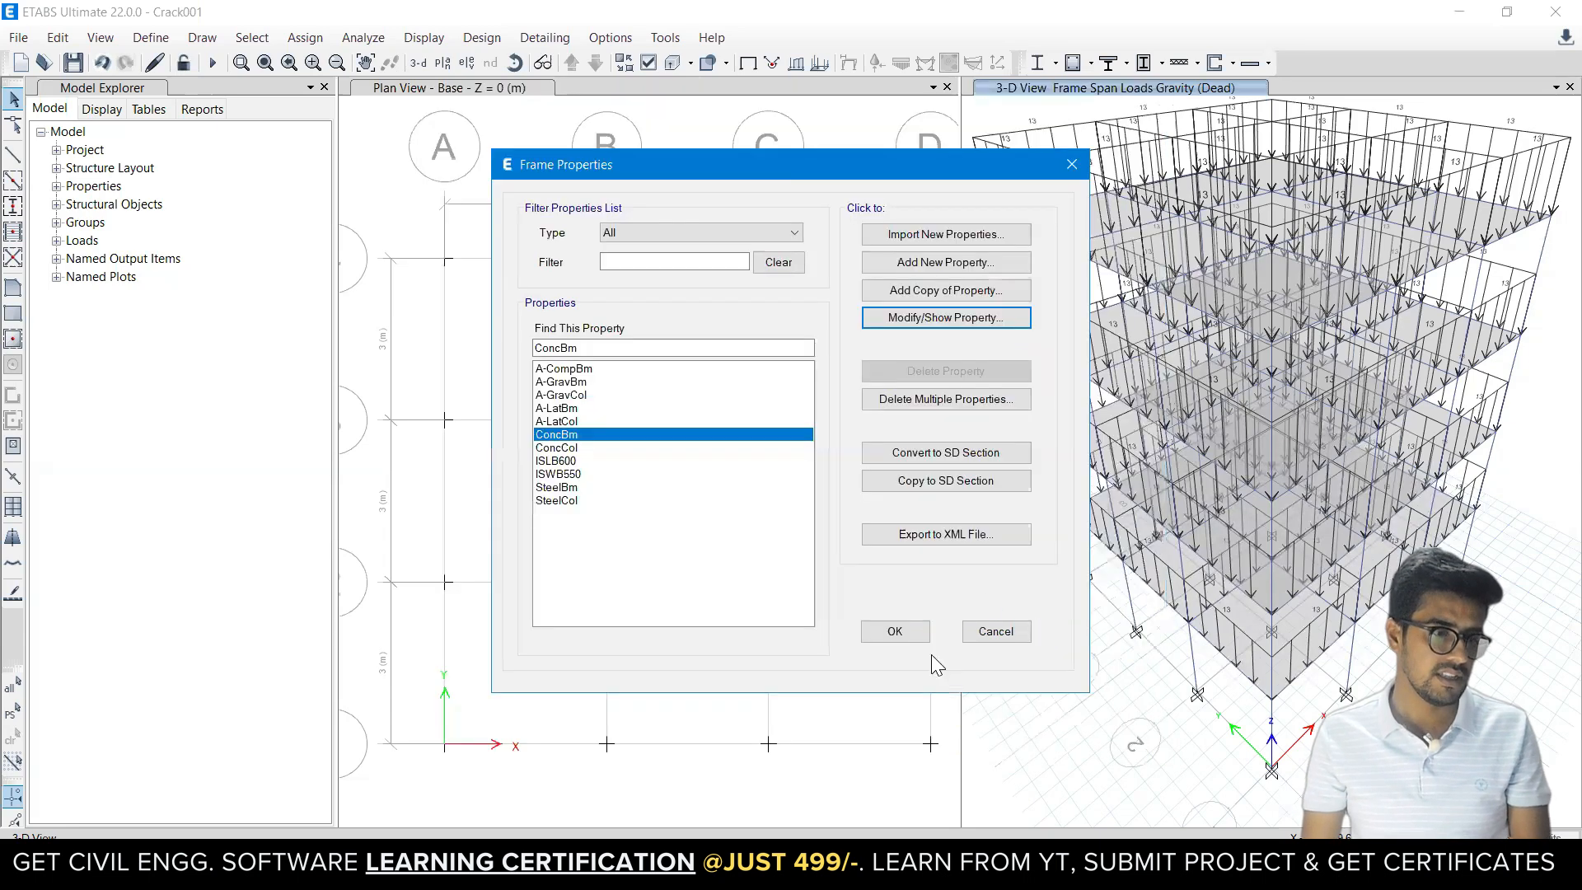
click(898, 633)
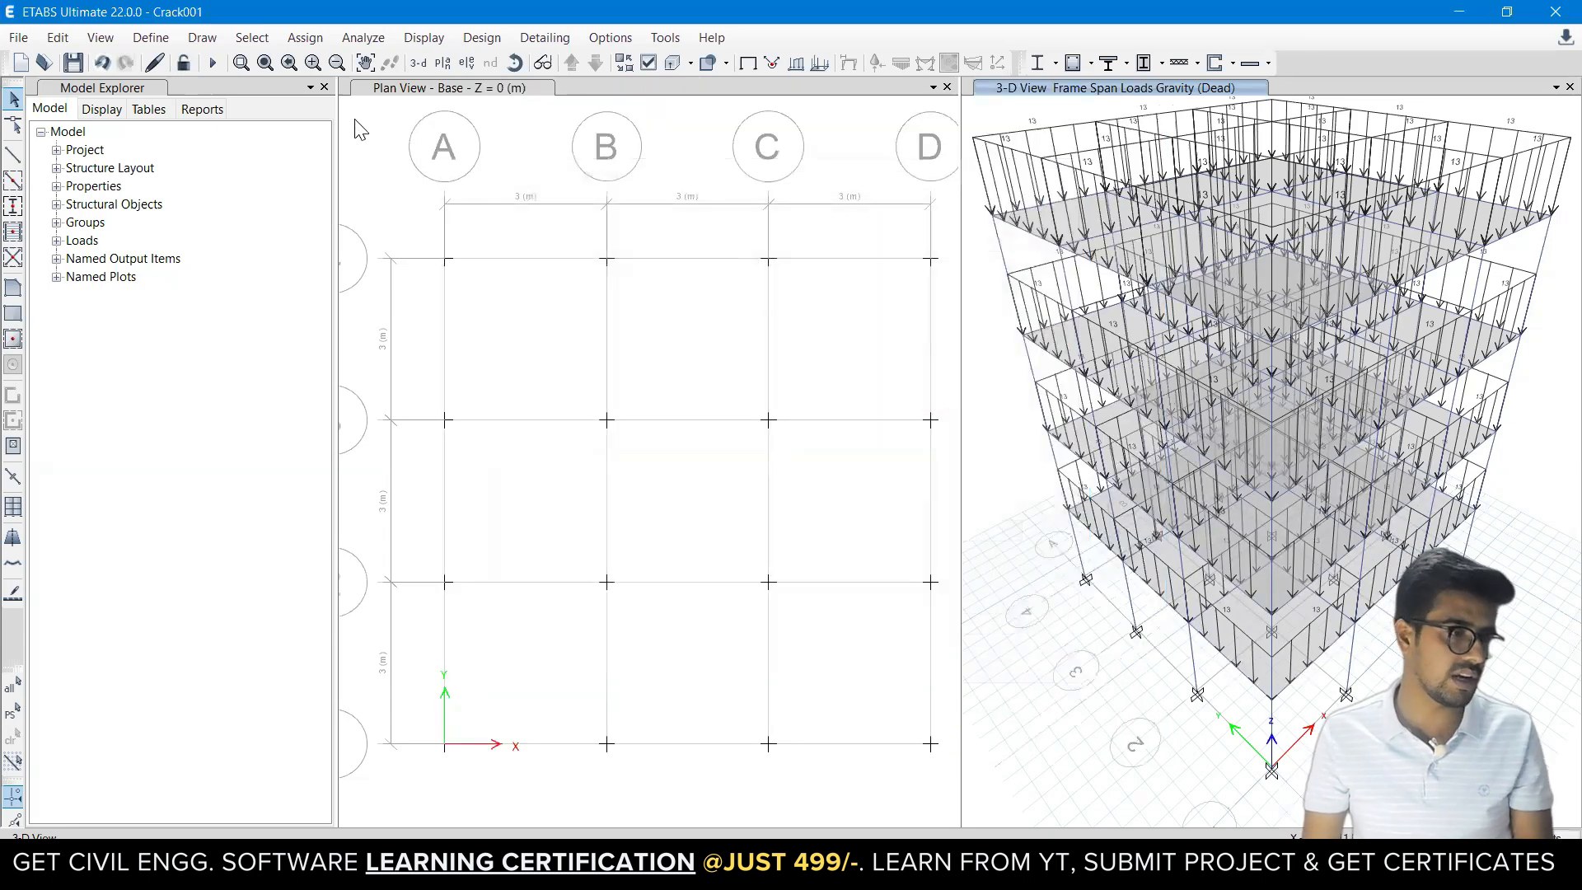
Open the reinforcement options for cracking analysis and consult the ACI 318 guidance on minimum reinforcing ratios.
click(363, 38)
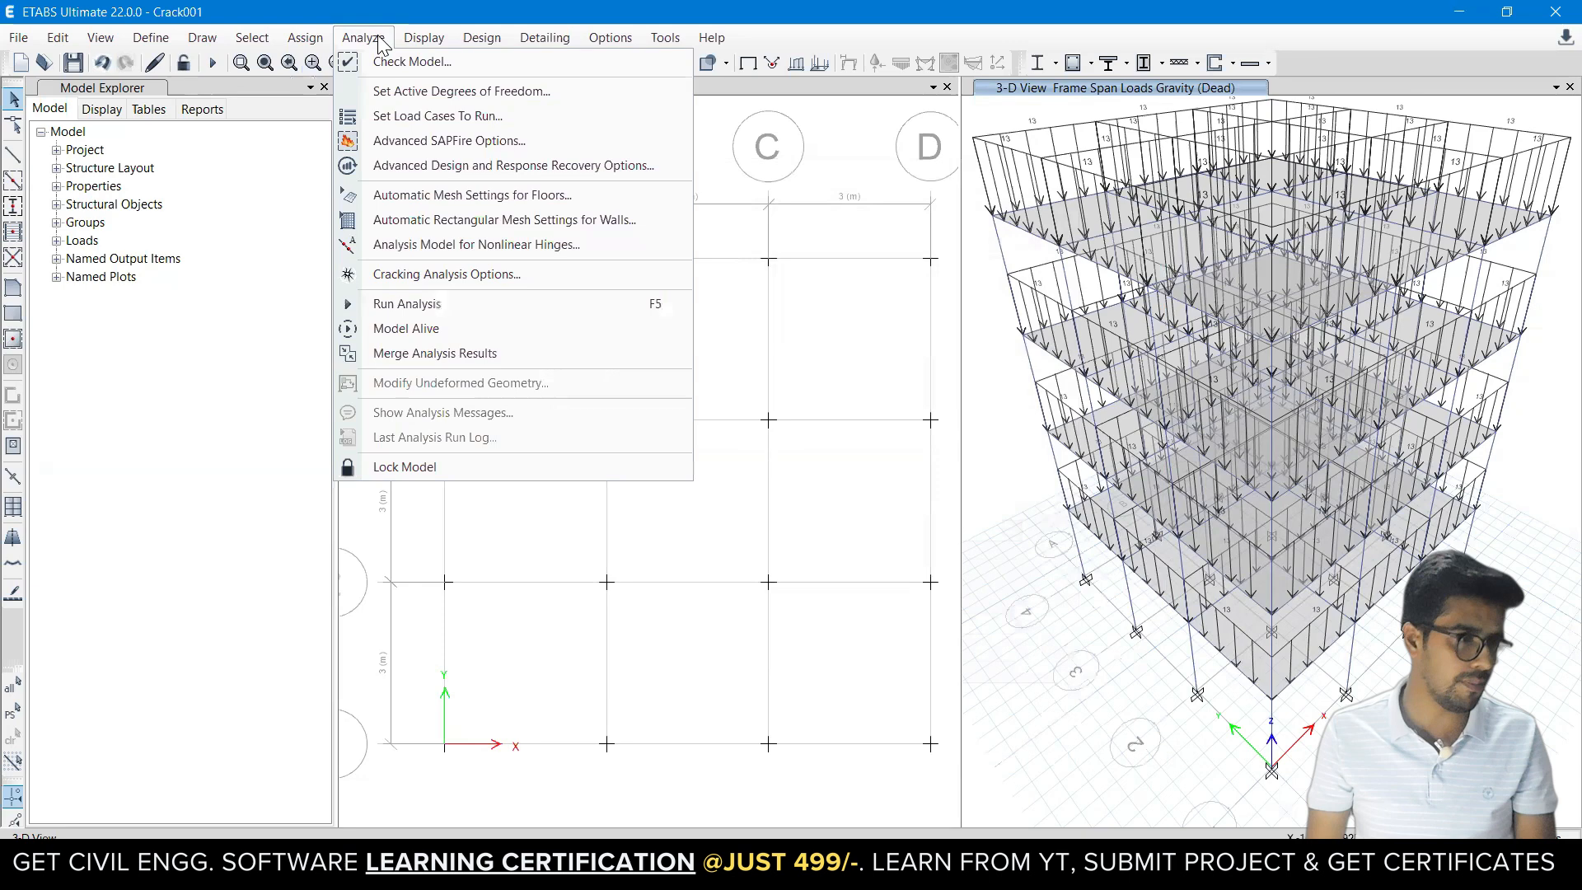
click(410, 277)
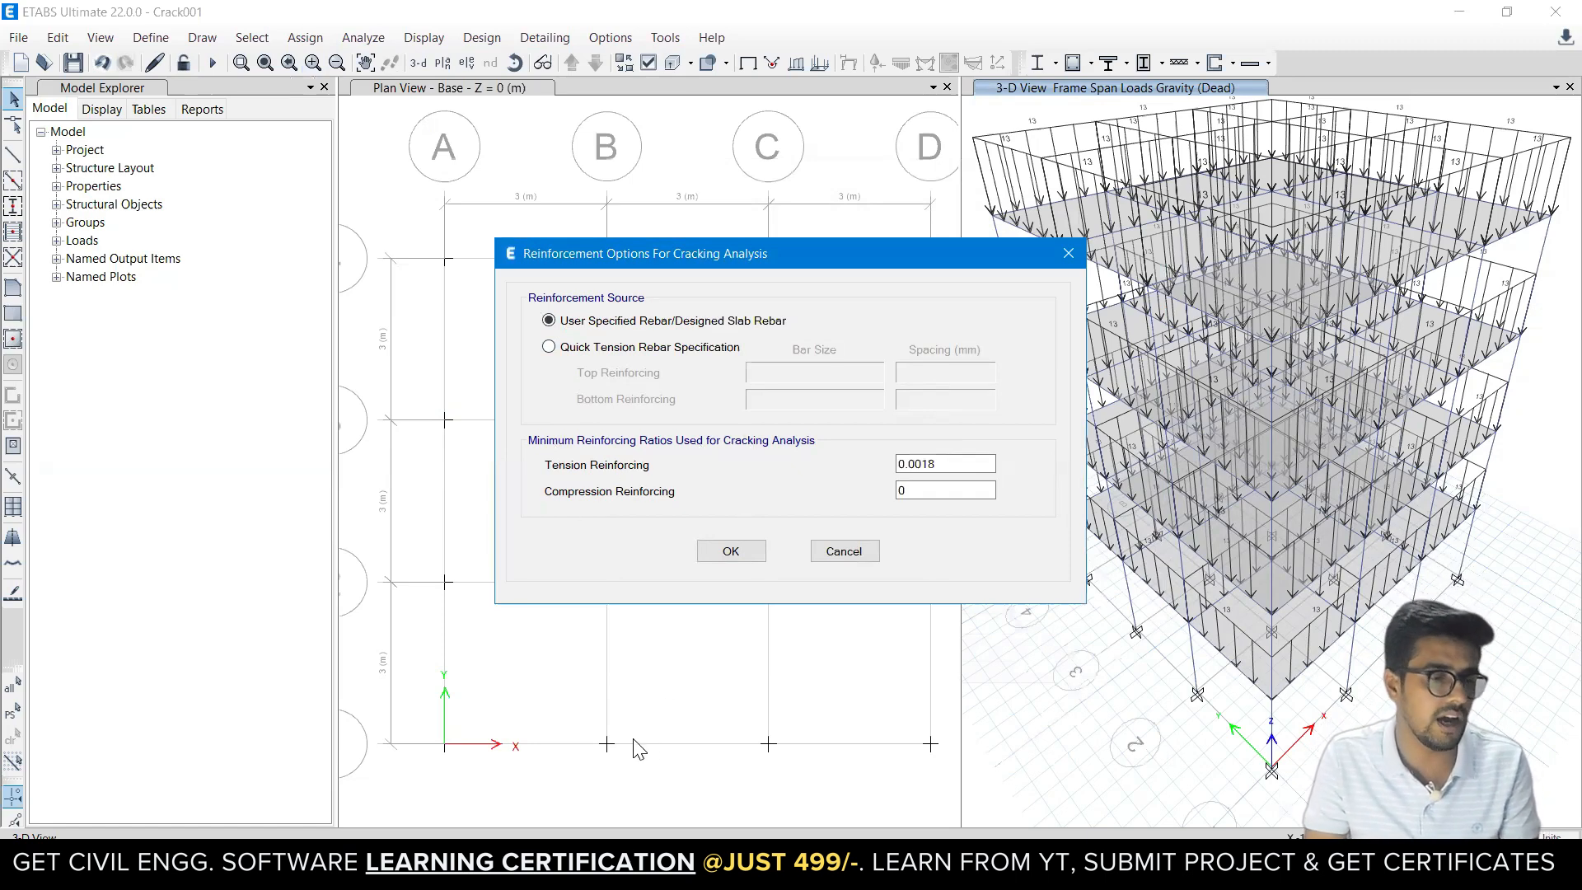
click(587, 869)
click(661, 775)
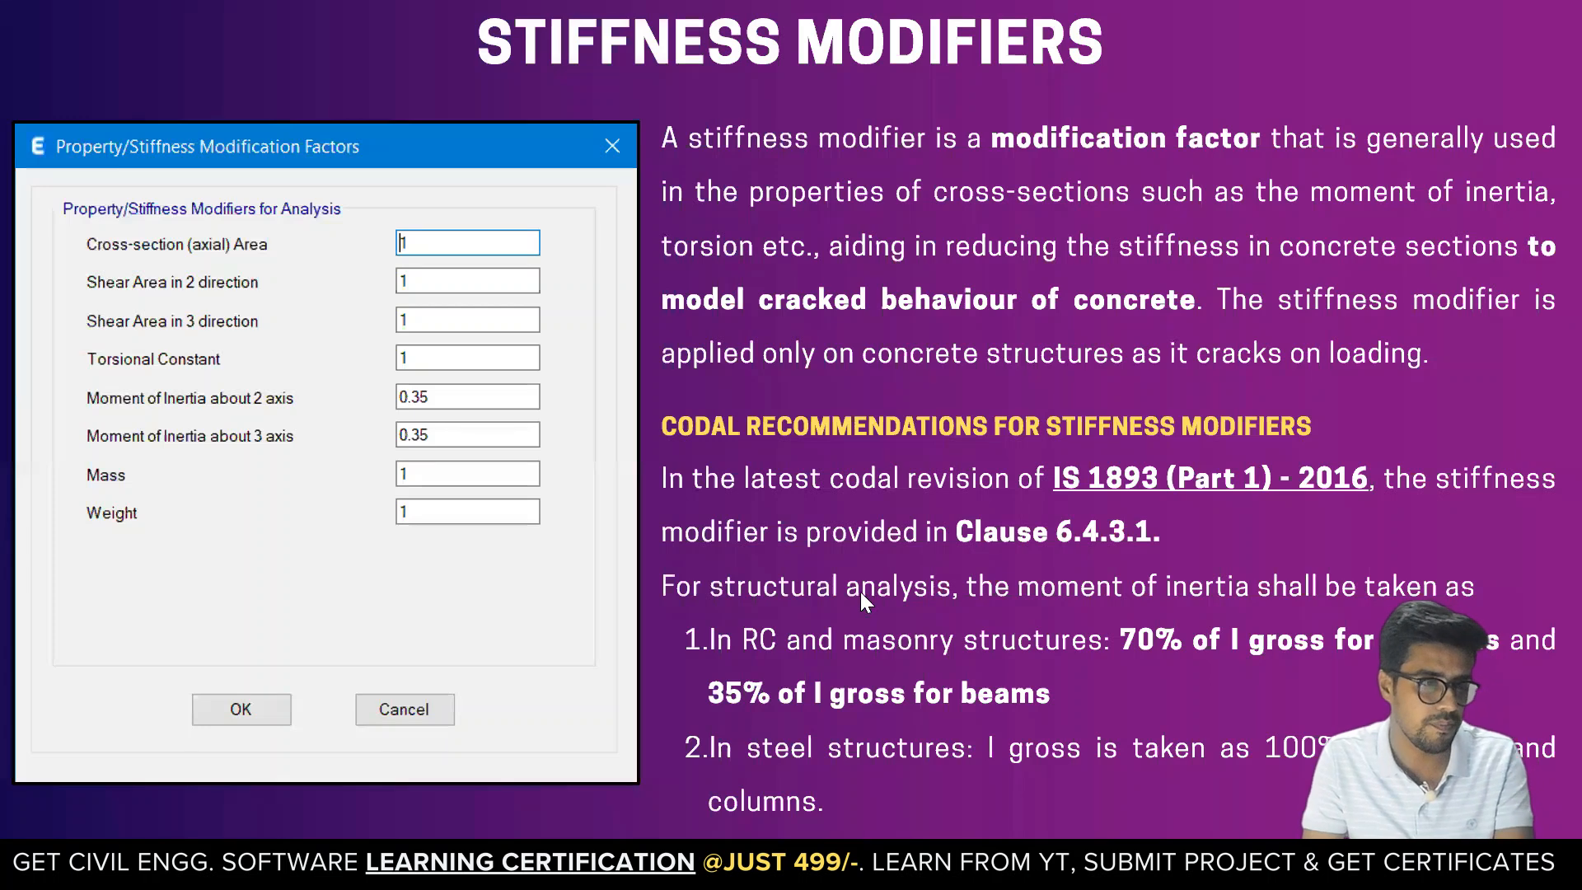
click(860, 579)
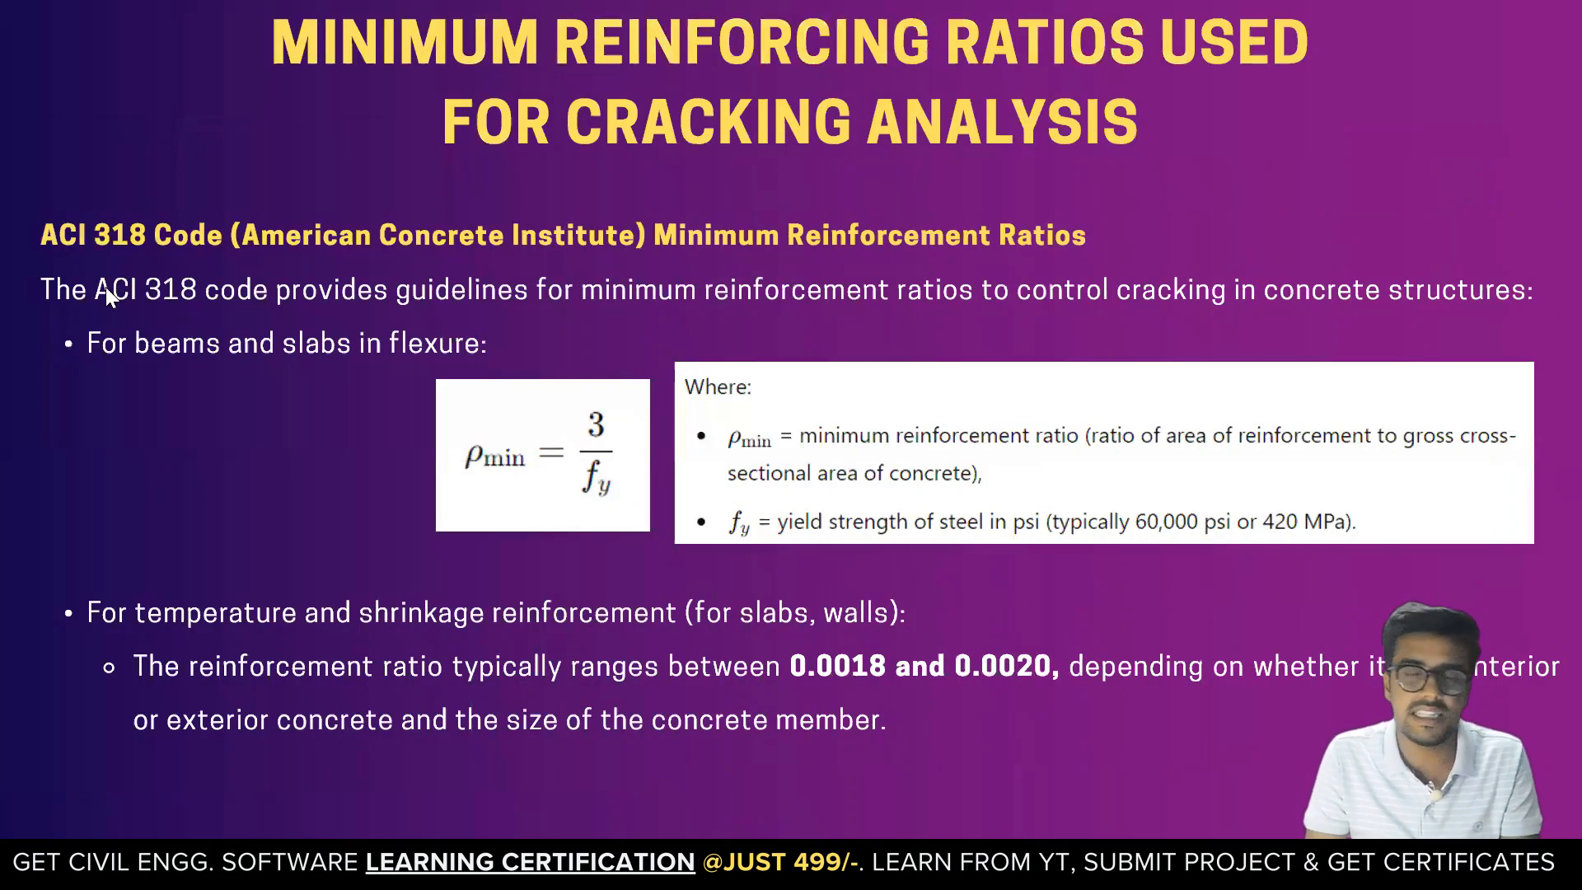
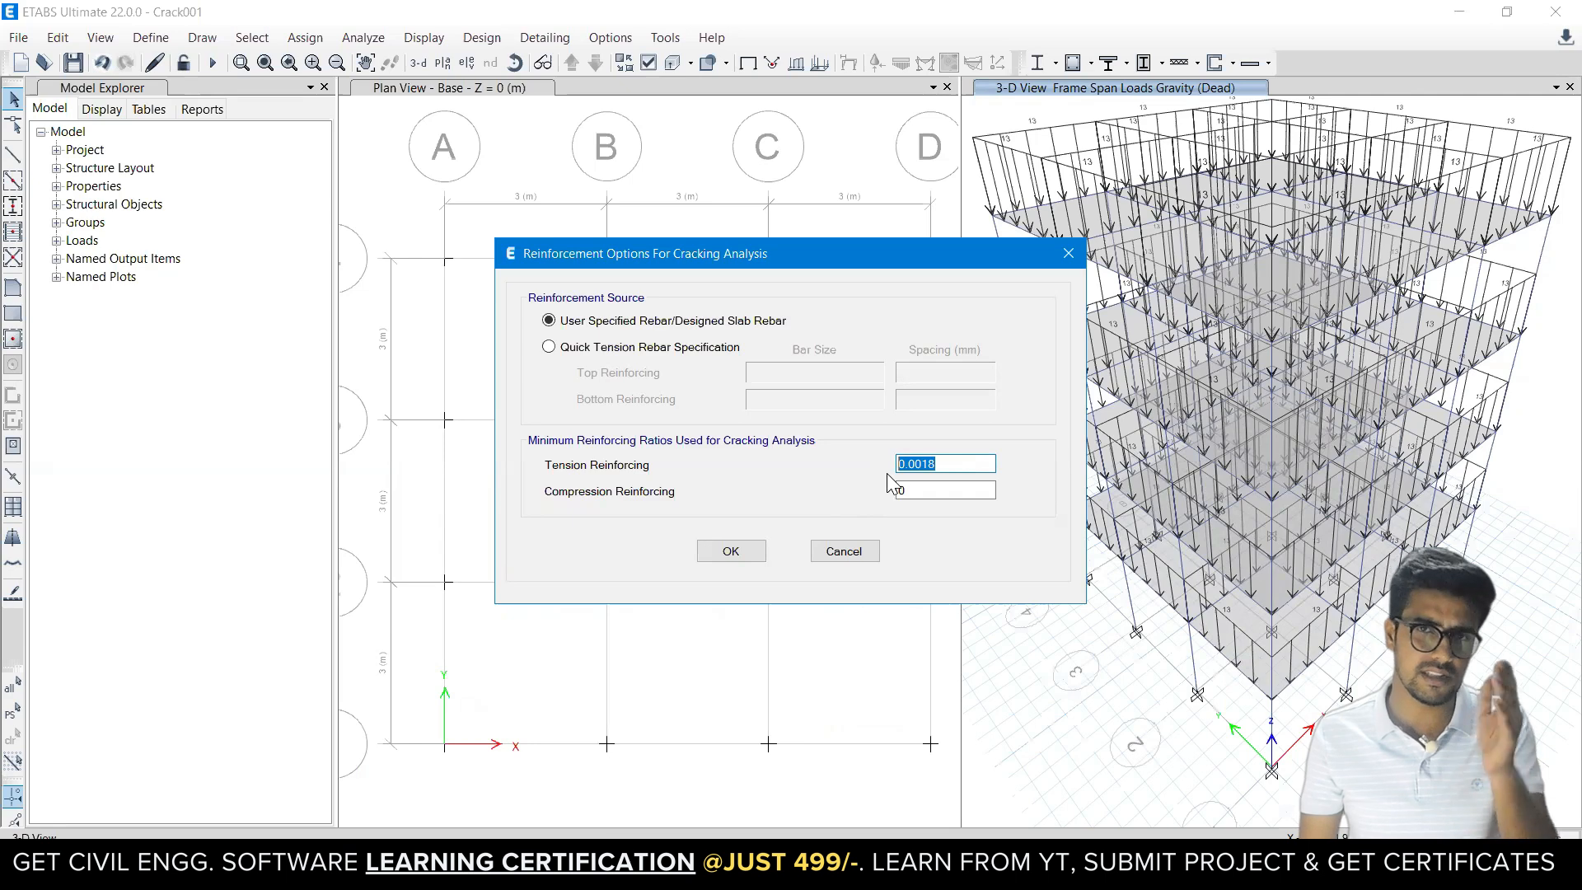
Accept user-specified/designed slab rebar for cracking analysis with minimum reinforcing ratios of 0.0018 in tension and 0 in compression.
key(Tab)
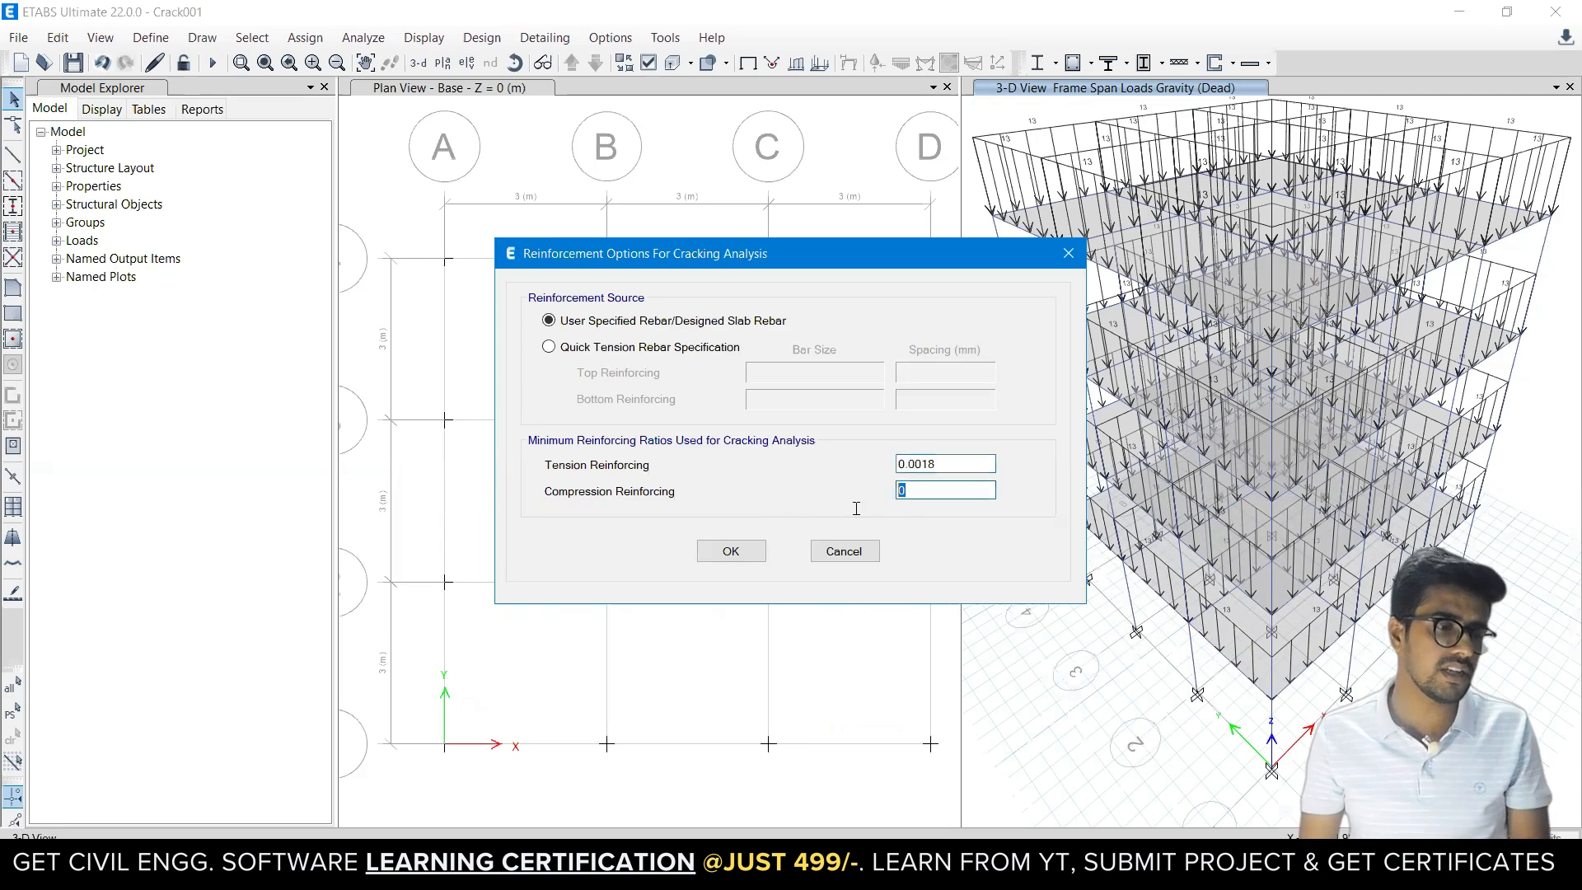
text(0.00)
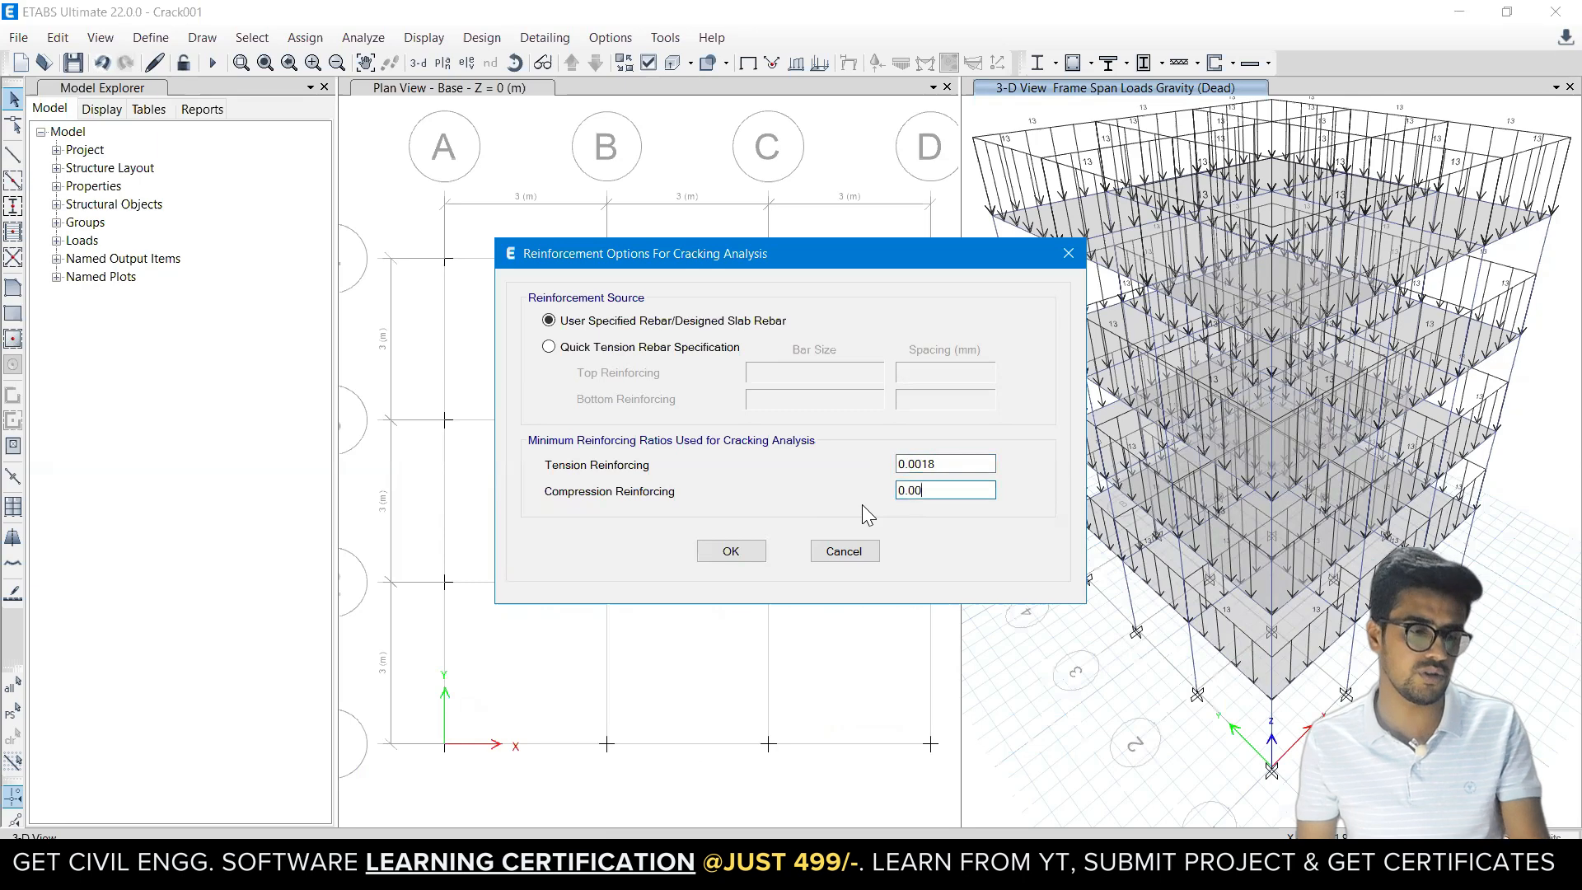
key(BackSpace)
key(BackSpace)
key(BackSpace)
click(729, 550)
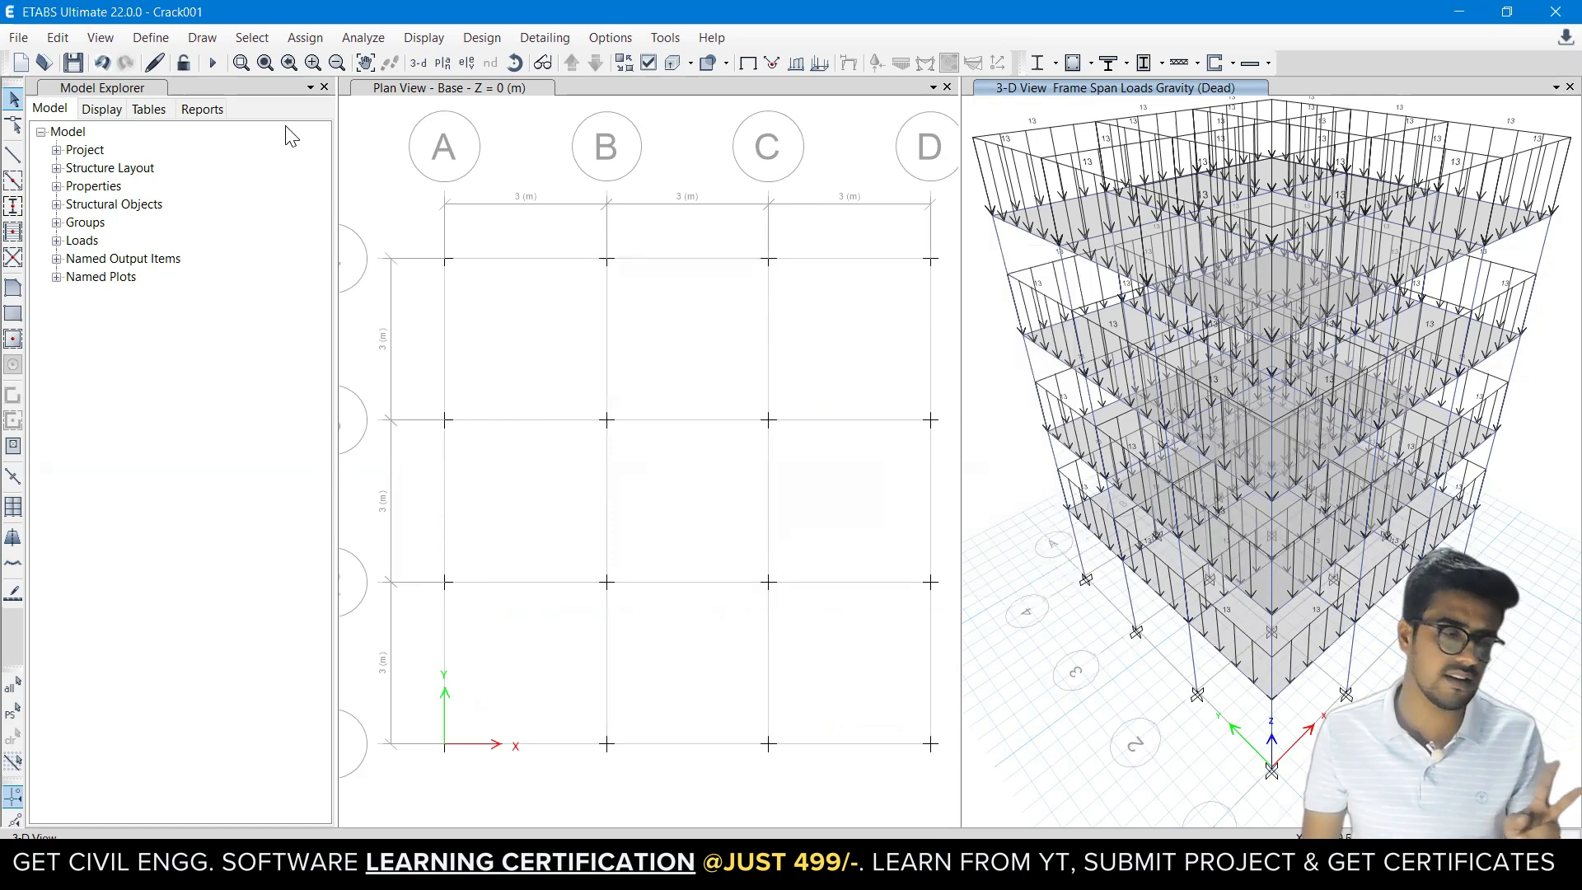
Run the structural analysis, saving the model as Crack001.
click(363, 38)
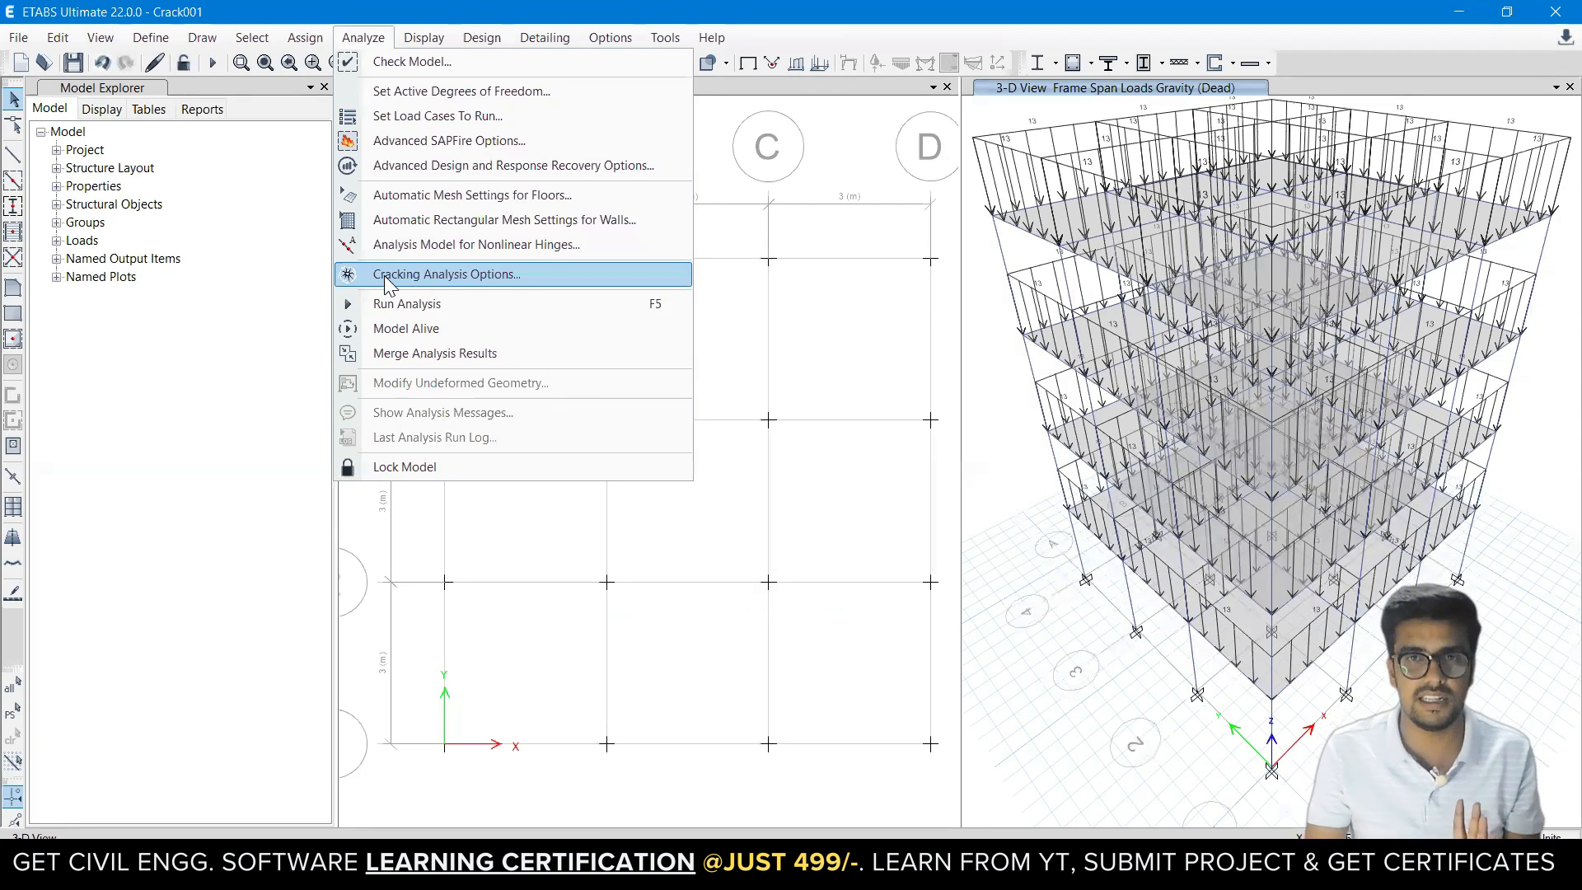
click(364, 38)
click(363, 38)
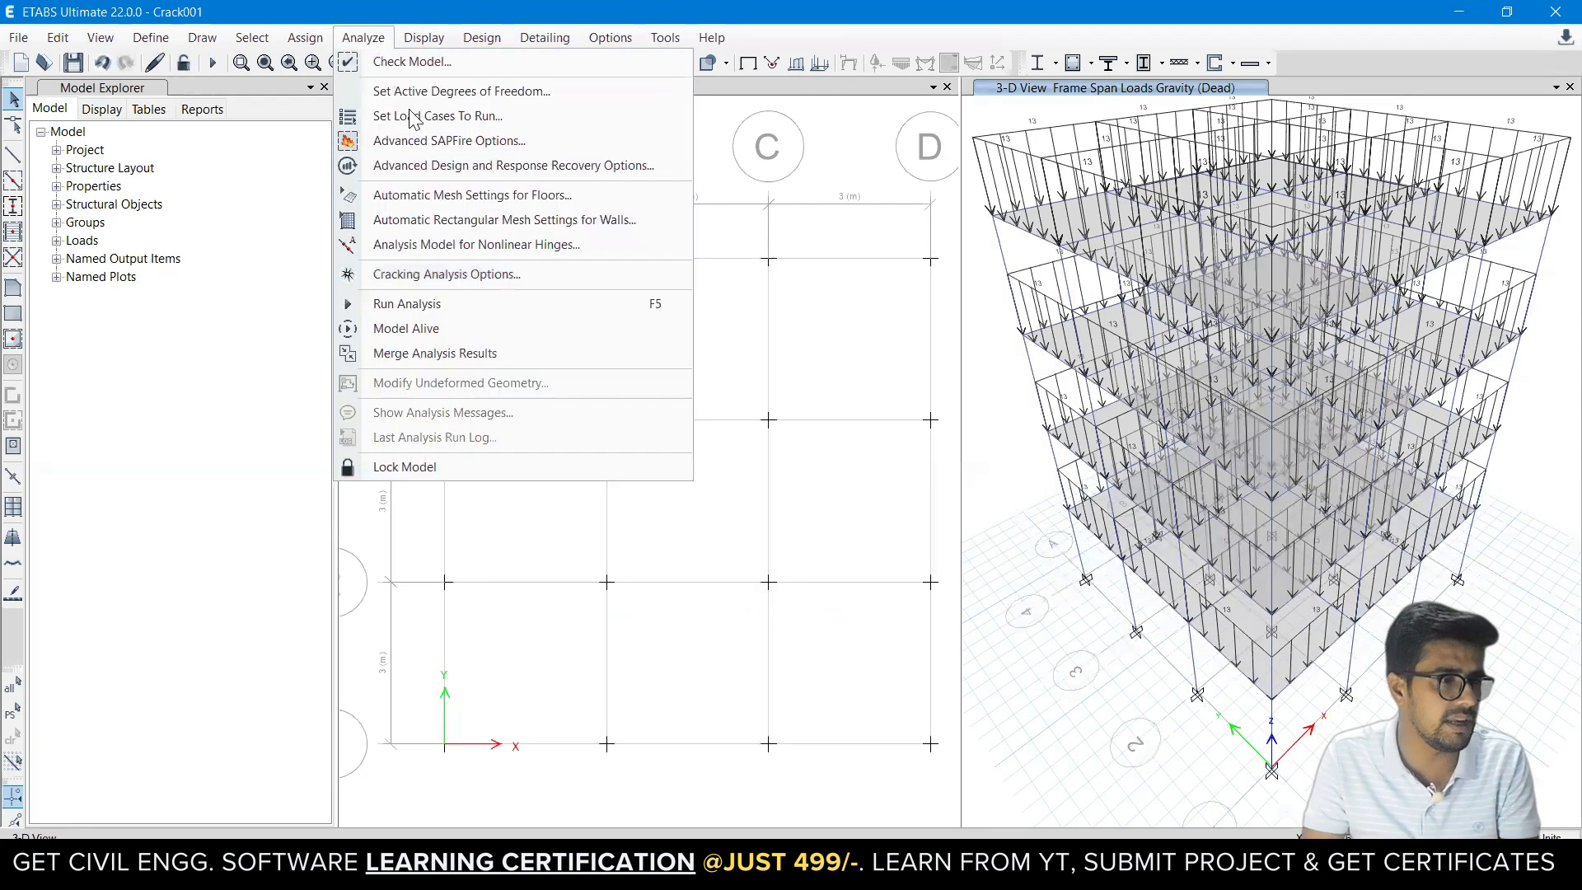
click(440, 301)
key(Return)
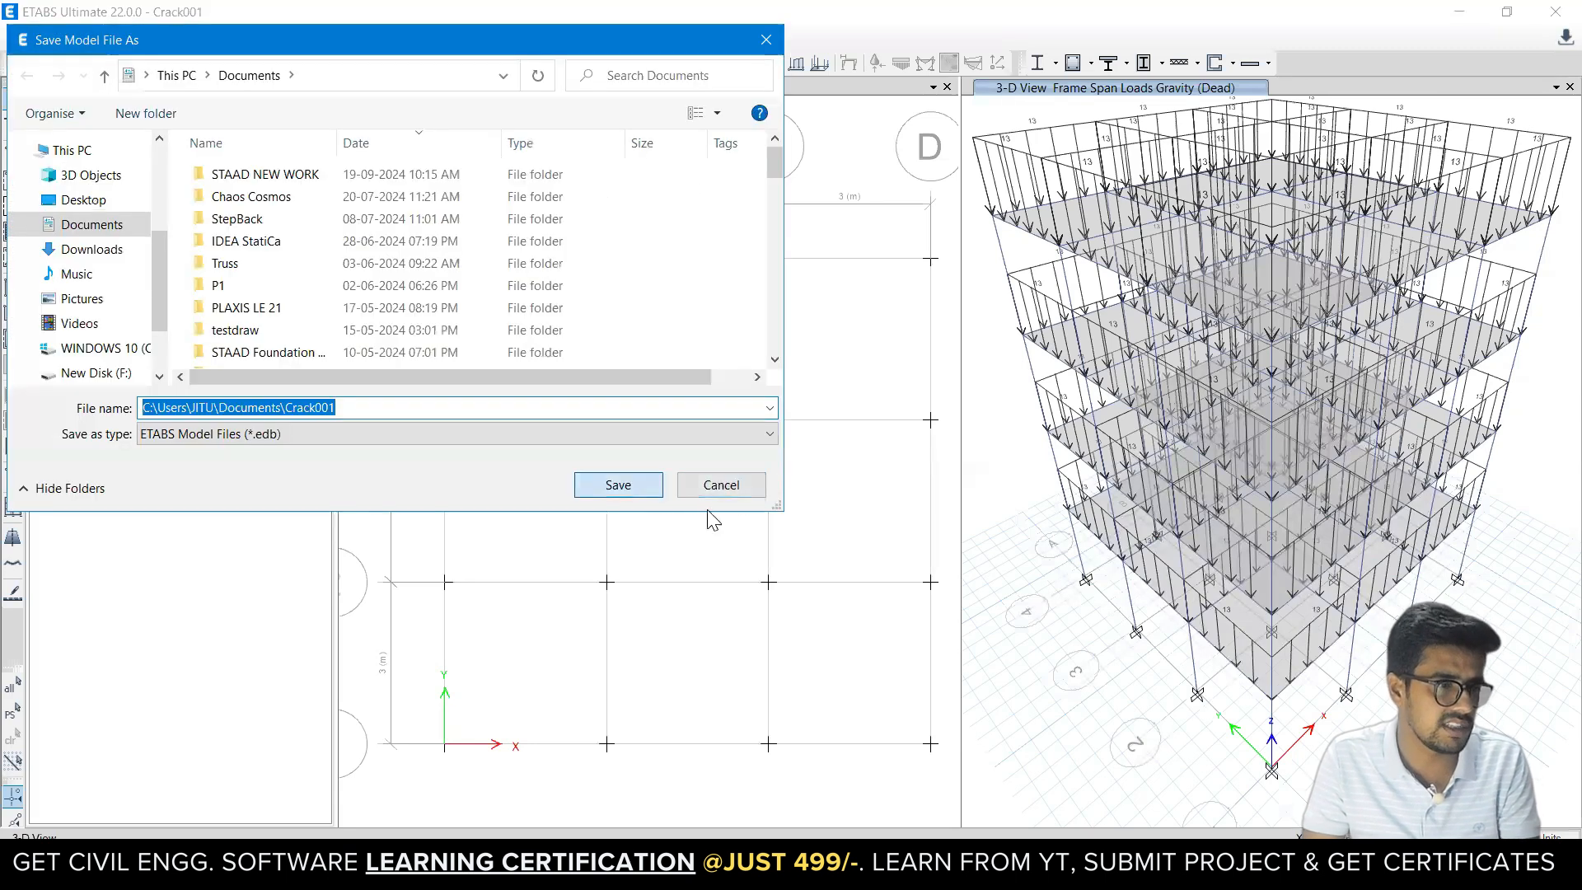
key(Return)
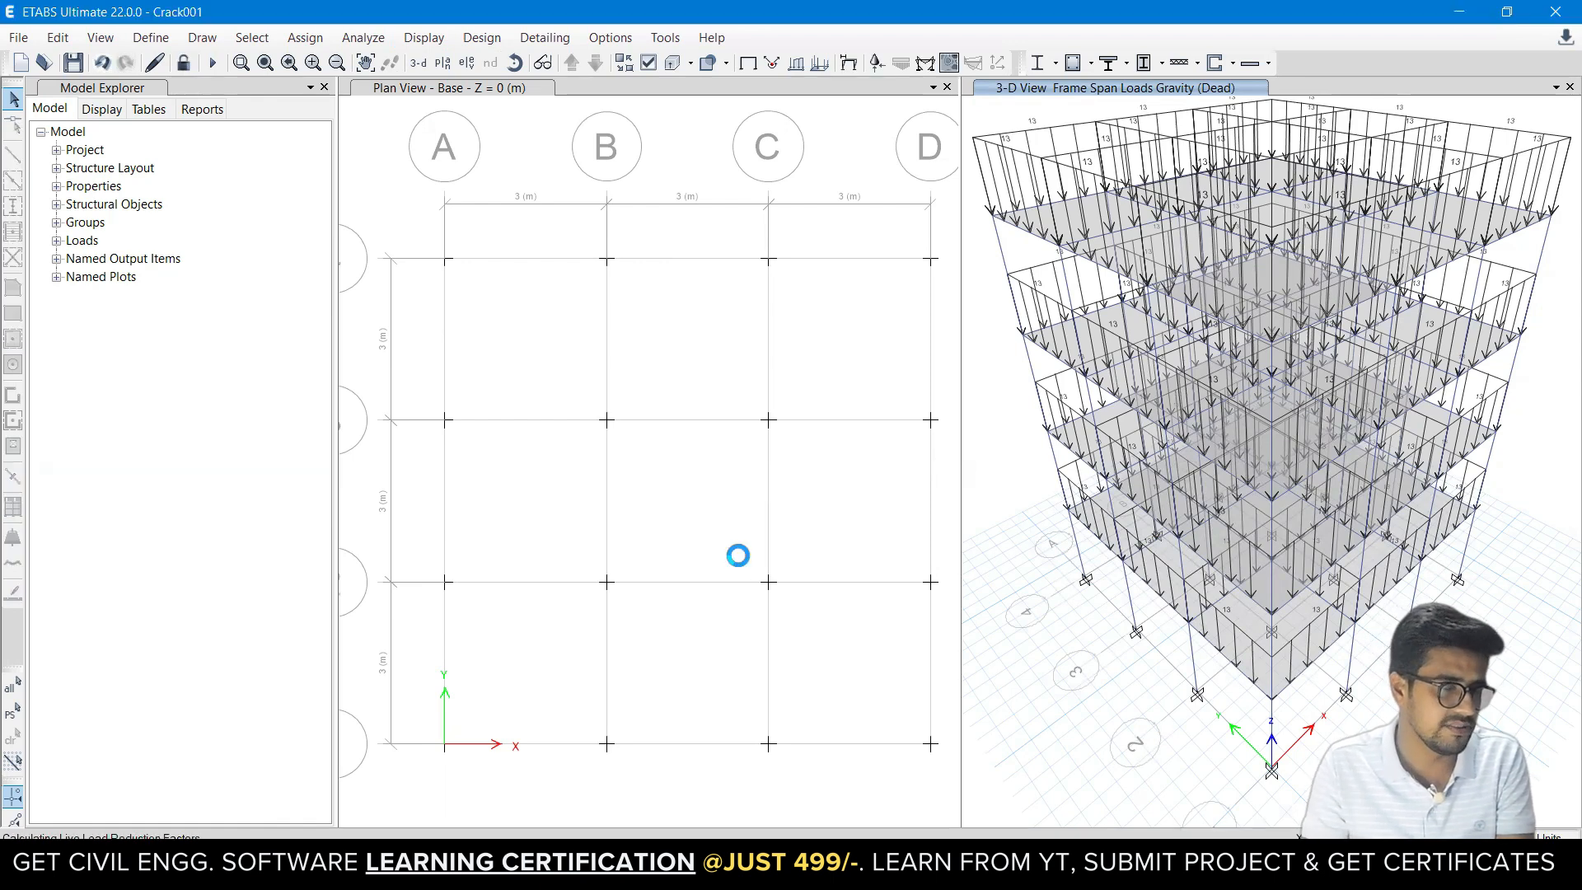
Run the concrete frame design check on the analysed building.
click(482, 38)
mouse_move(565, 97)
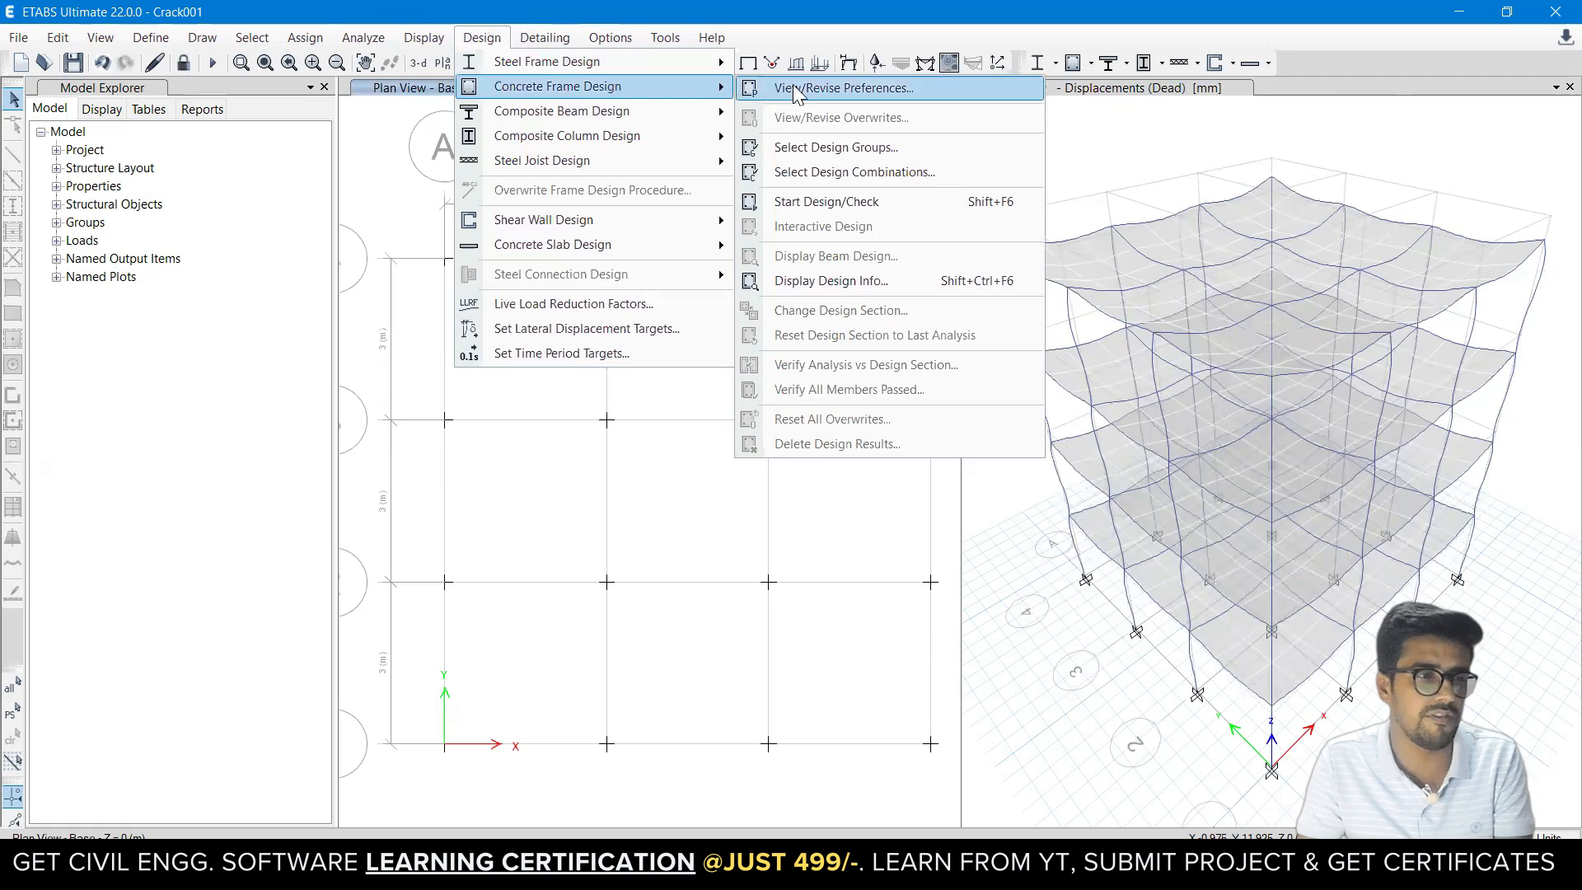
click(856, 195)
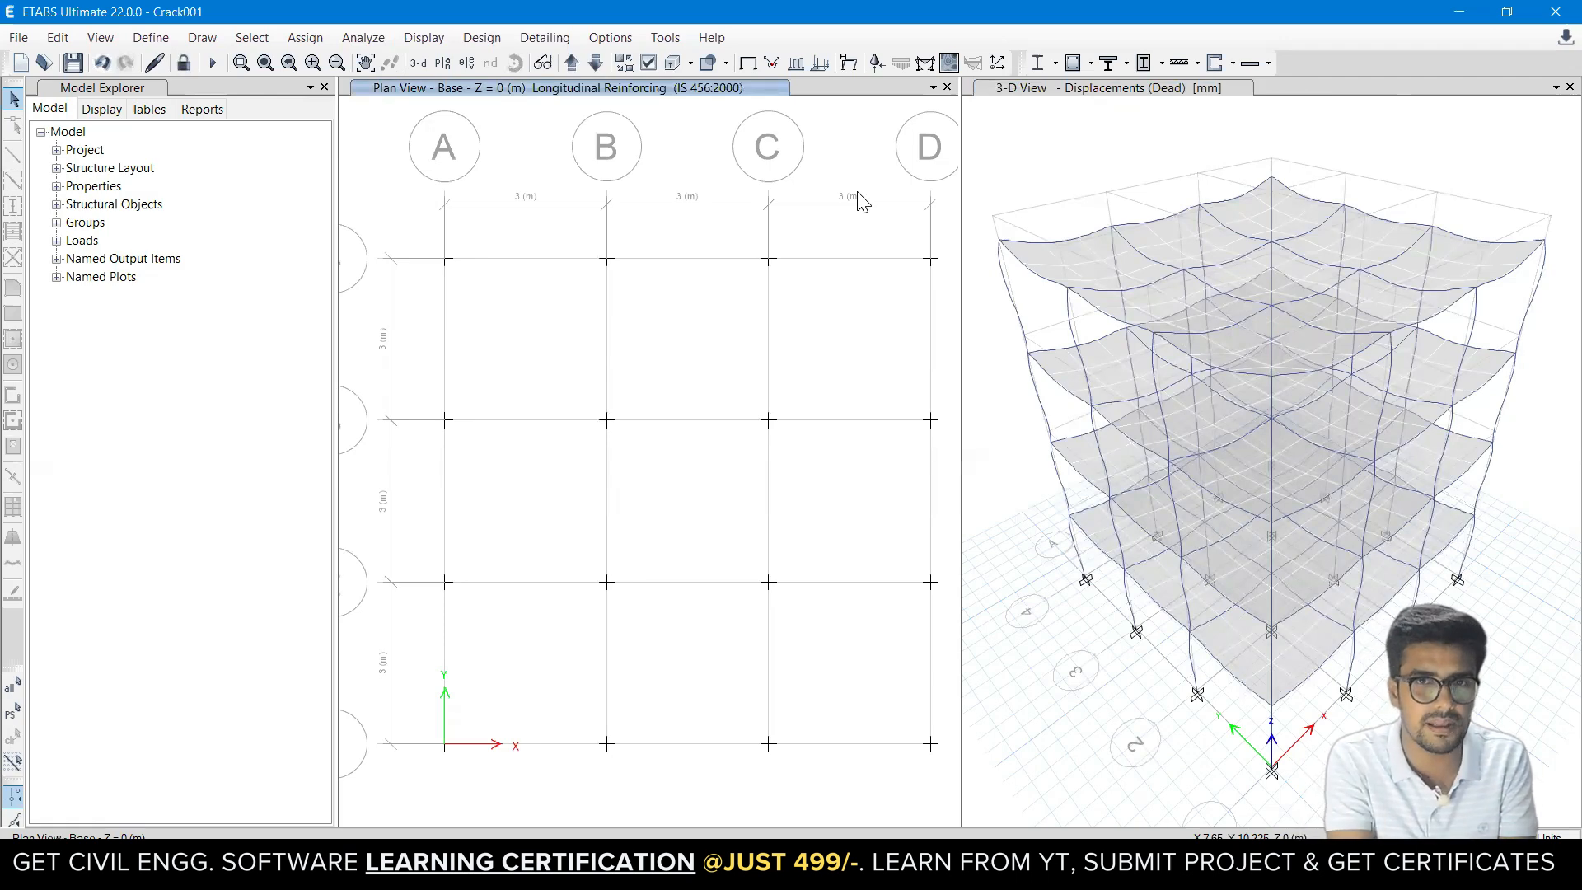
Rerun the concrete frame design check for the 3-D view and verify whether all concrete frame members pass.
click(478, 38)
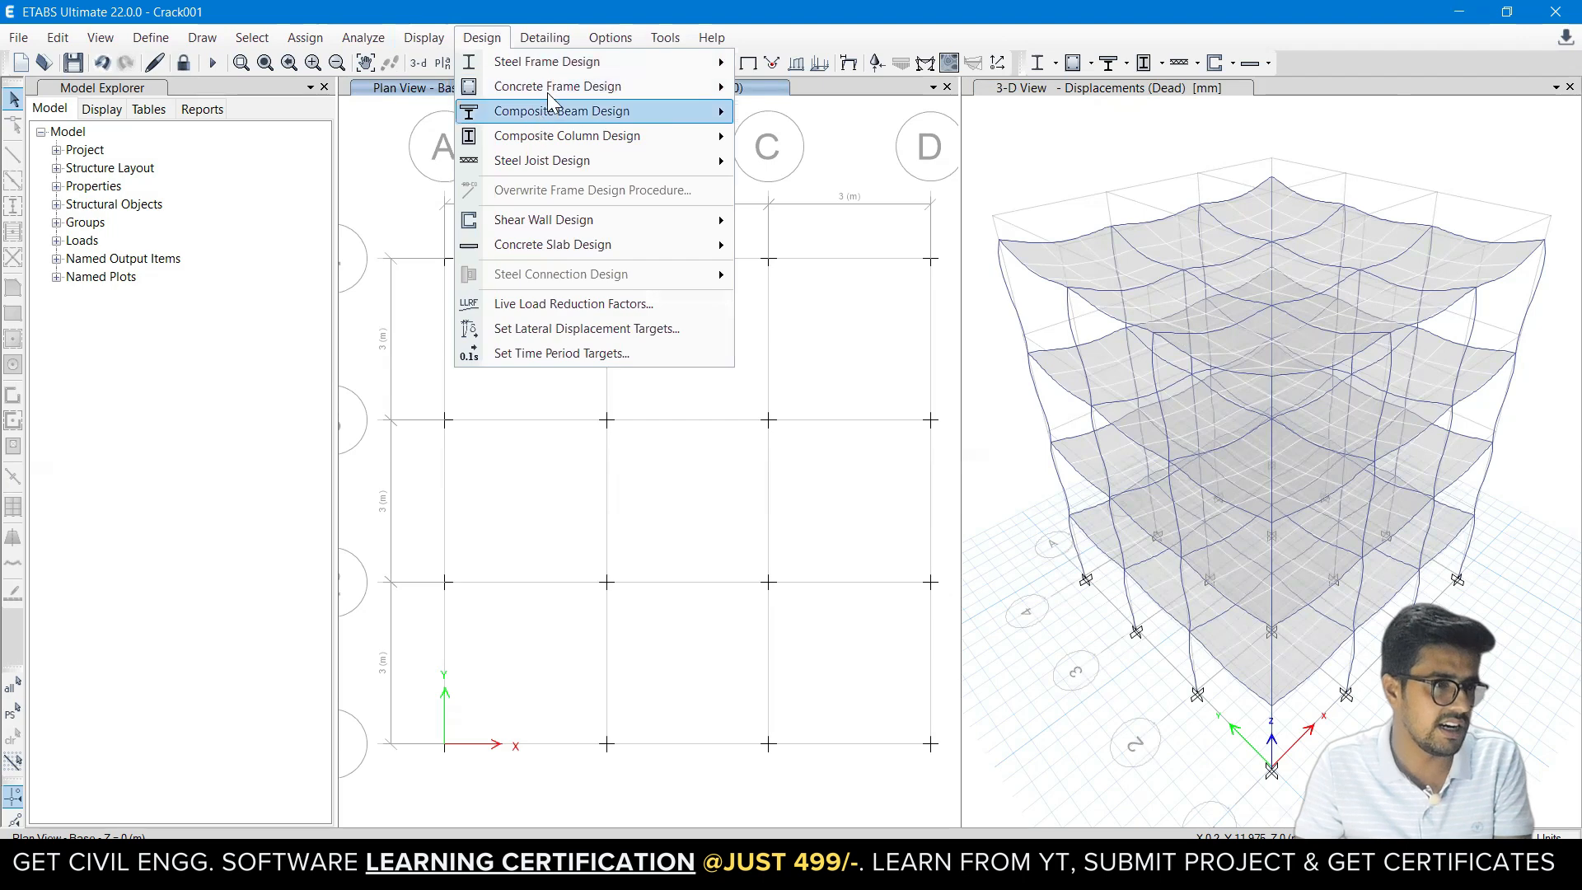
mouse_move(550, 97)
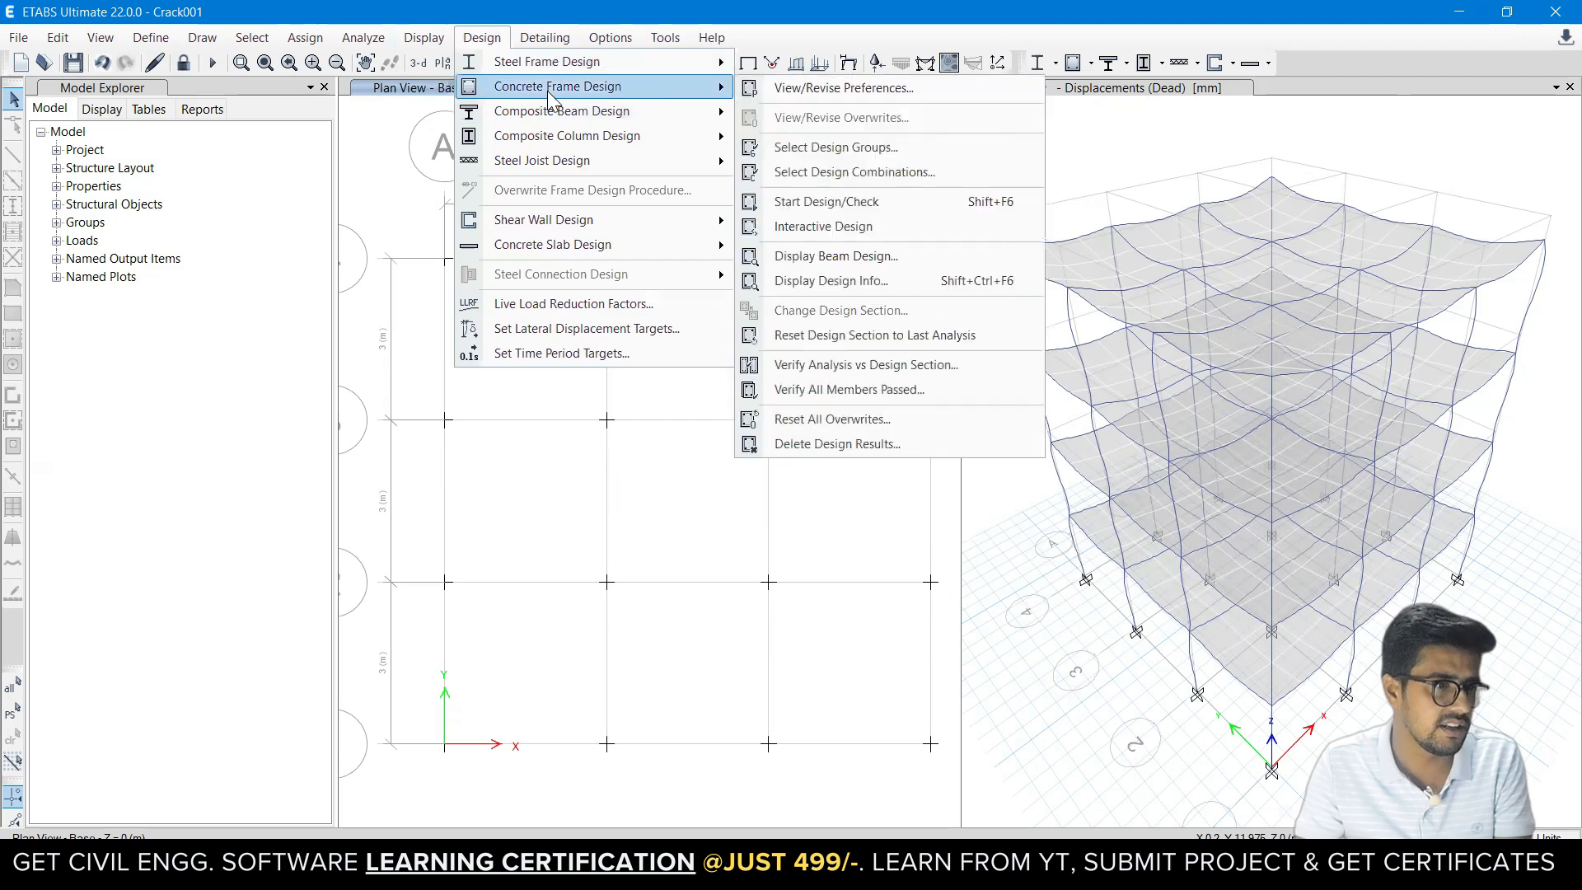
click(828, 211)
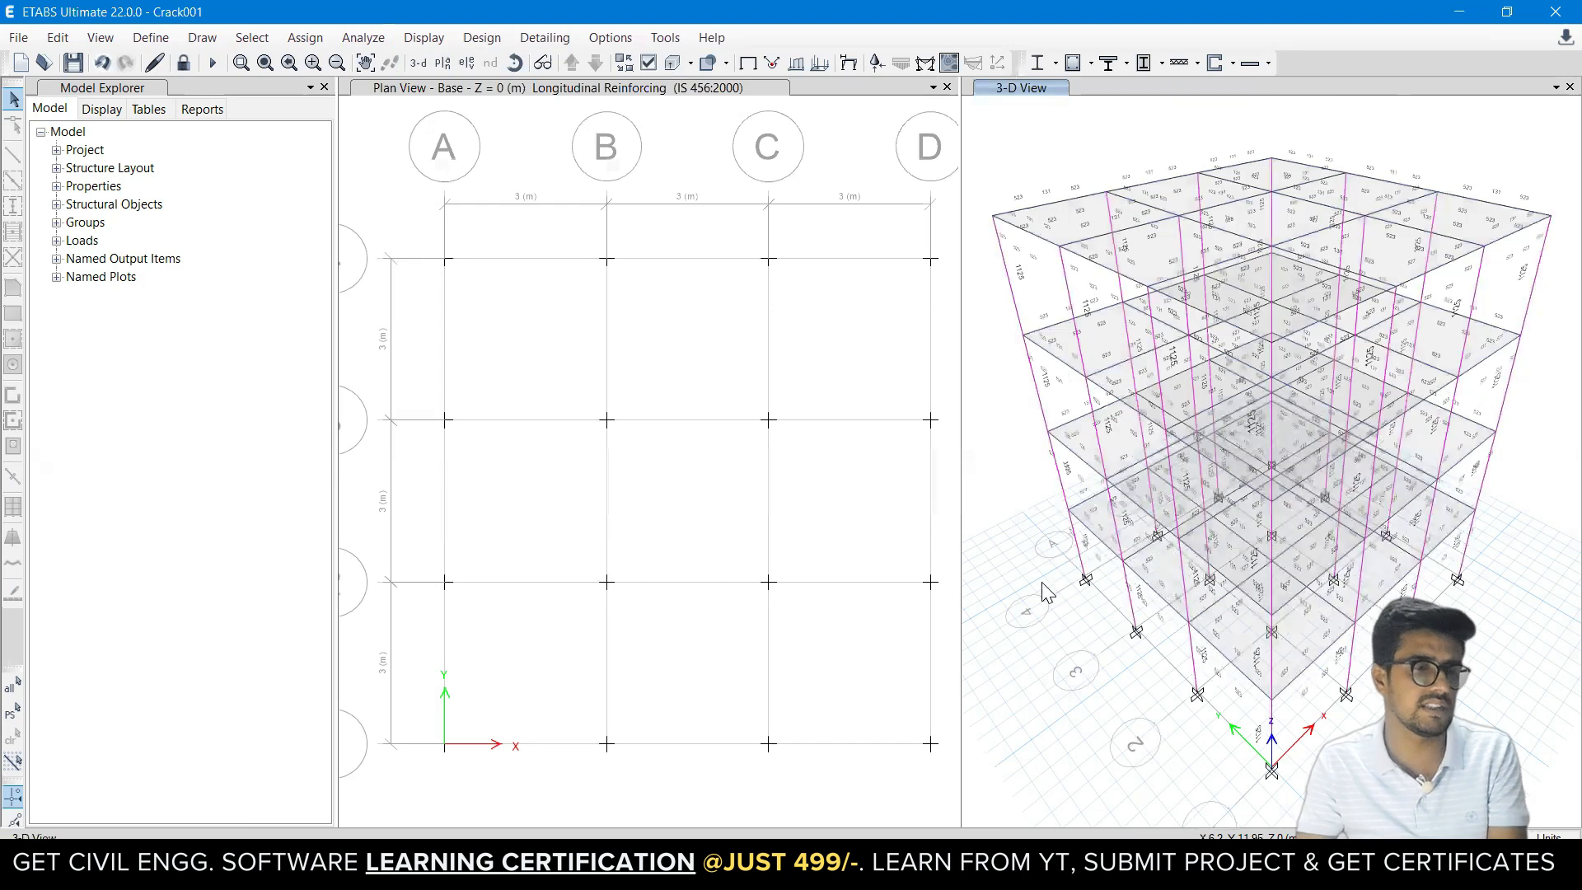
click(482, 37)
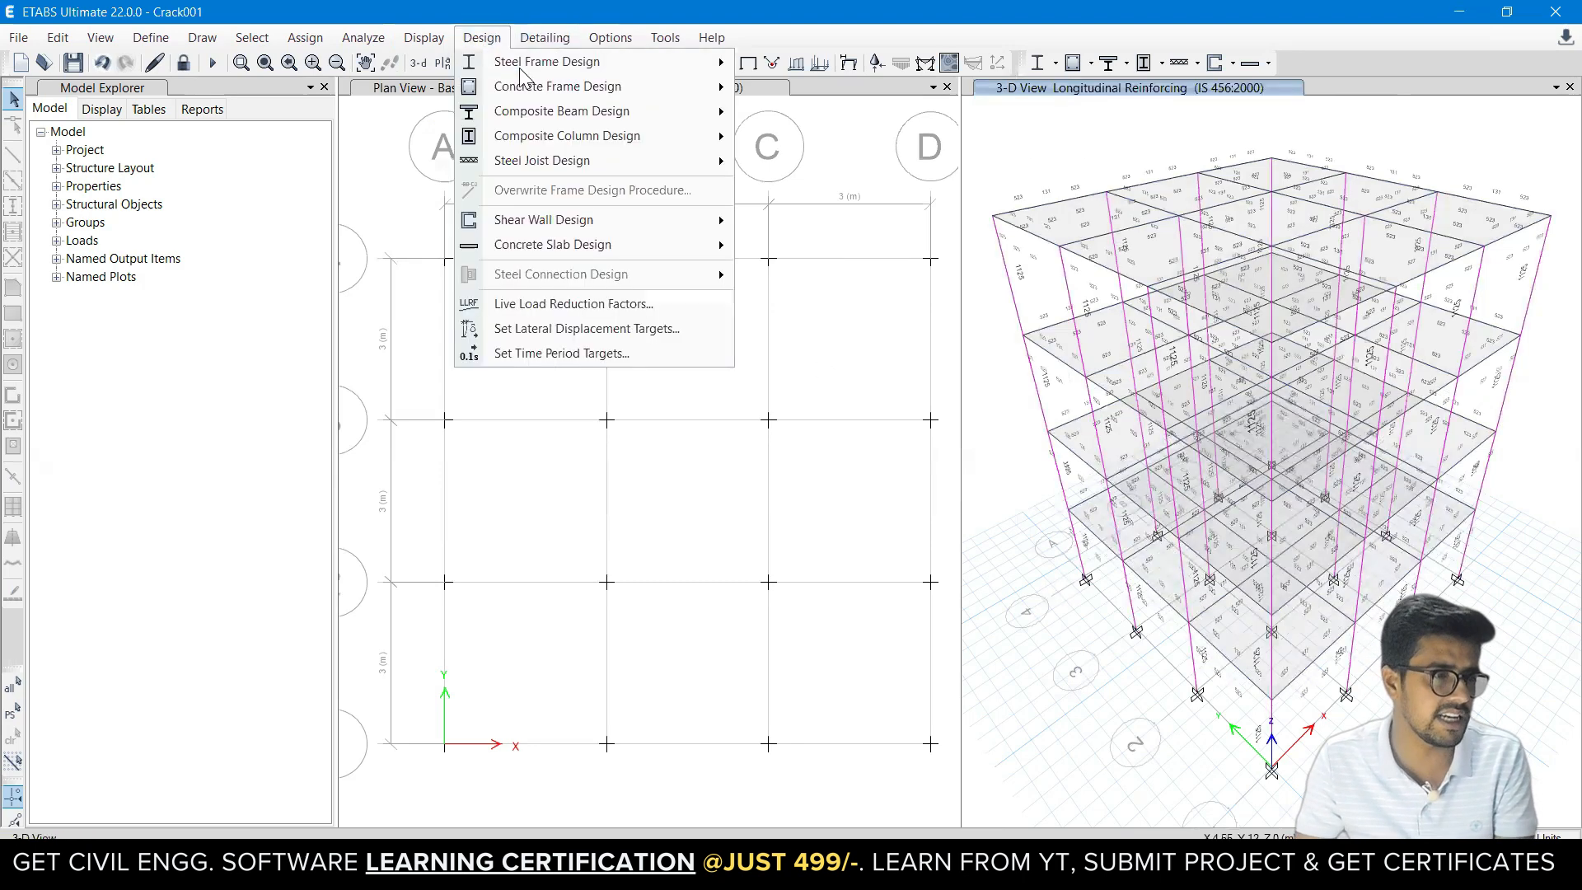
mouse_move(674, 103)
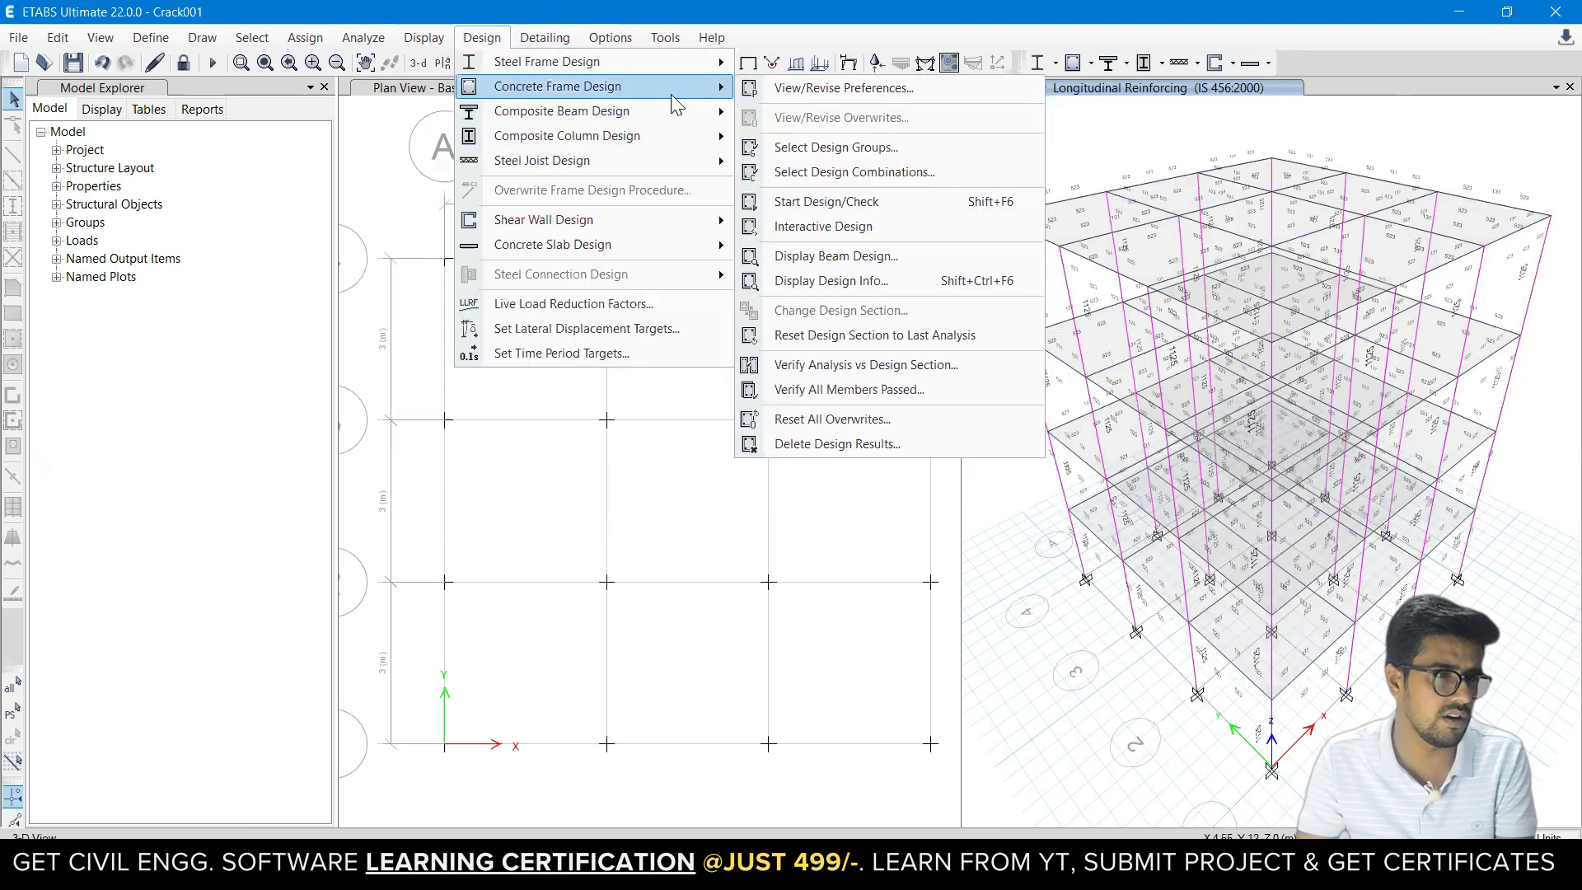
click(815, 390)
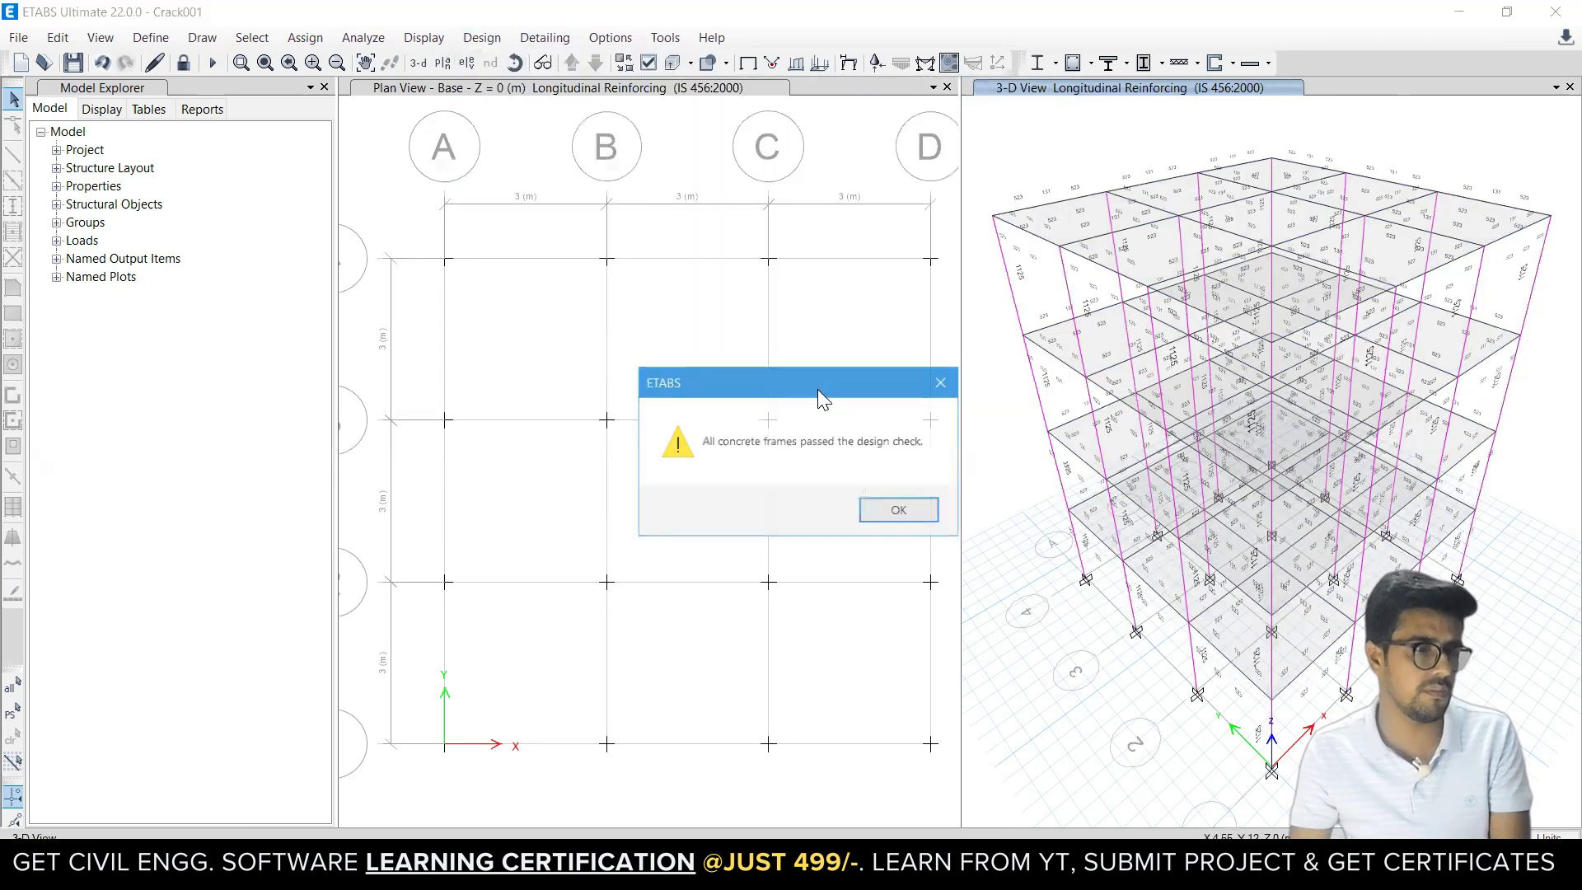
click(899, 511)
Select Story1 through Story4 as the stories for concrete slab design.
click(481, 37)
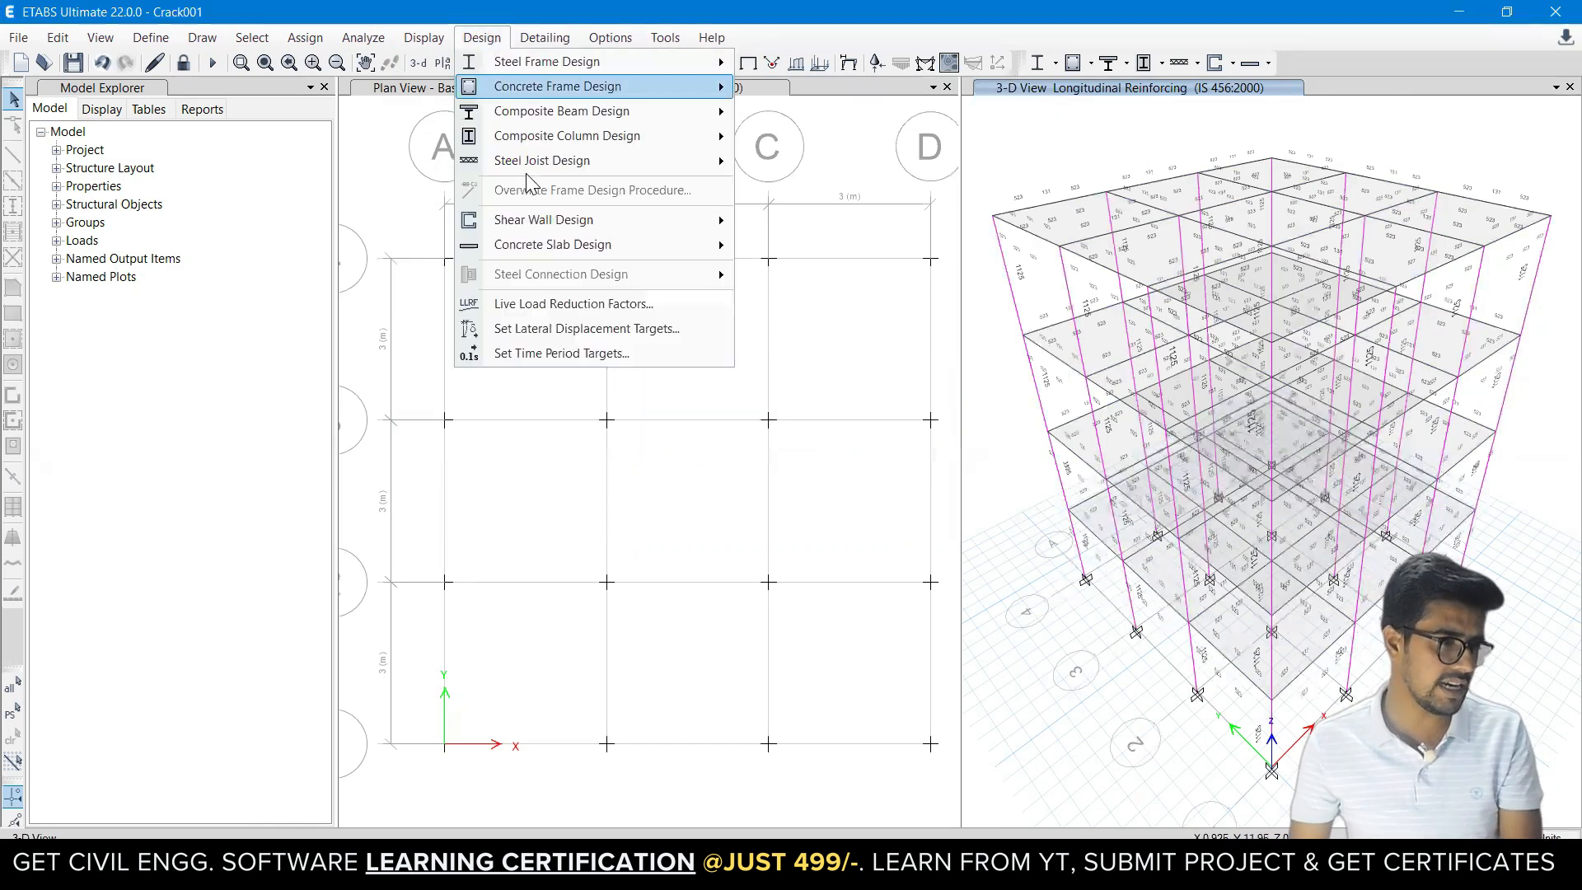
mouse_move(545, 246)
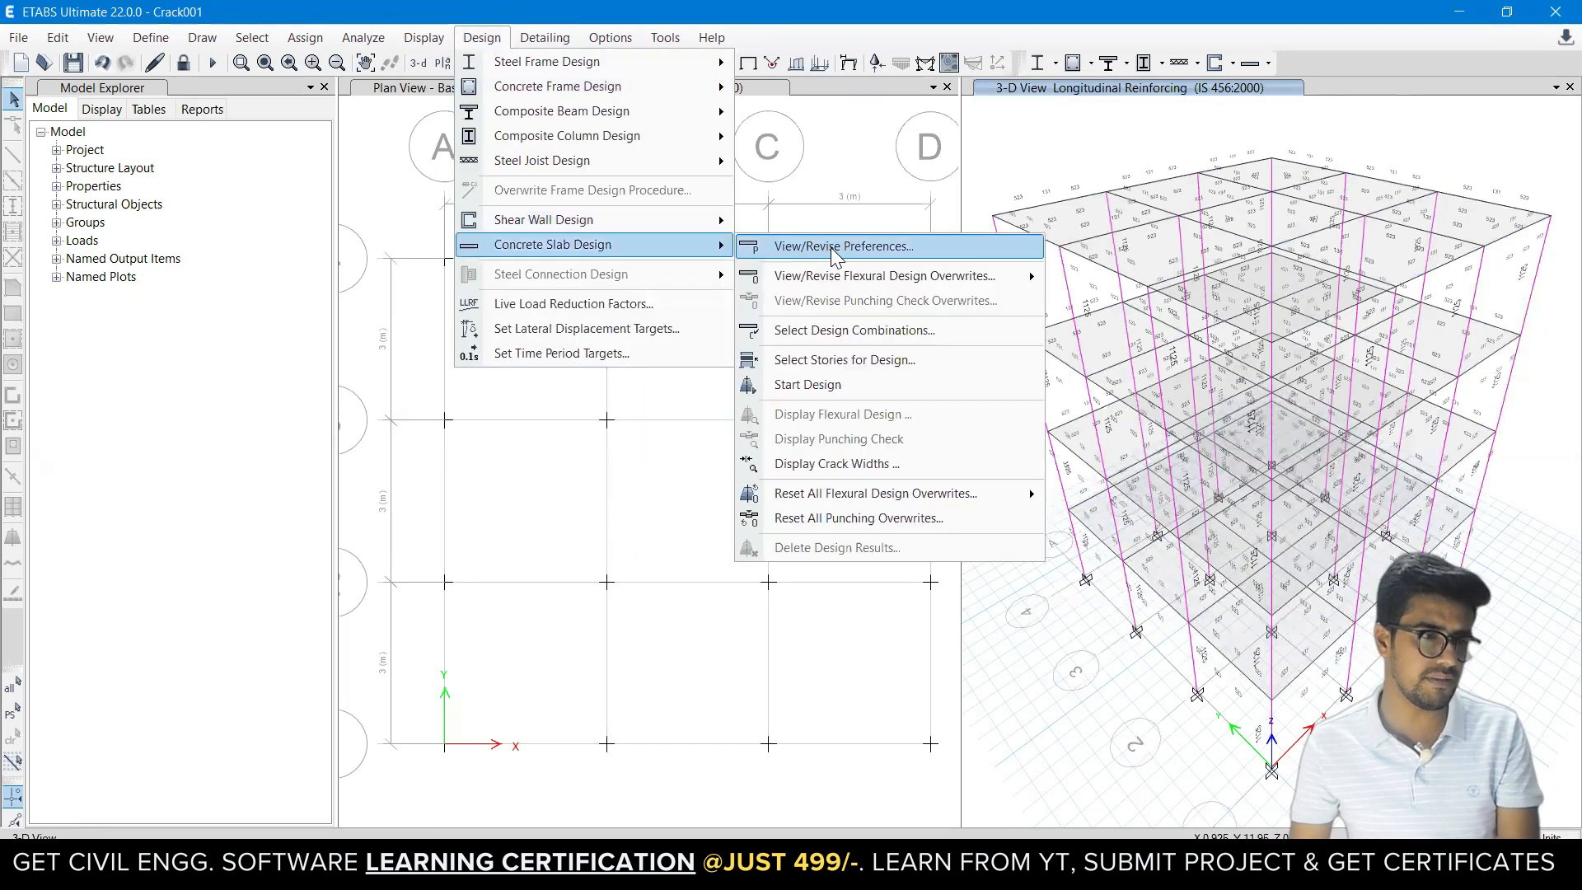
click(832, 369)
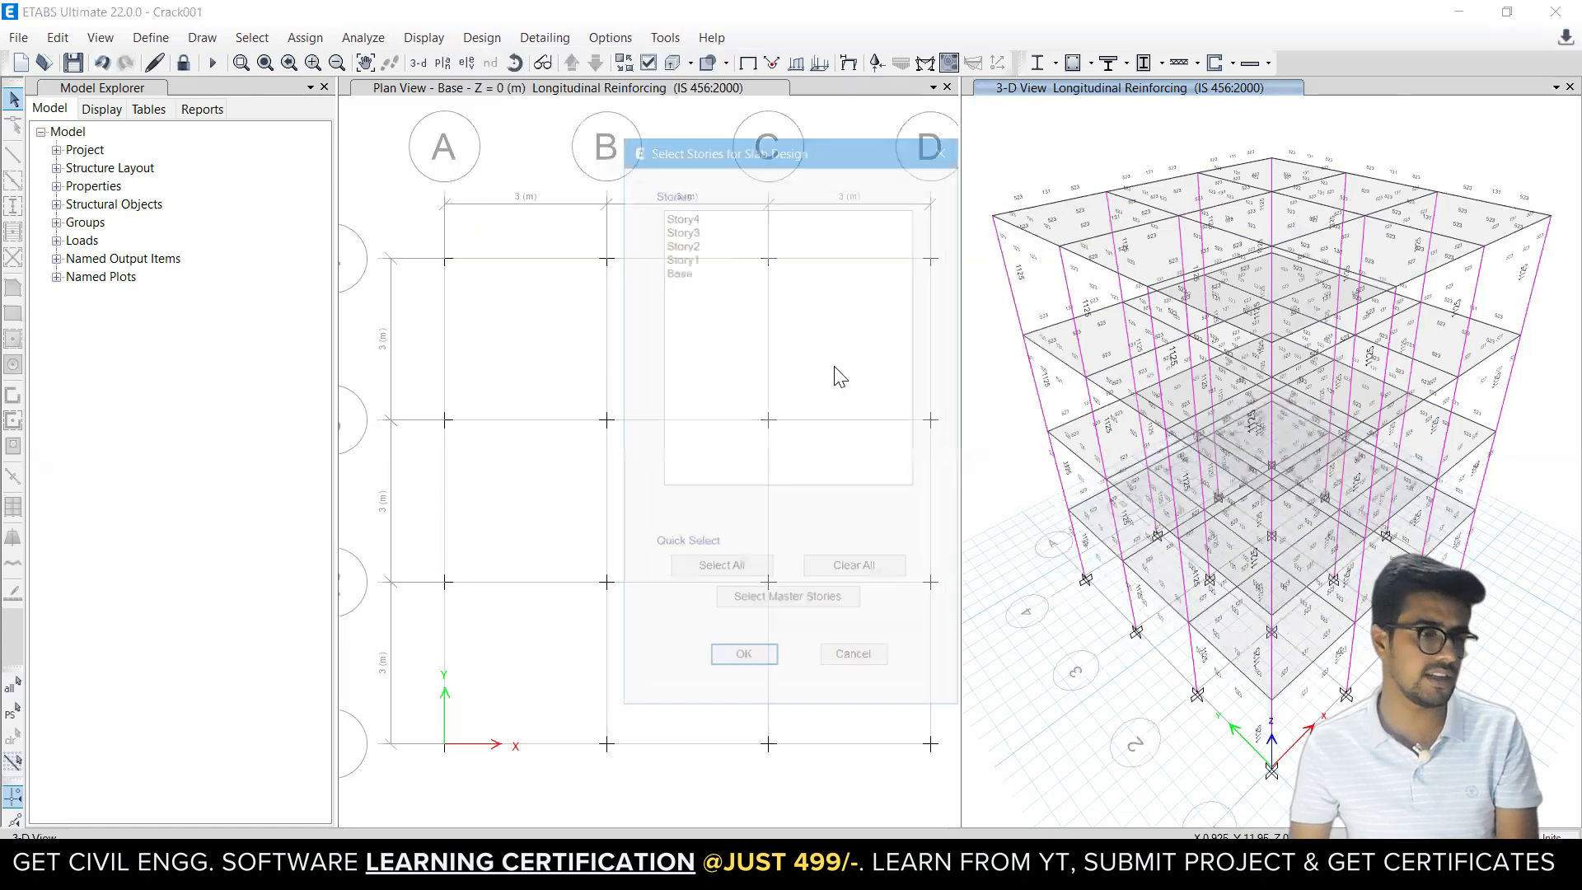
click(697, 268)
click(697, 256)
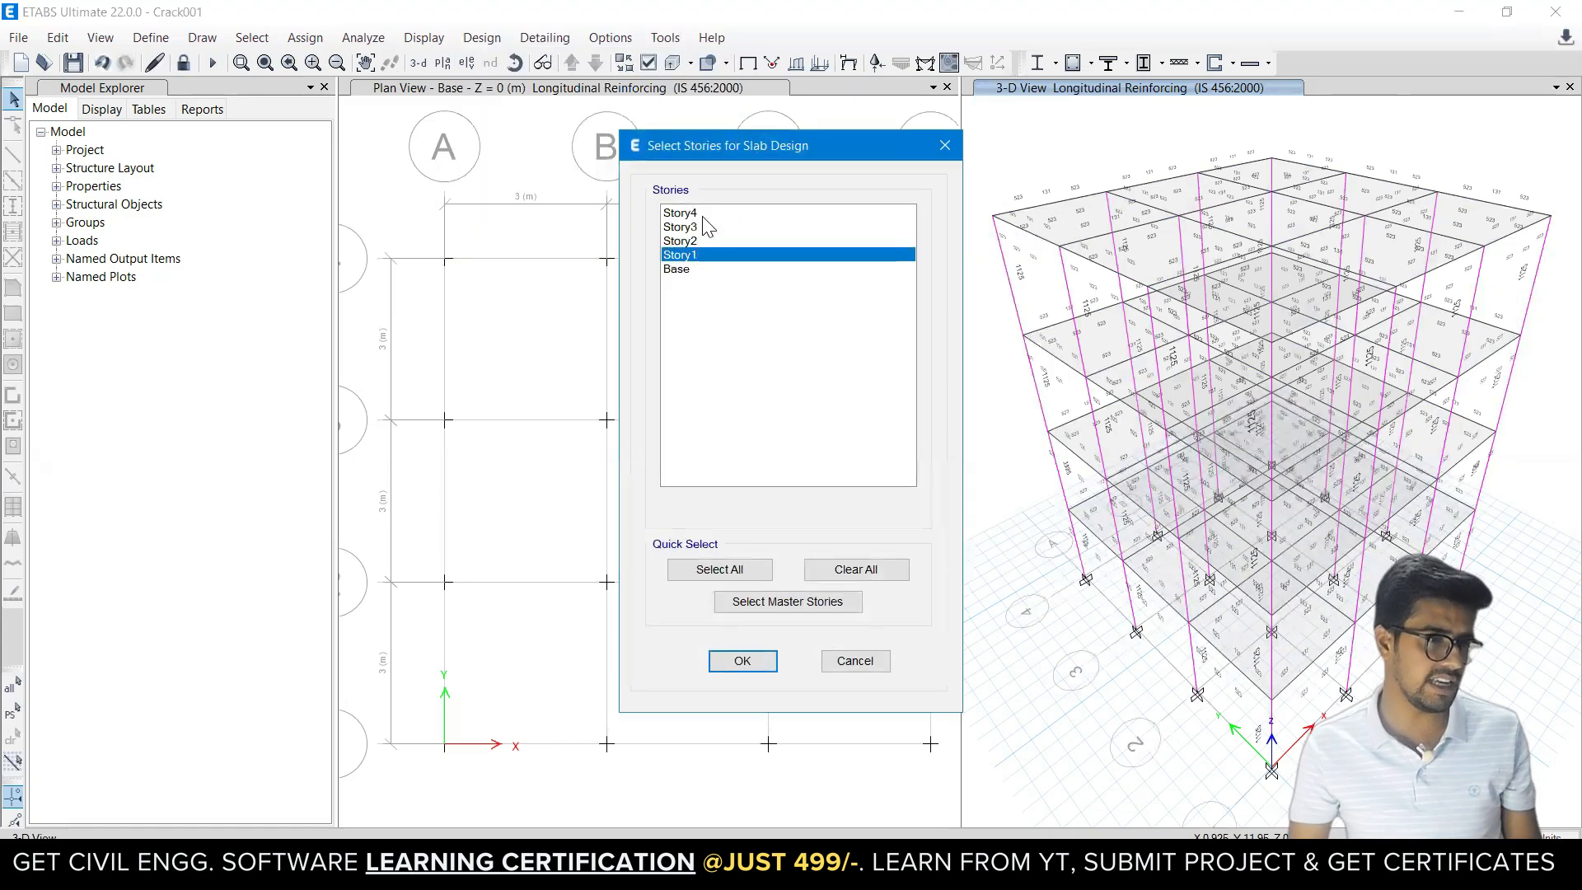
shift+click(703, 215)
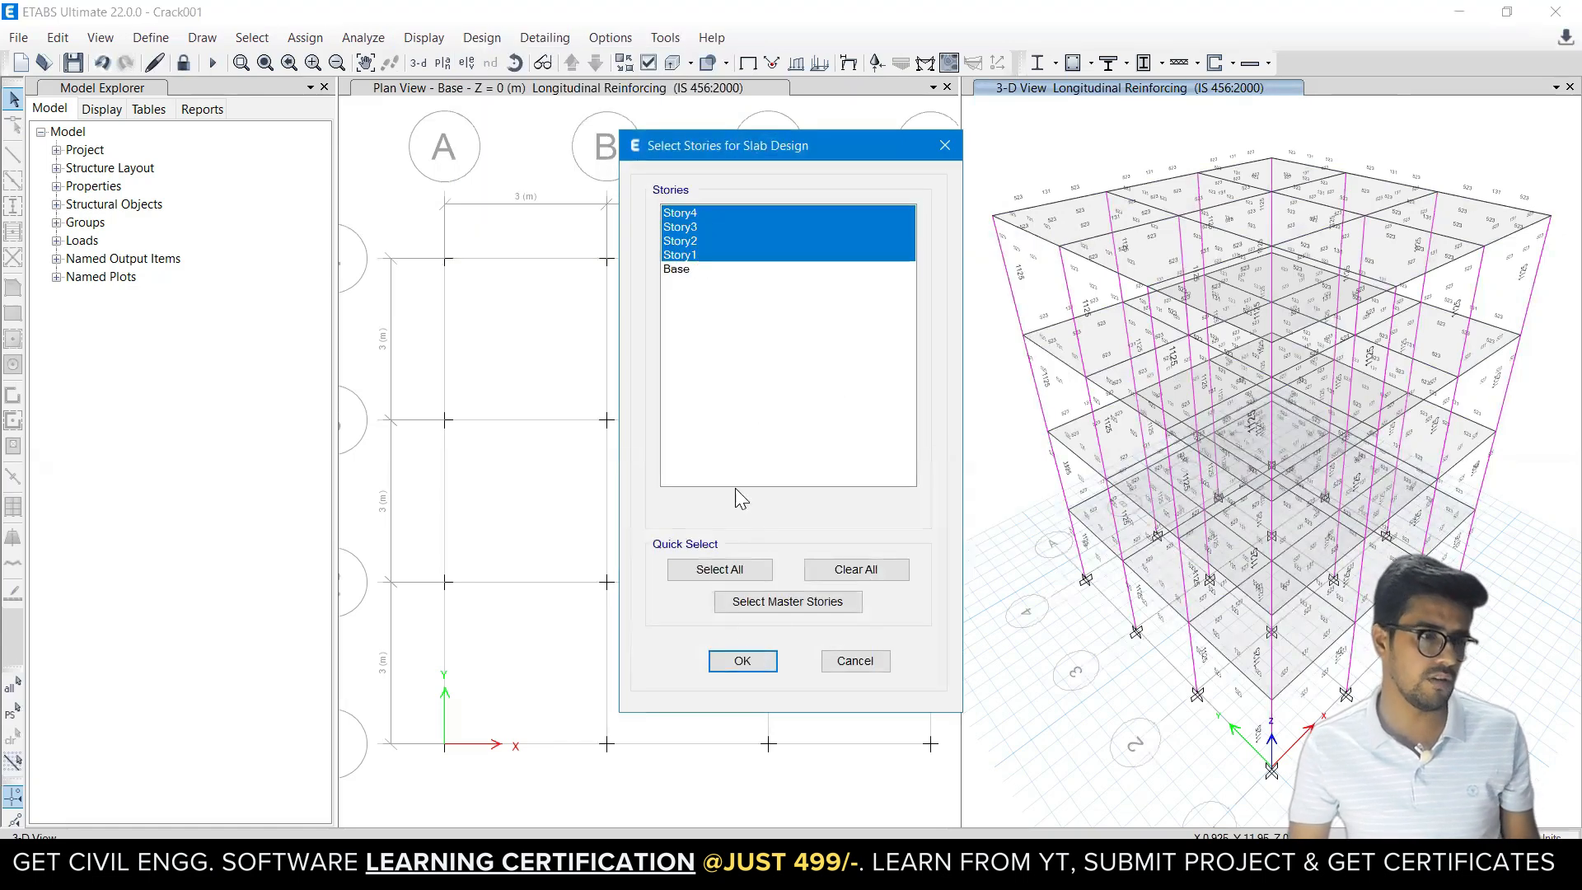
click(742, 660)
Run the concrete slab design for the selected stories.
click(482, 37)
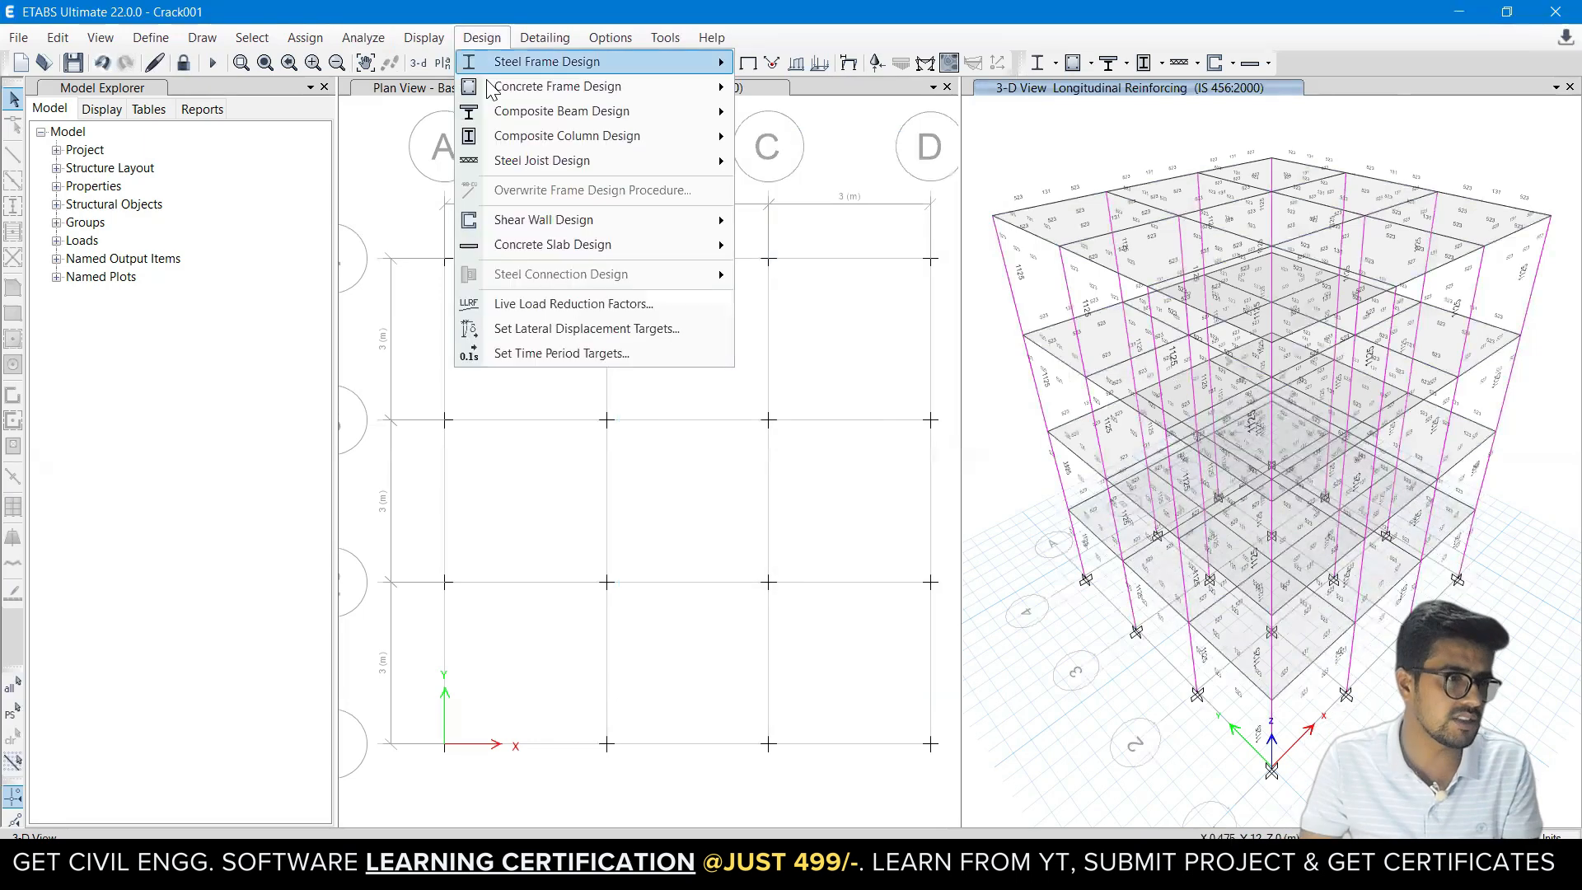
mouse_move(544, 245)
click(828, 398)
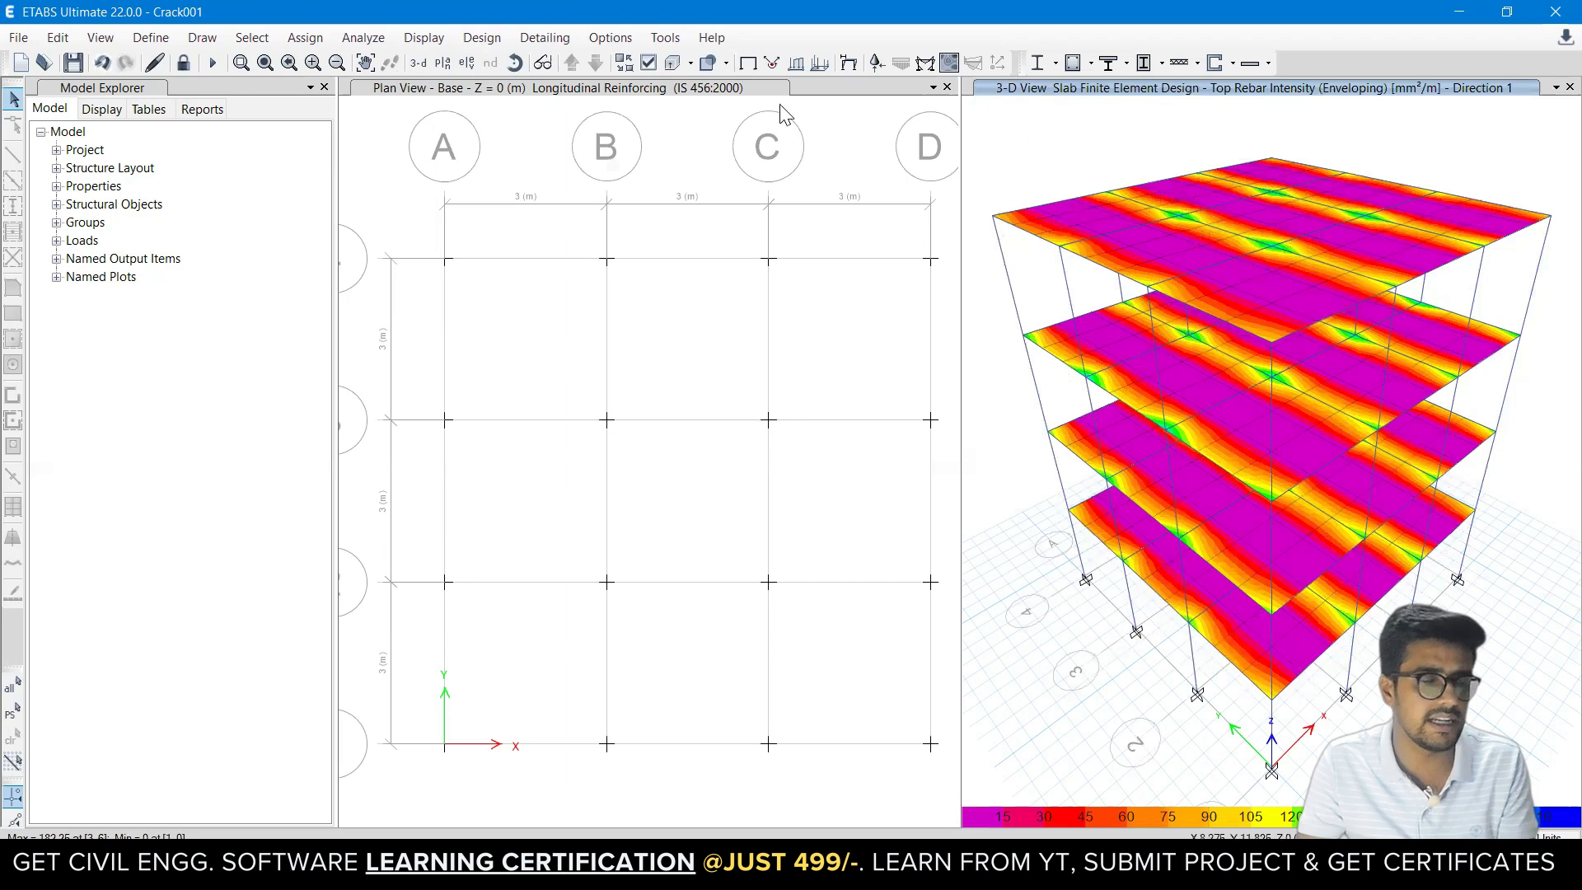
Display the slab crack widths for the Dead load case at the slab bottom face, using the default EC2-2004 parameters.
click(480, 39)
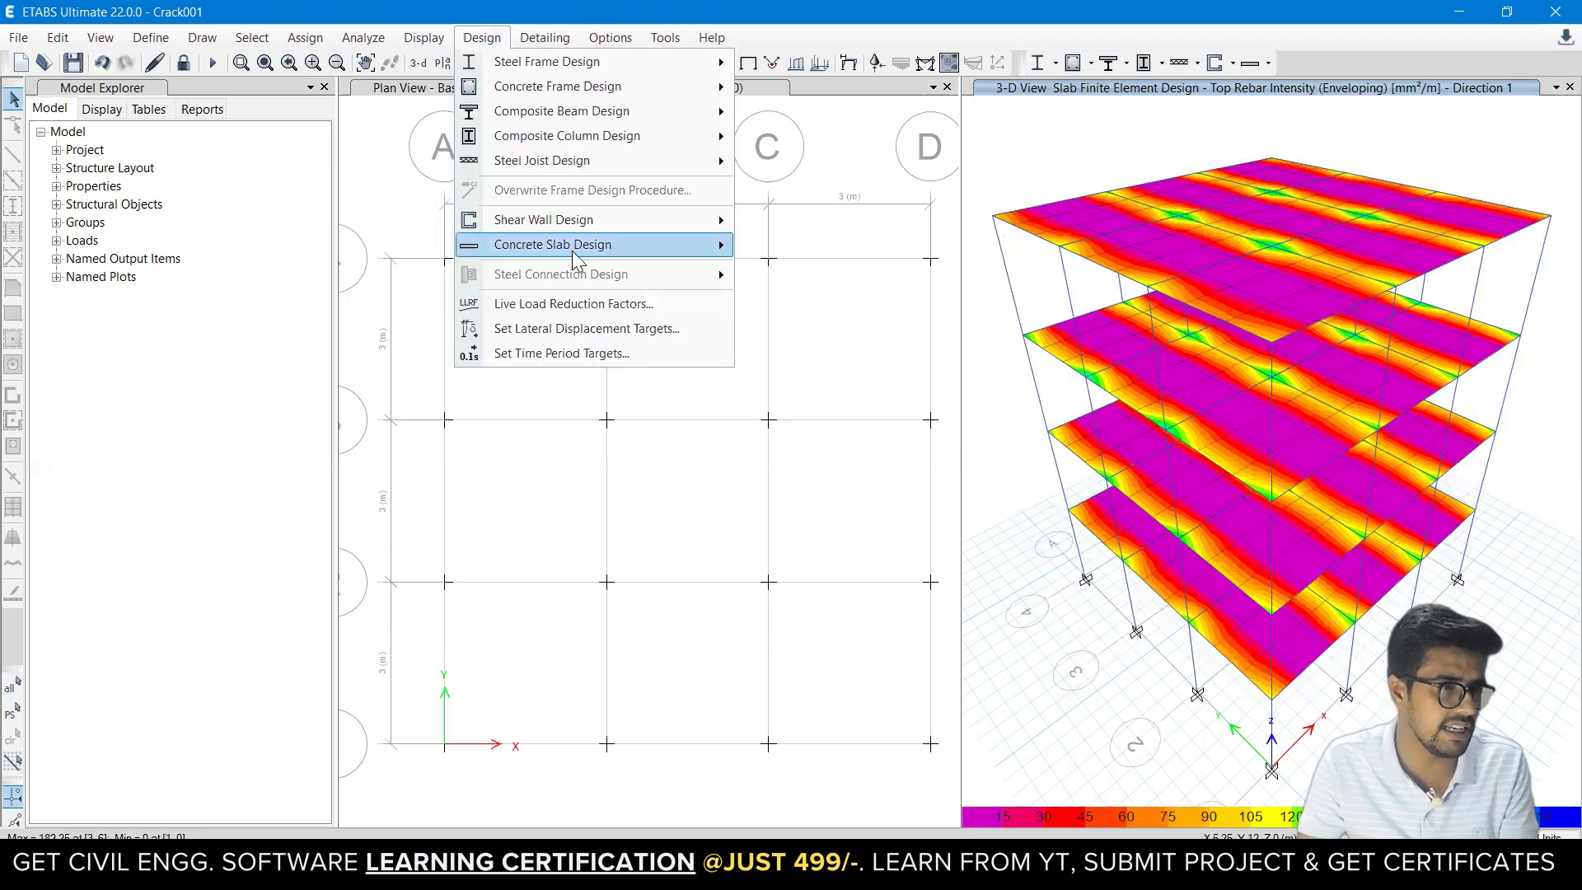
mouse_move(577, 247)
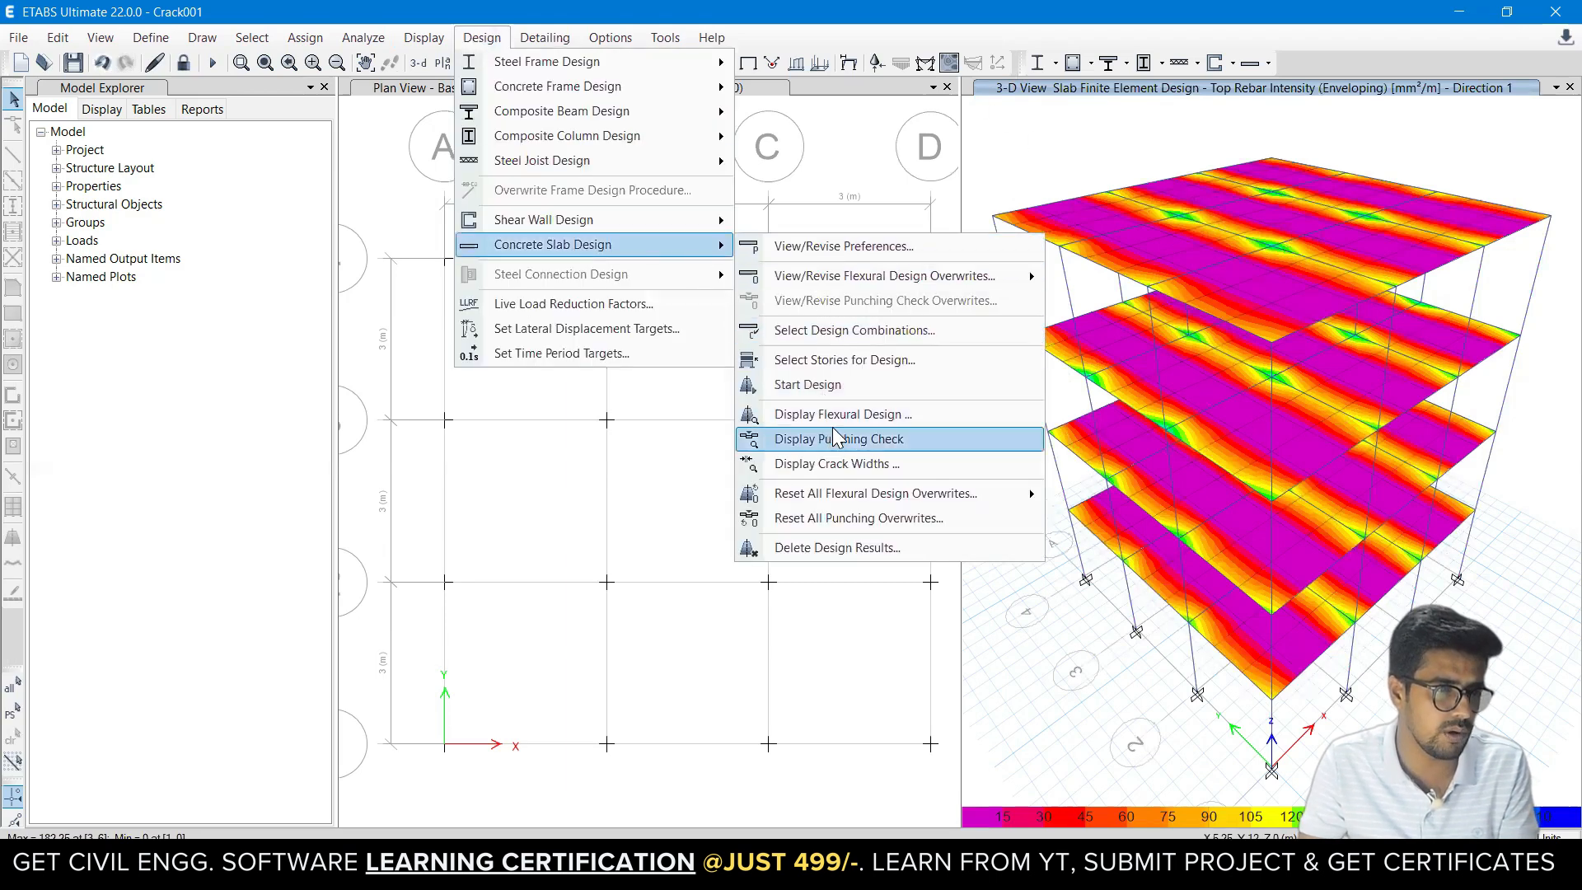
click(842, 466)
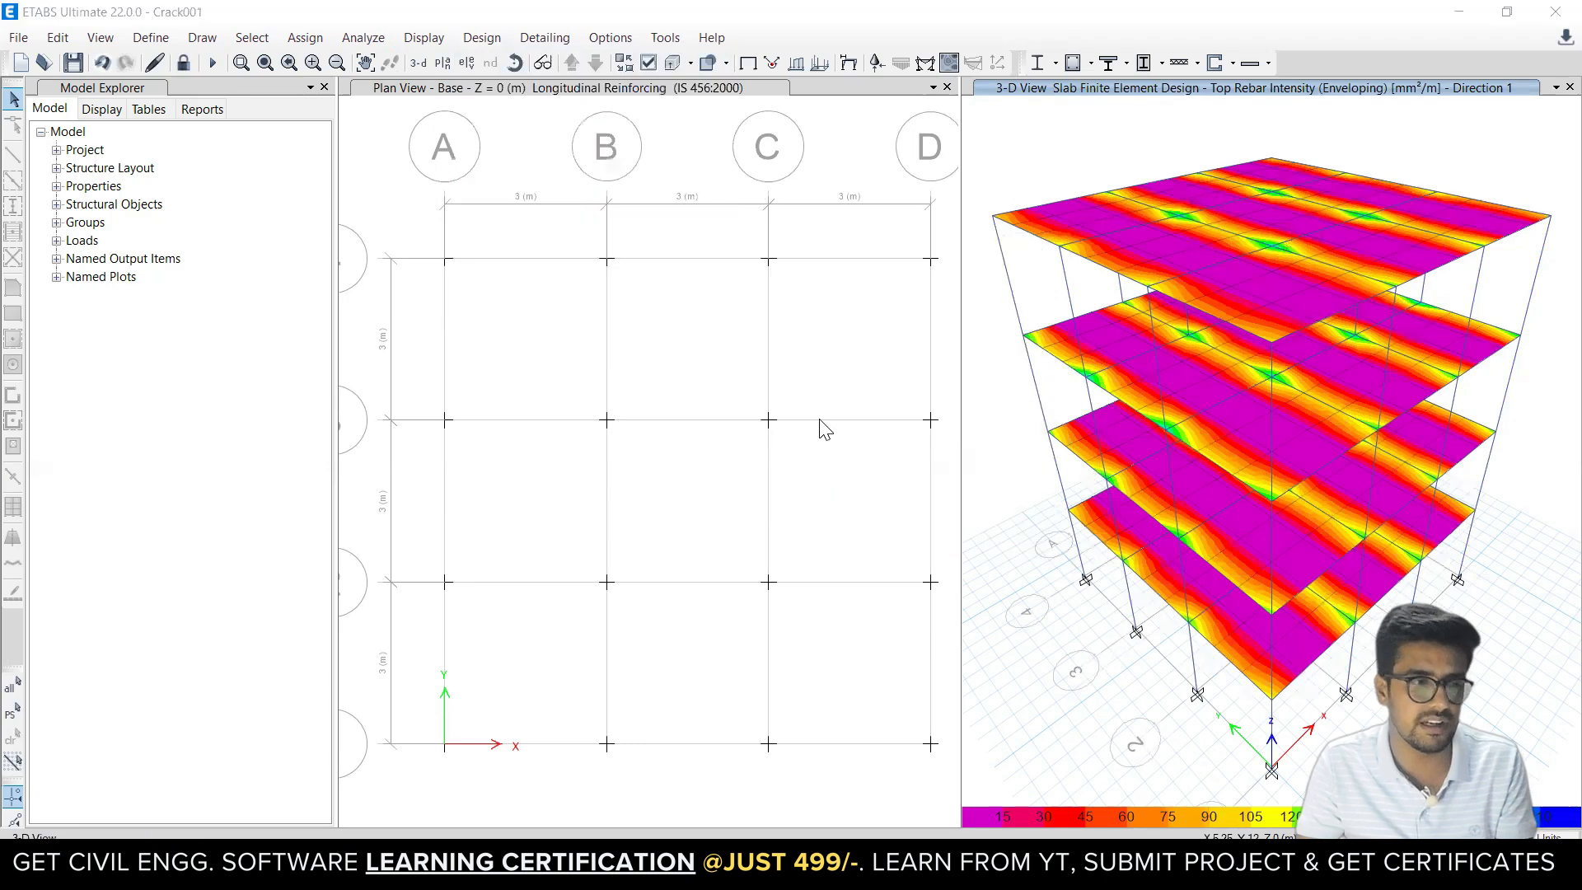
drag(738, 18, 665, 28)
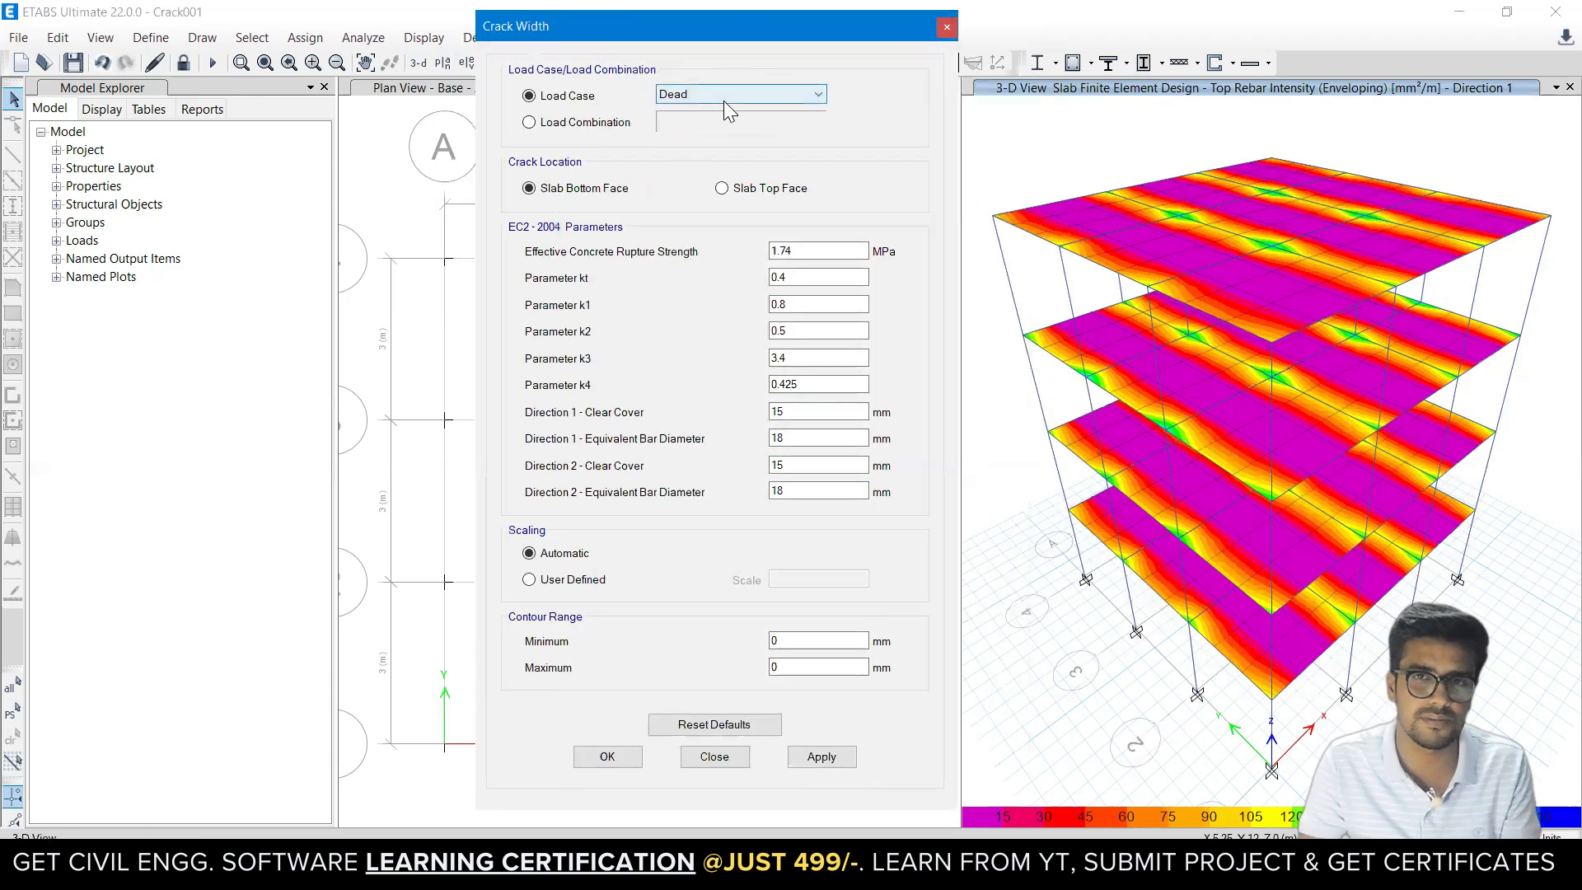
click(723, 101)
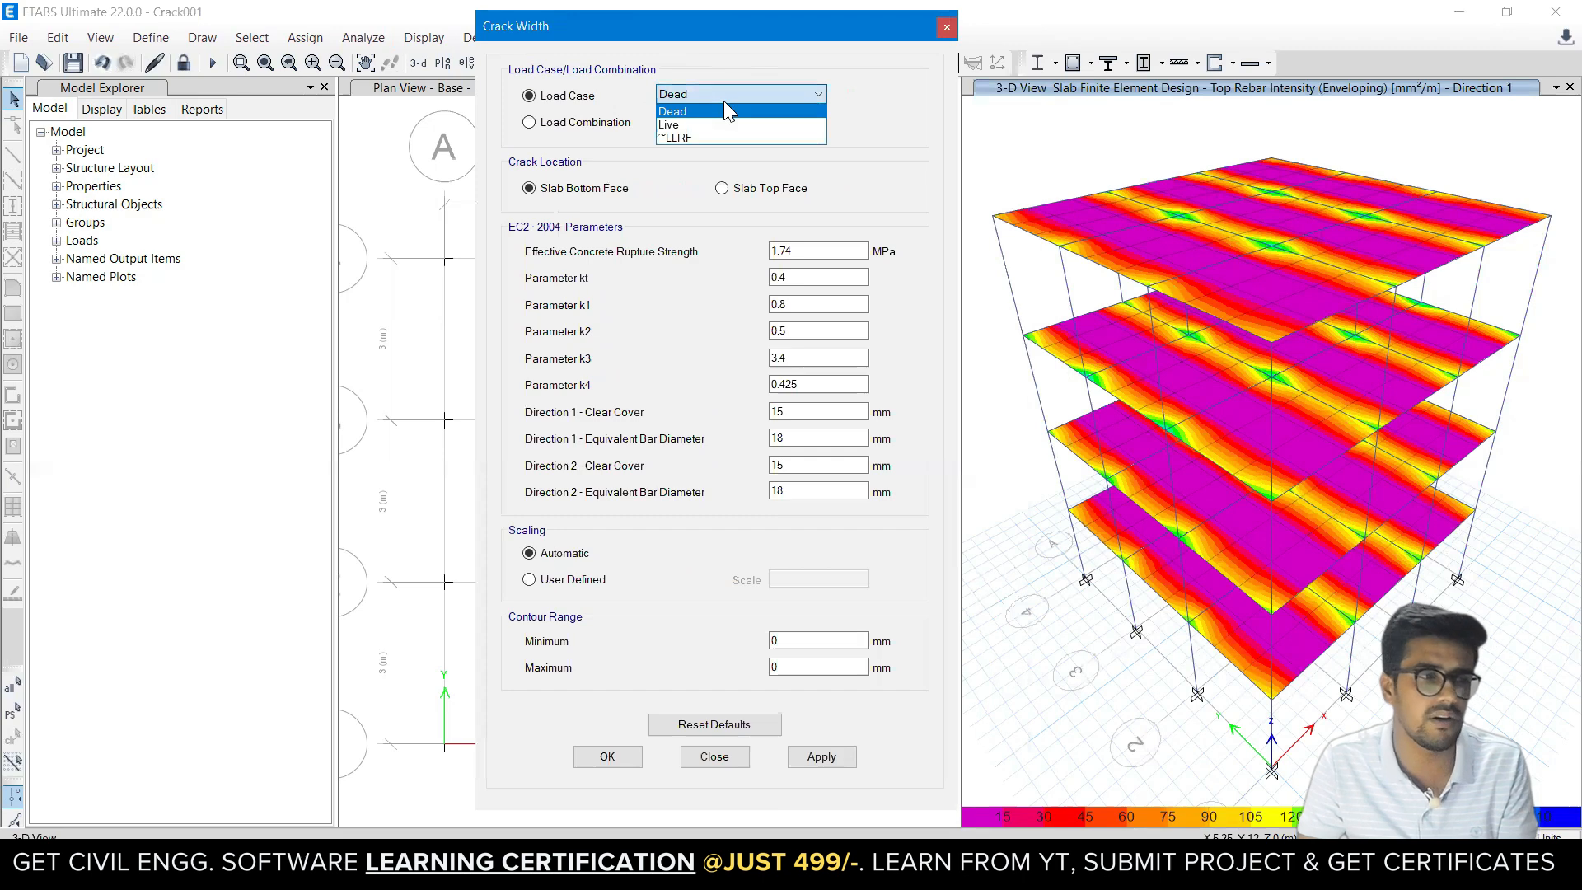
click(723, 101)
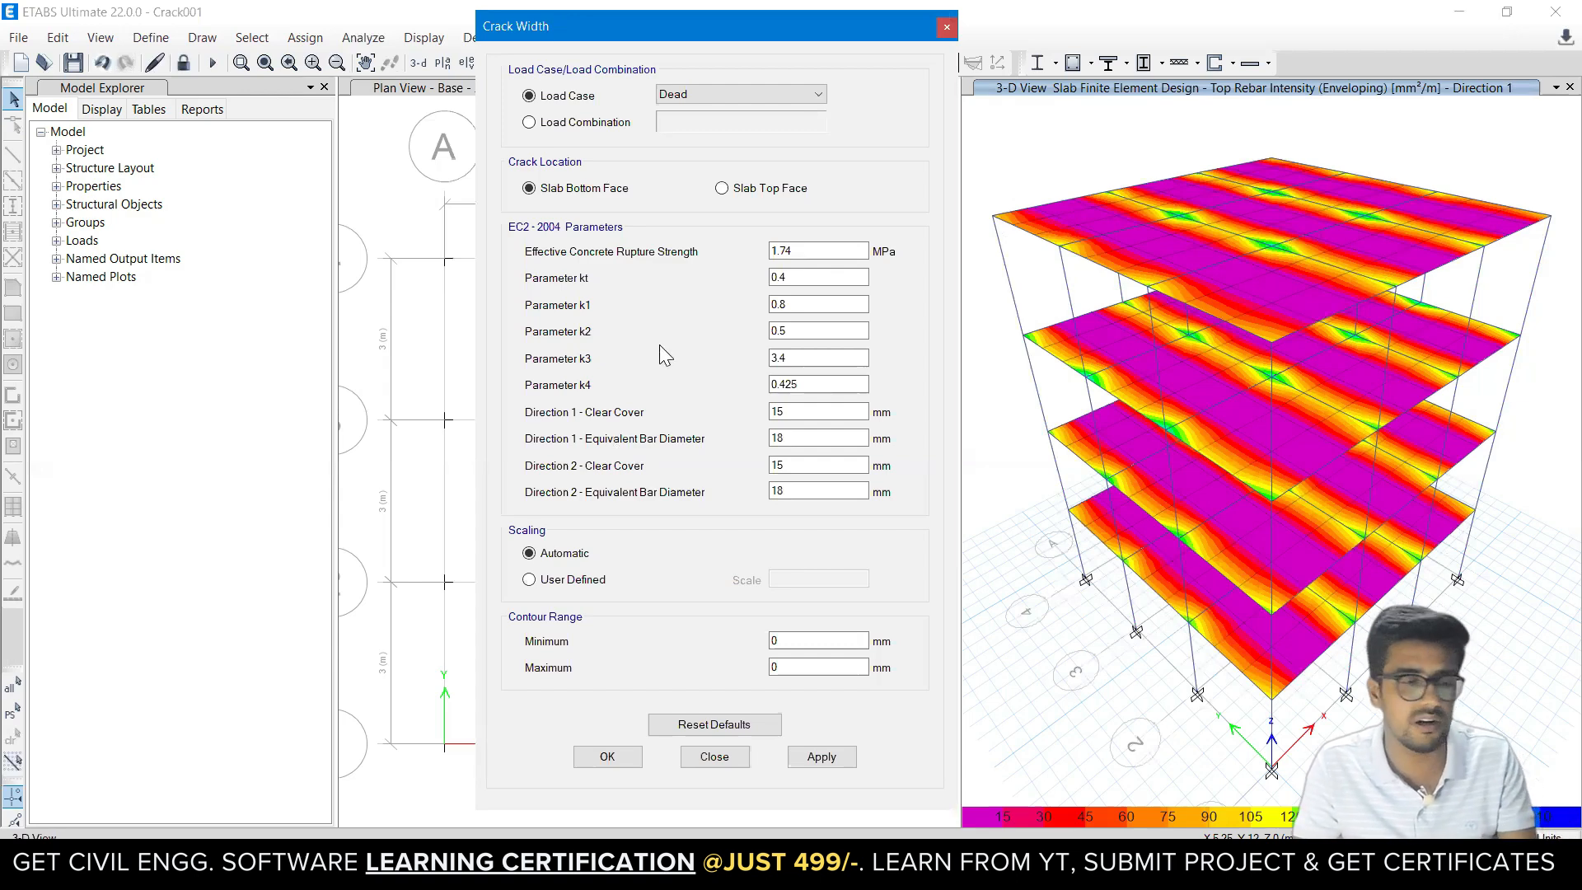
click(823, 756)
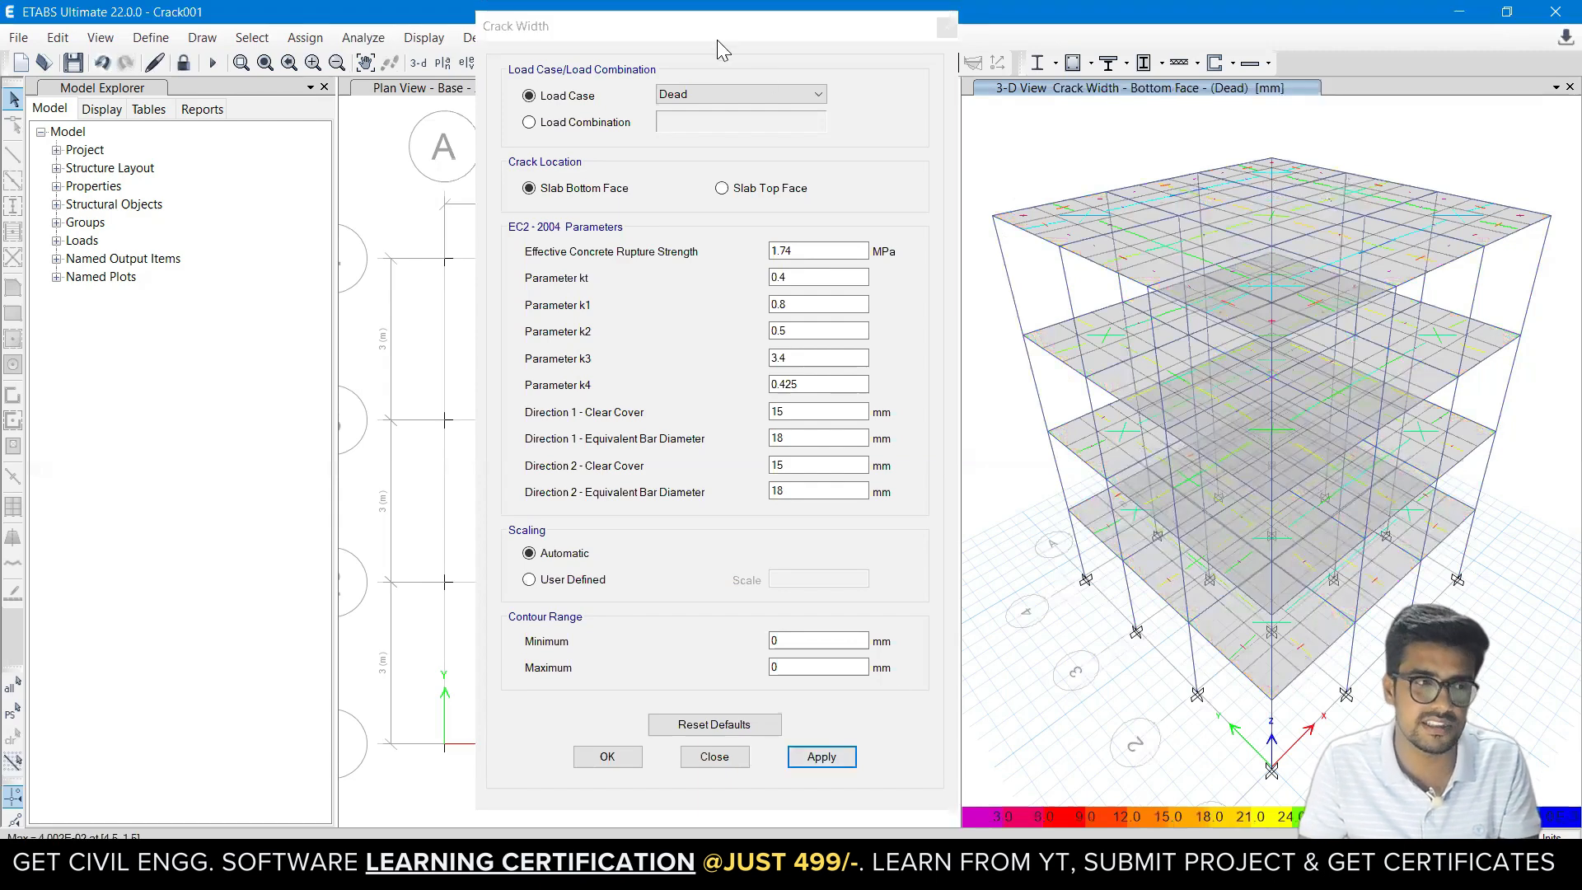
Change the crack width view from 3-D to the Story4 plan.
drag(729, 40, 416, 121)
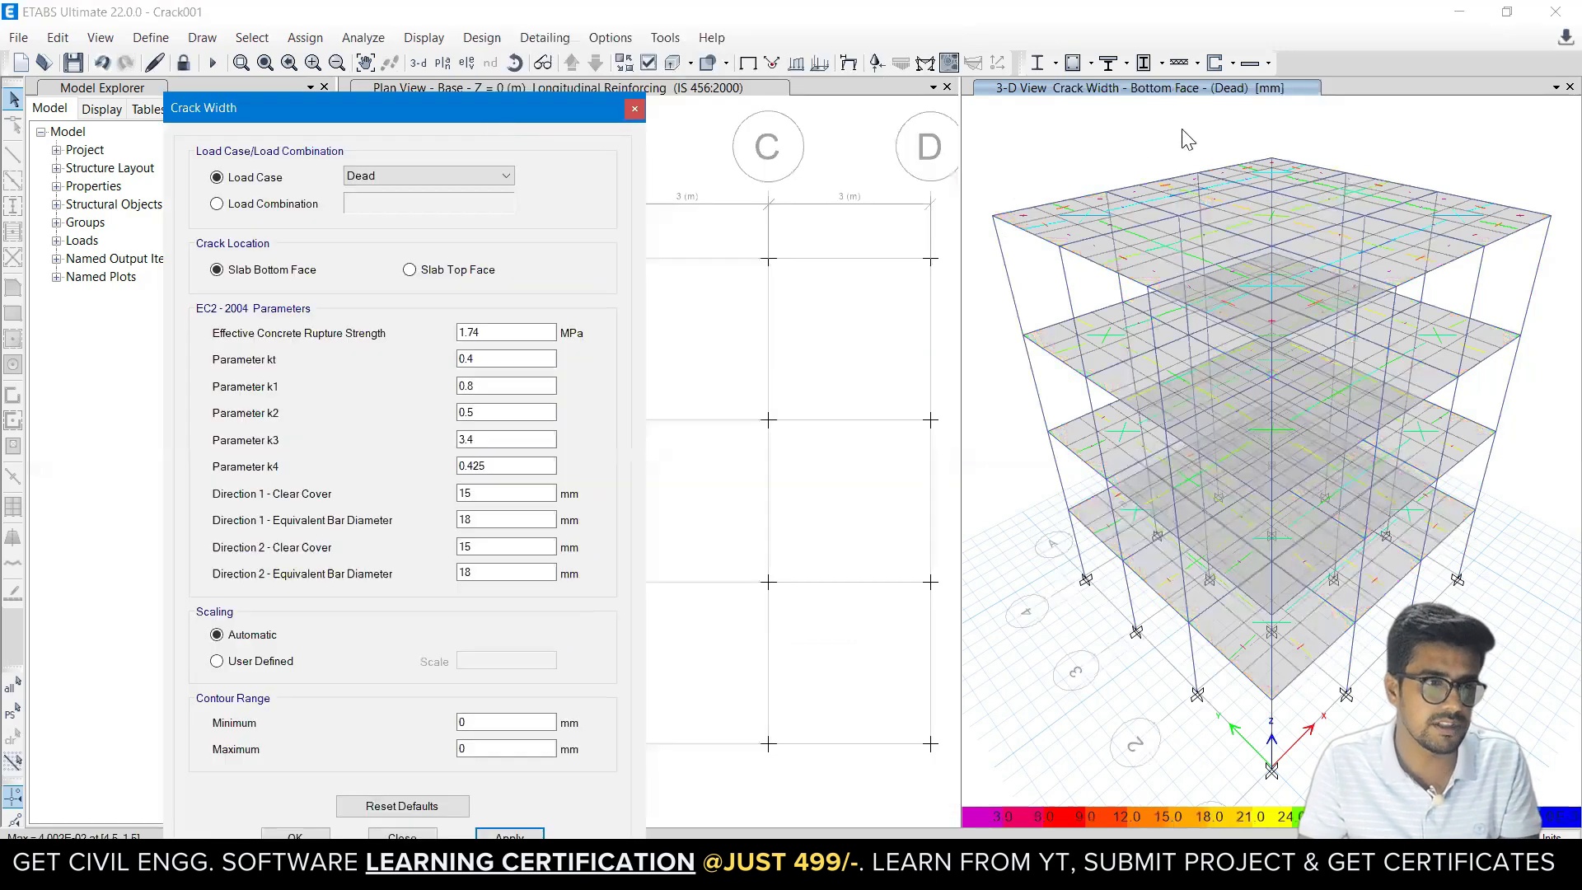
click(443, 63)
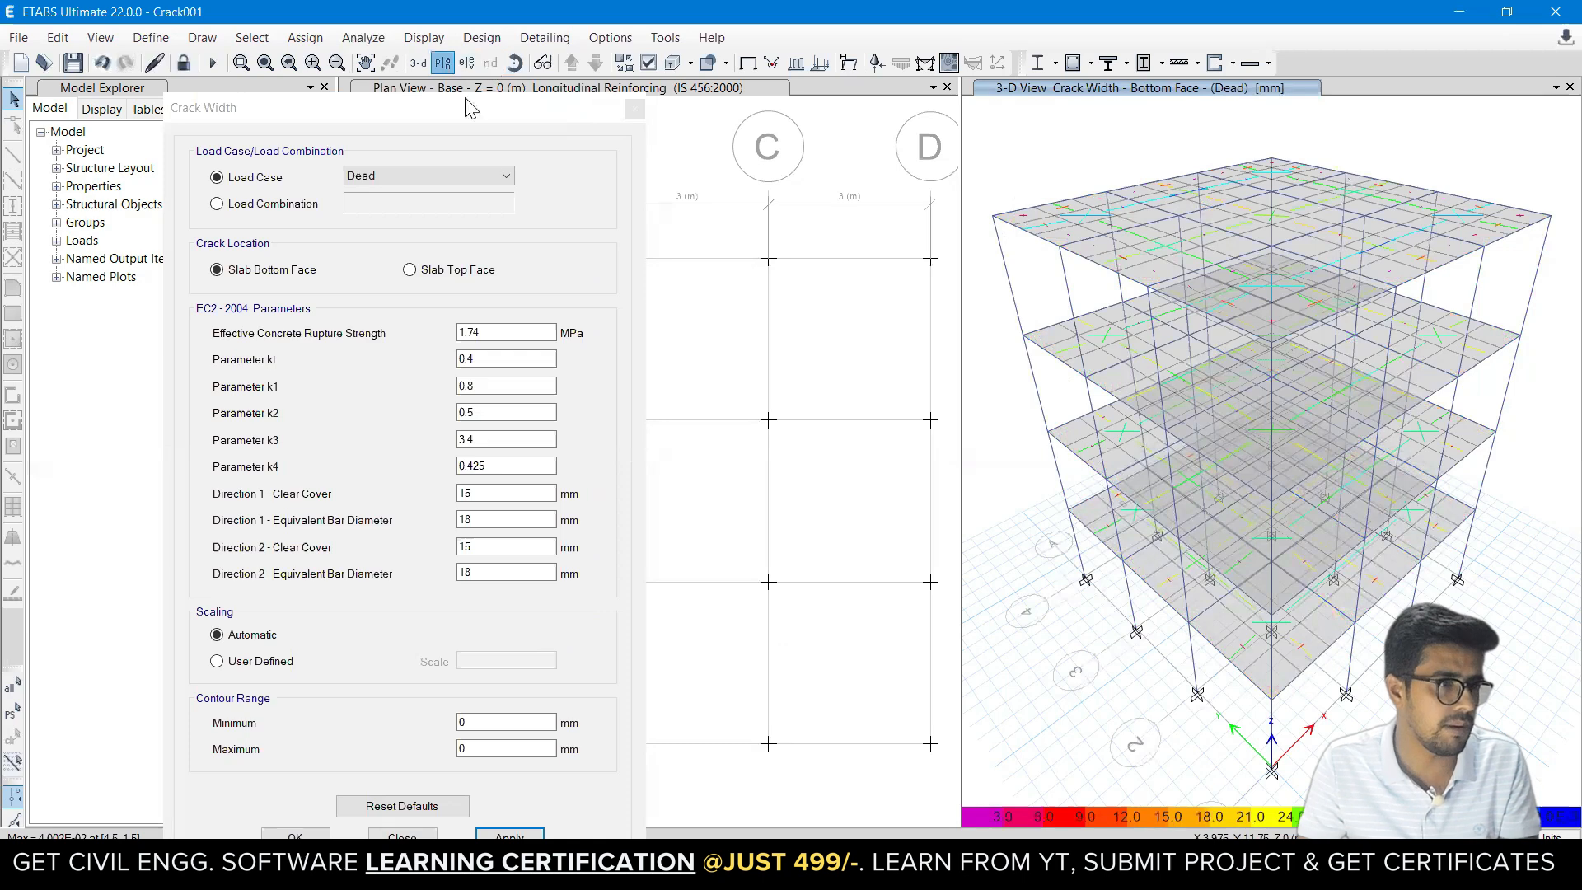
click(869, 676)
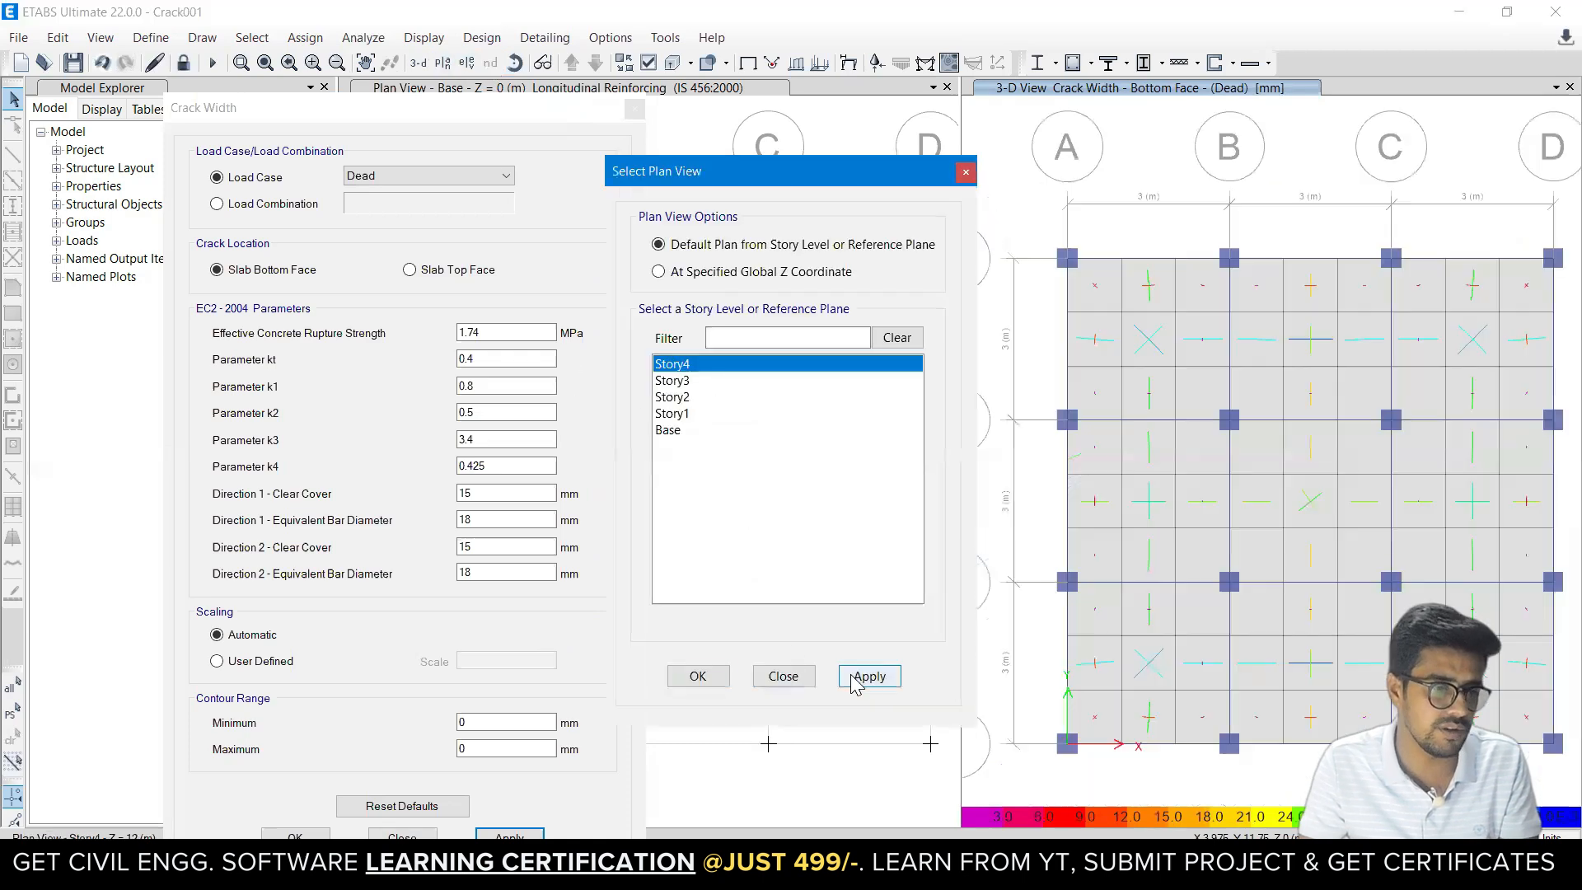
click(697, 676)
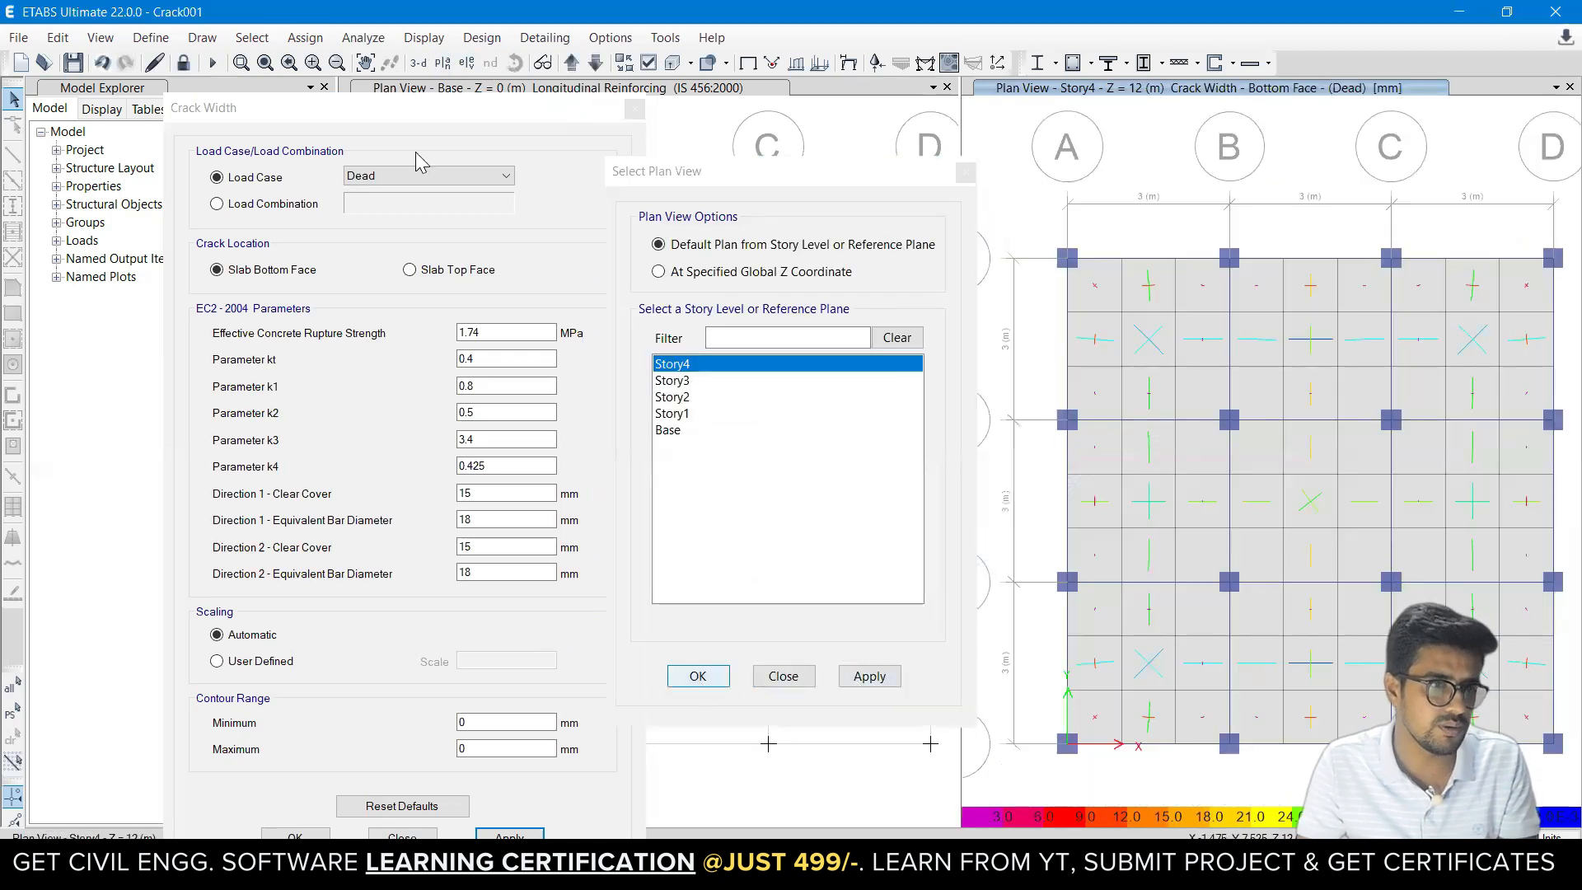
Switch the Story4 crack width display to the slab top face for the Dead load case.
drag(462, 124, 684, 78)
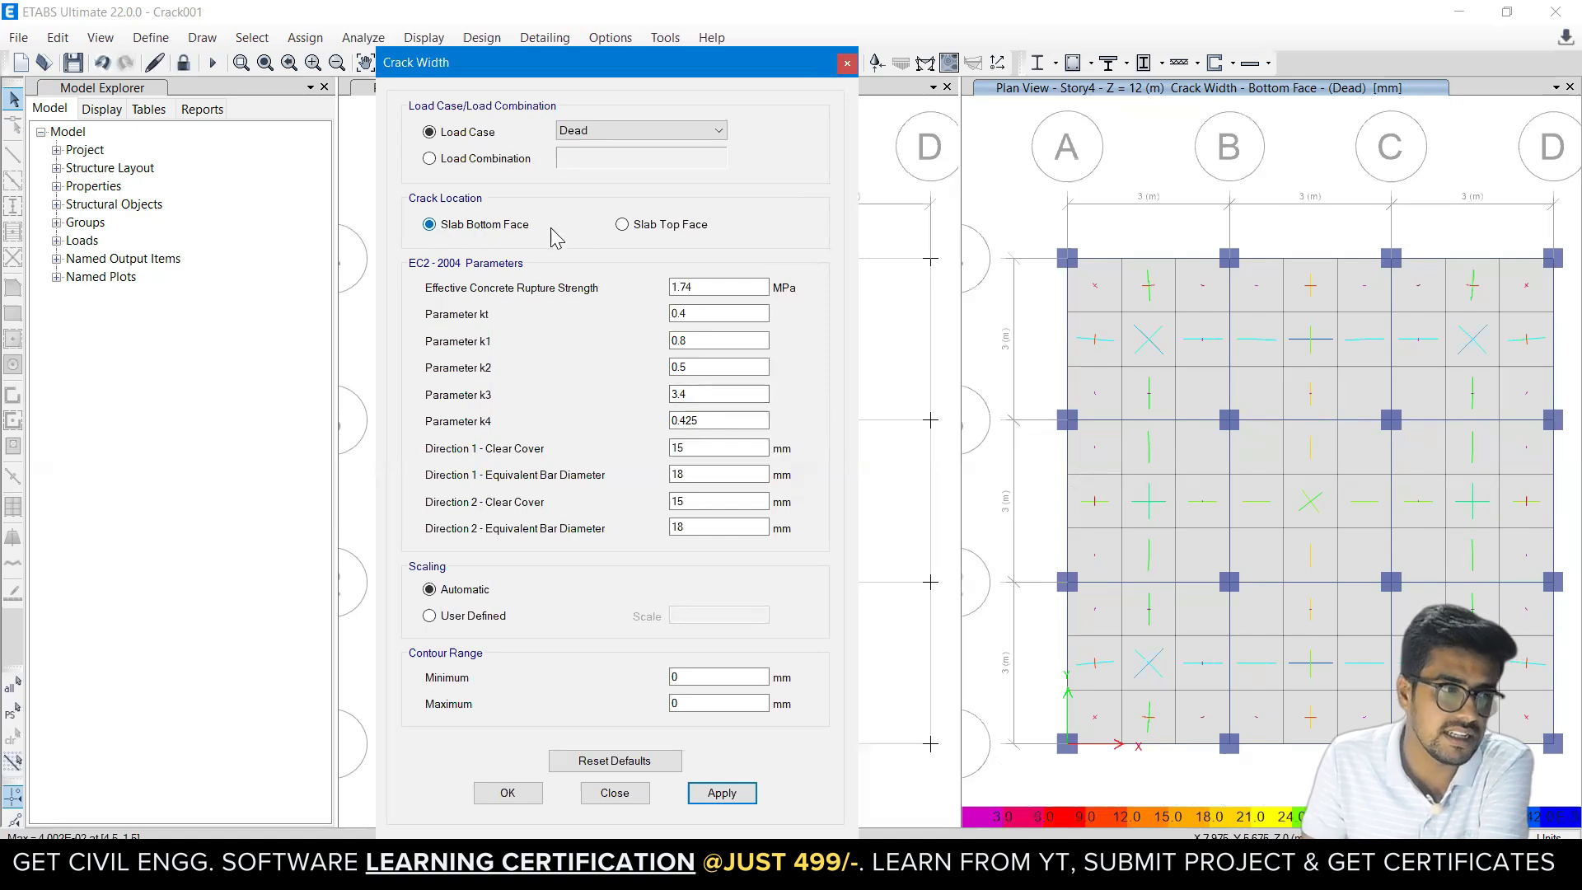
click(651, 234)
key(Return)
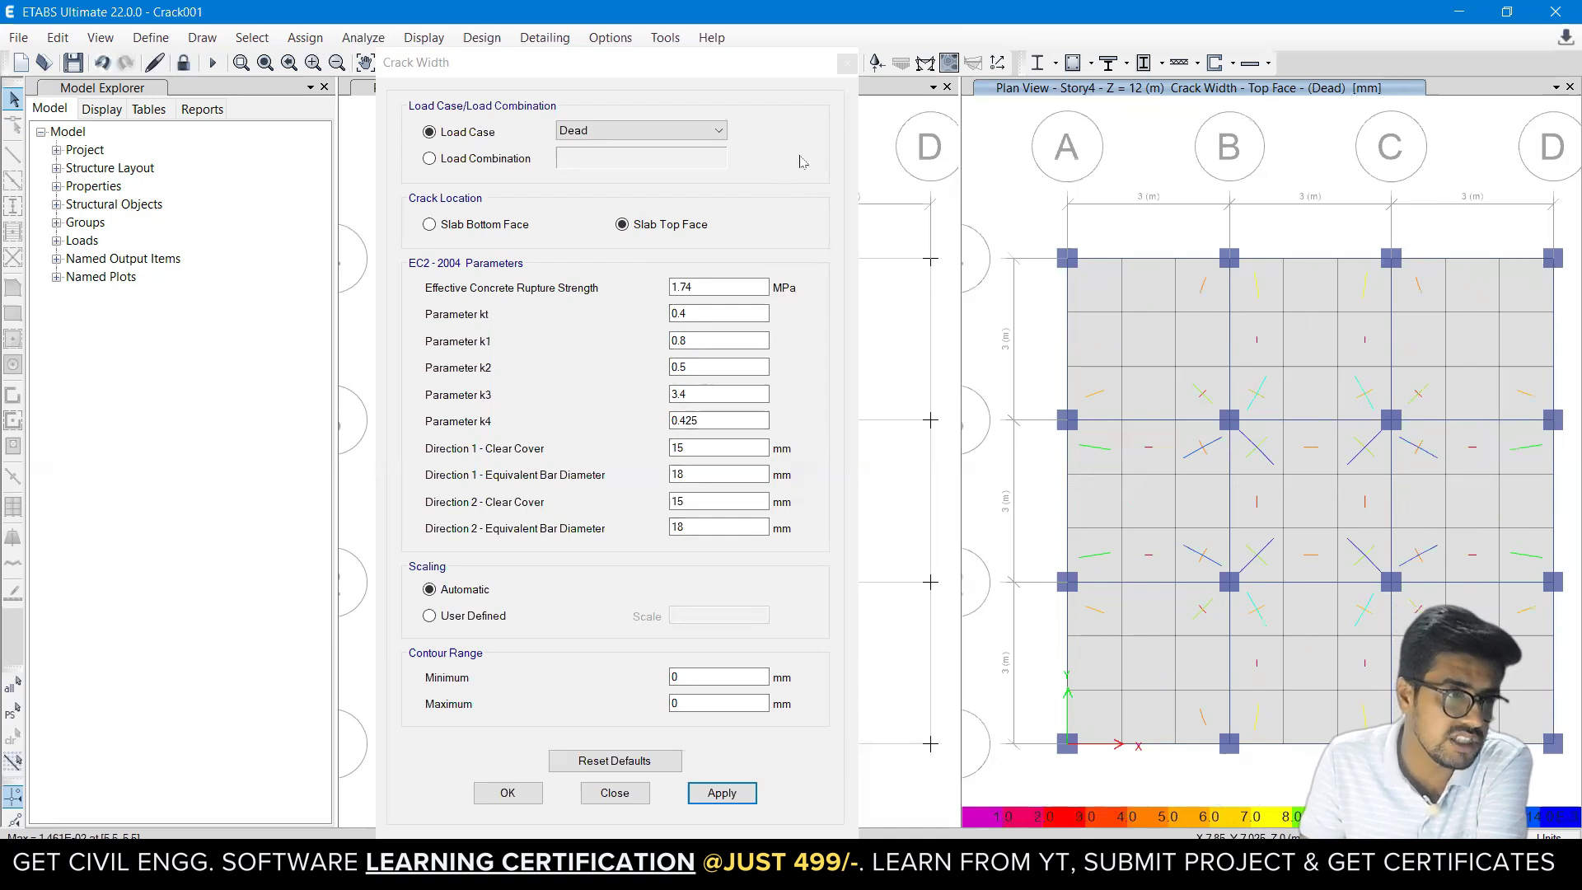
Return the crack width display to the slab bottom face and read crack widths around the central slab panel.
click(430, 224)
click(721, 793)
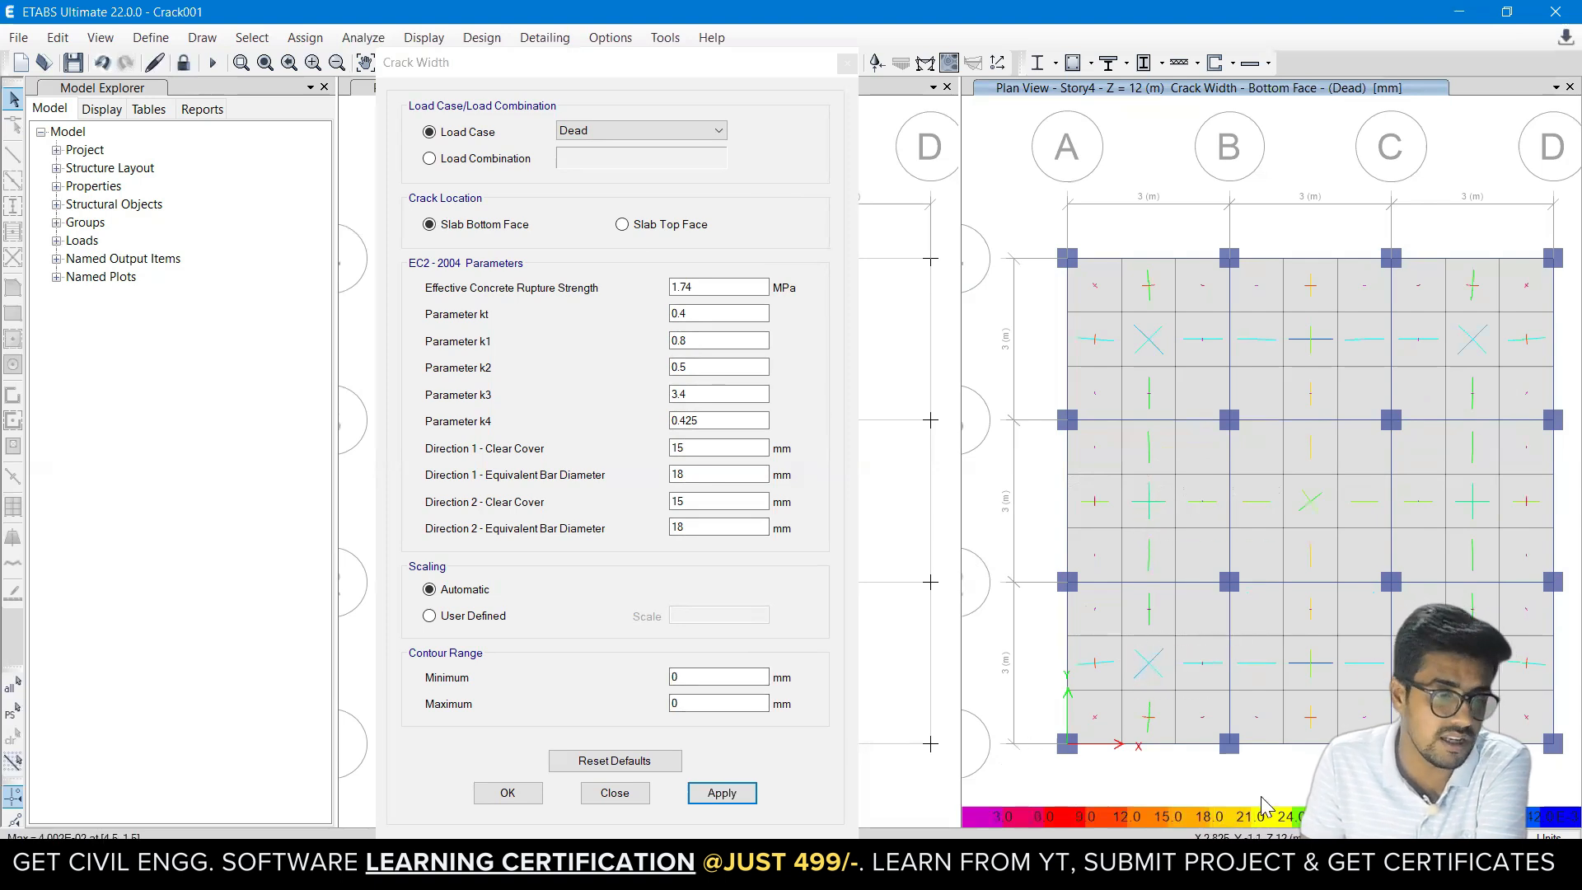
mouse_move(1183, 524)
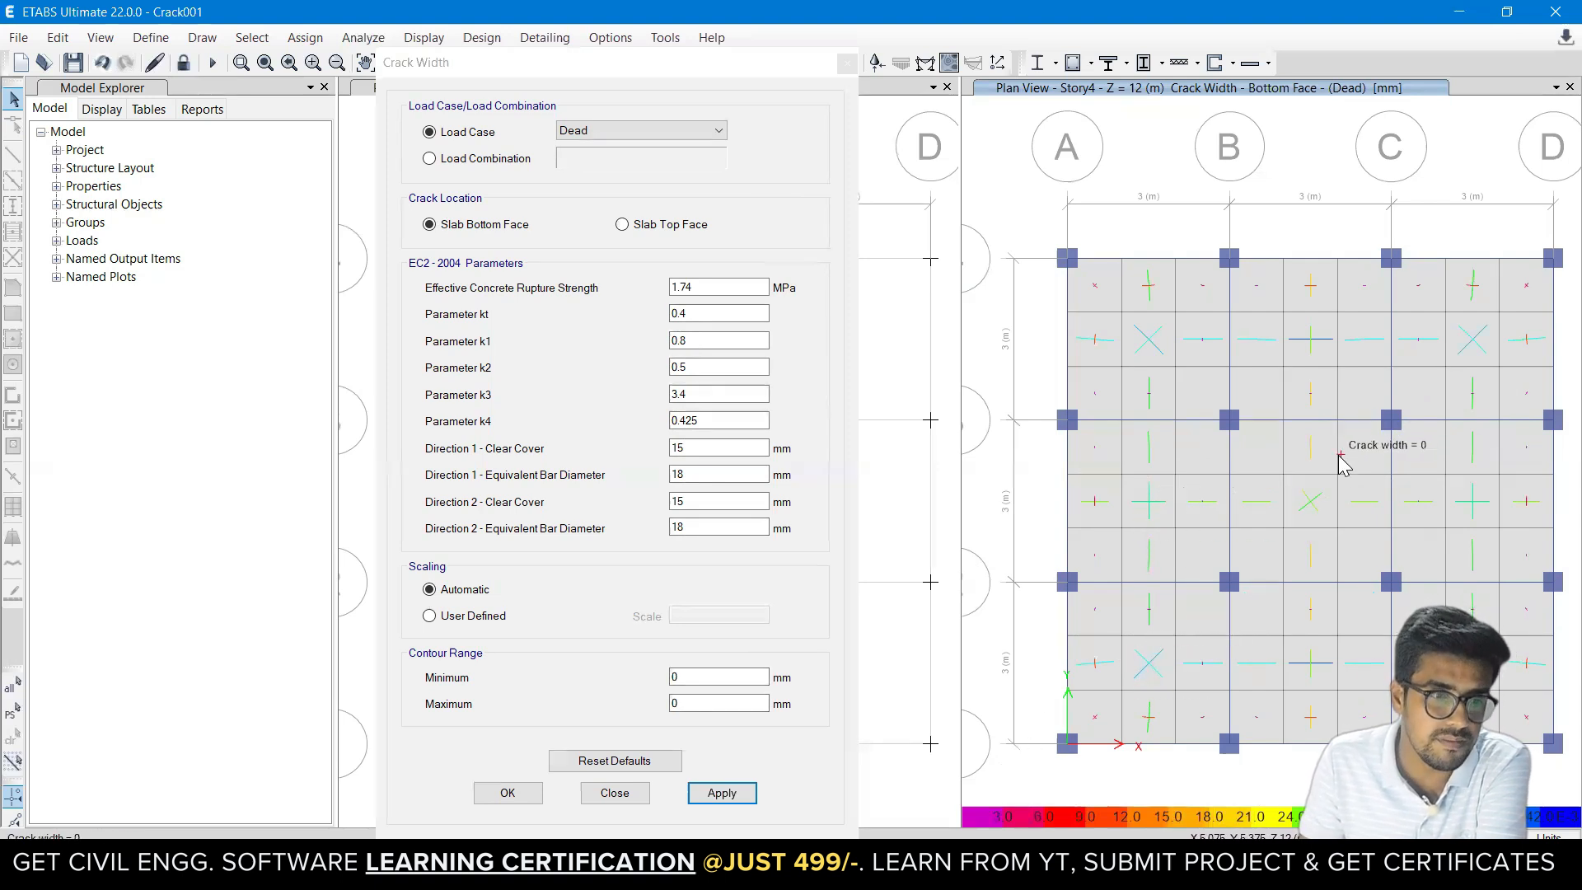
mouse_move(1321, 468)
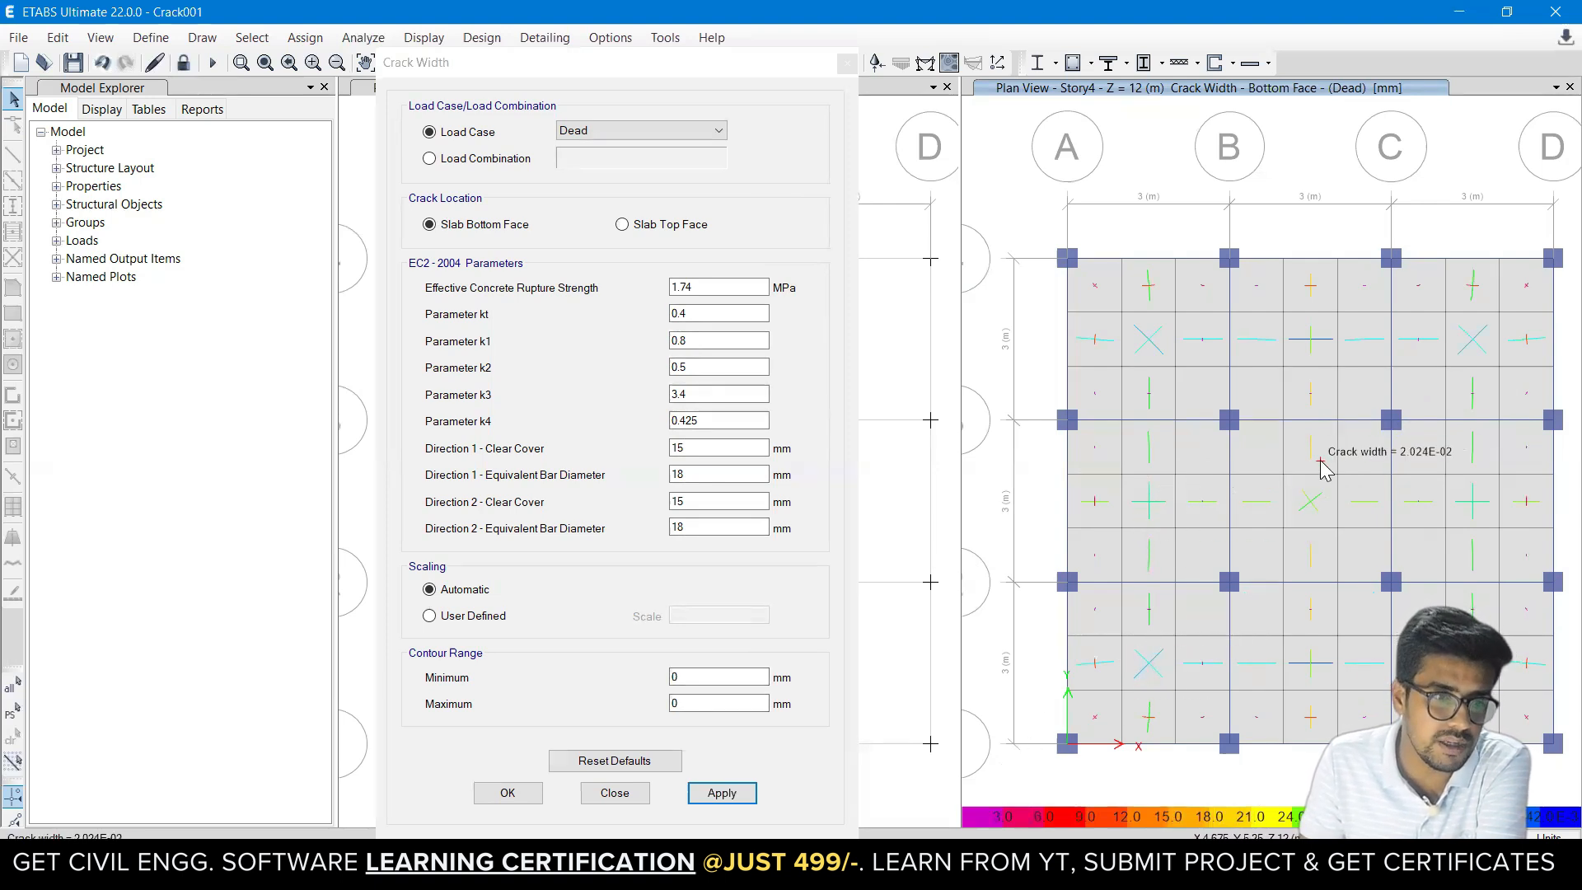
Show the slab top face crack widths again and inspect the cracks near the interior columns.
click(622, 224)
click(721, 793)
mouse_move(1261, 458)
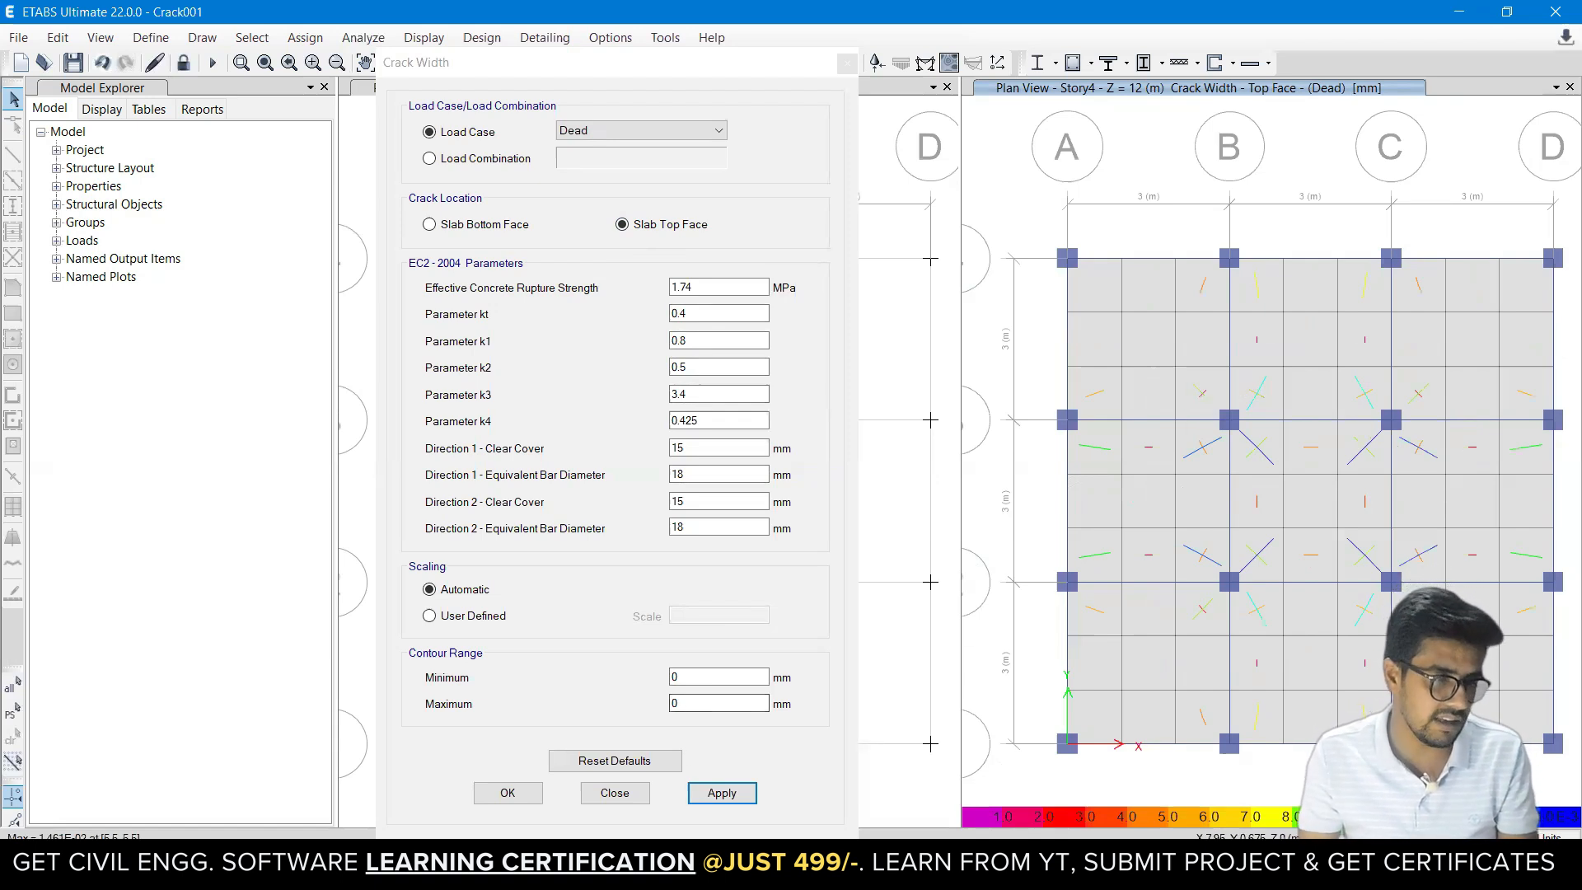
Switch to the presentation and consult the permissible crack width limits of ACI 318, Eurocode 2 and IS 456: 2000.
mouse_move(585, 873)
click(710, 774)
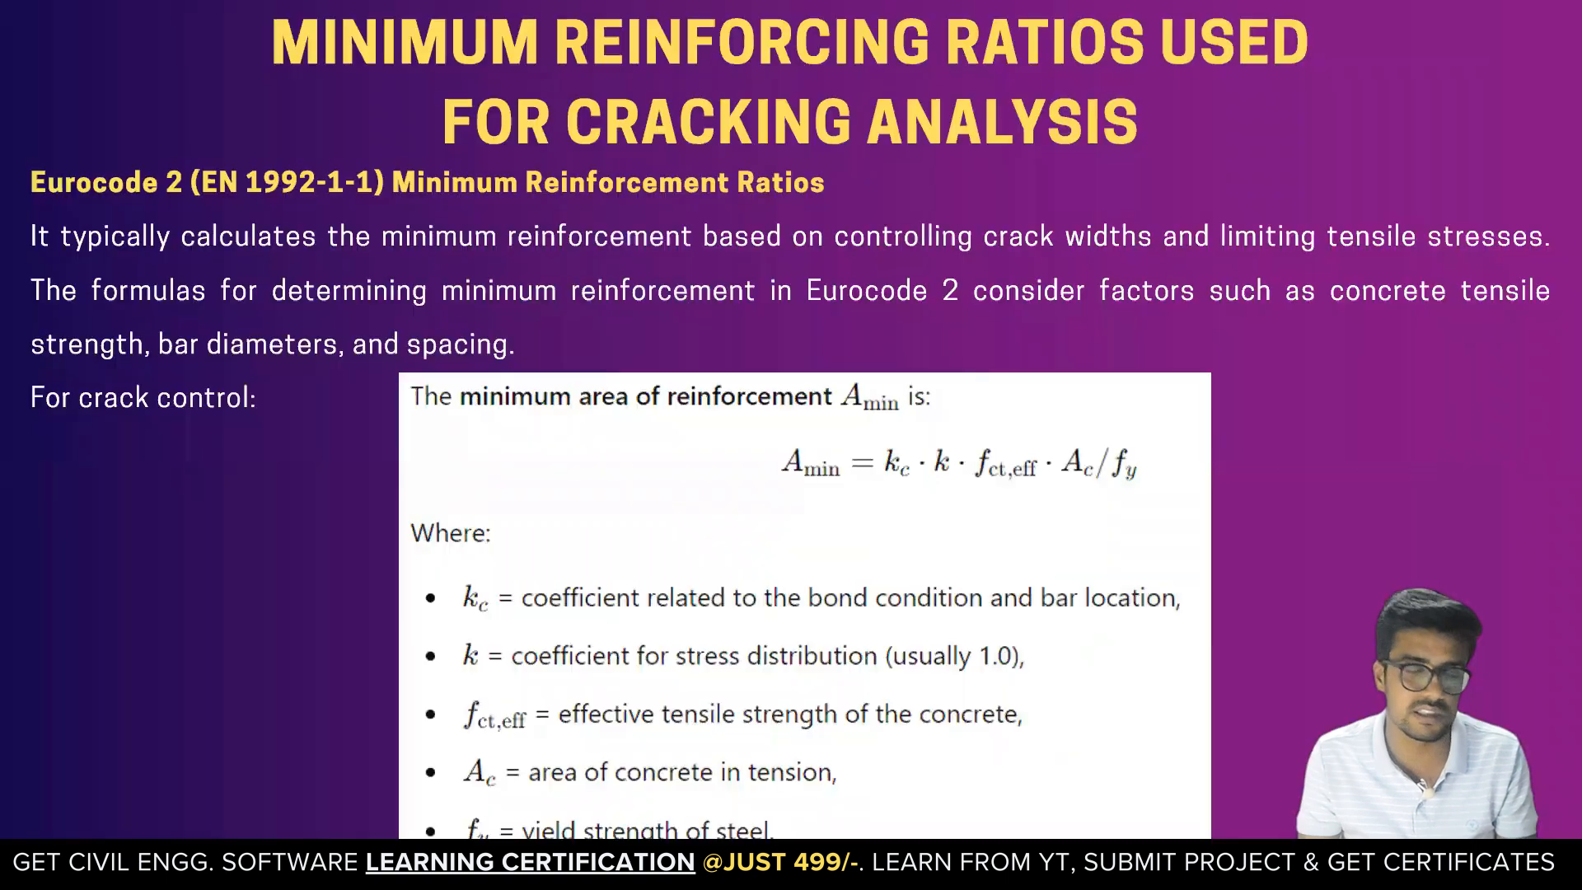
click(1516, 500)
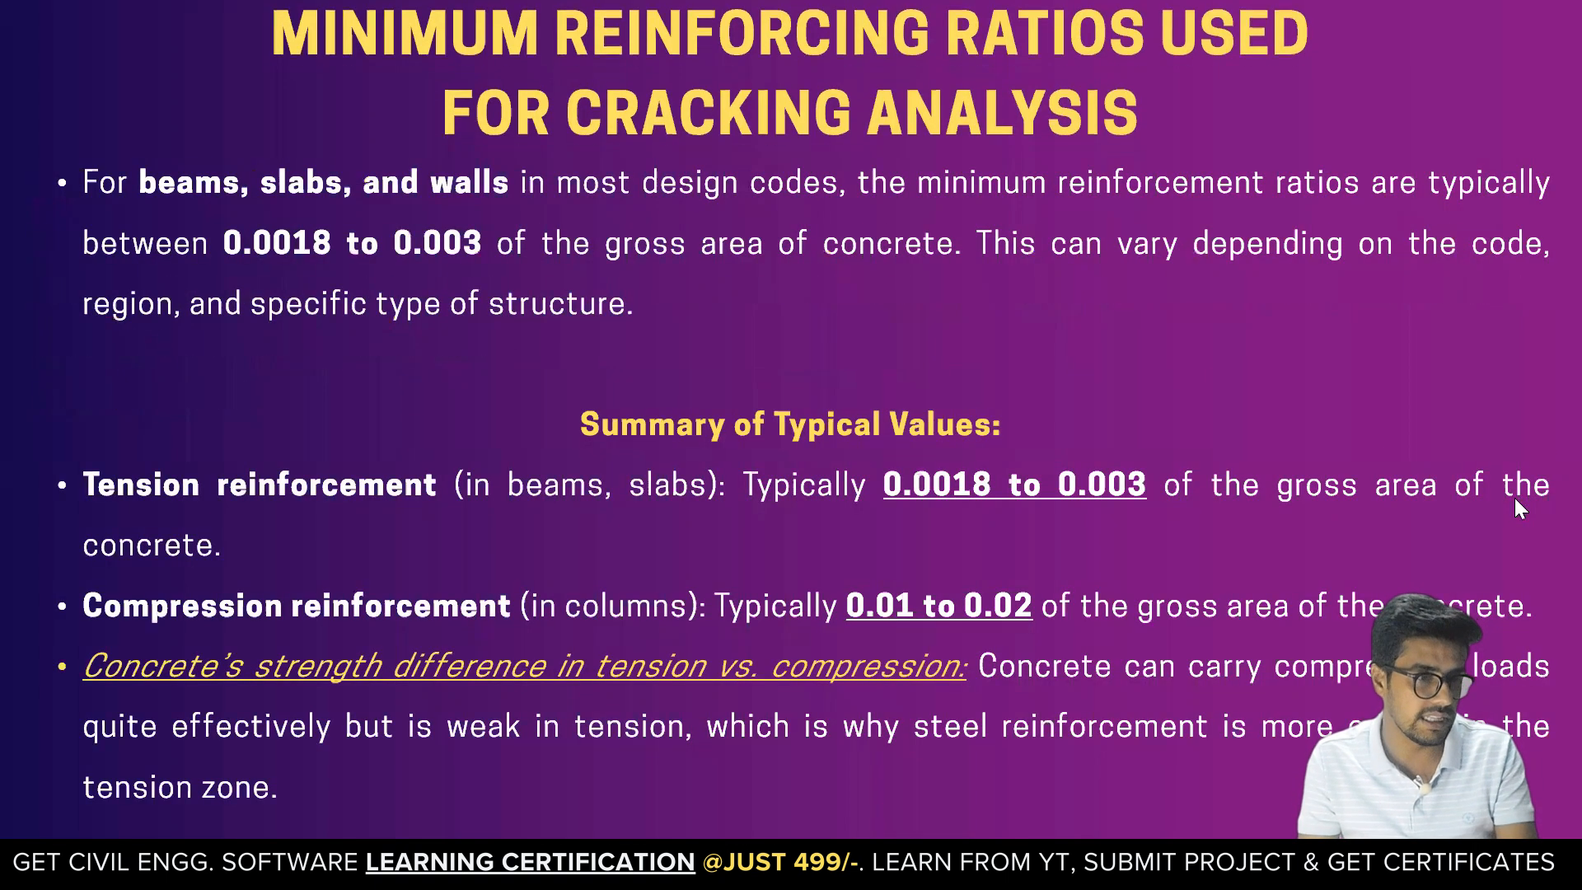
click(1516, 499)
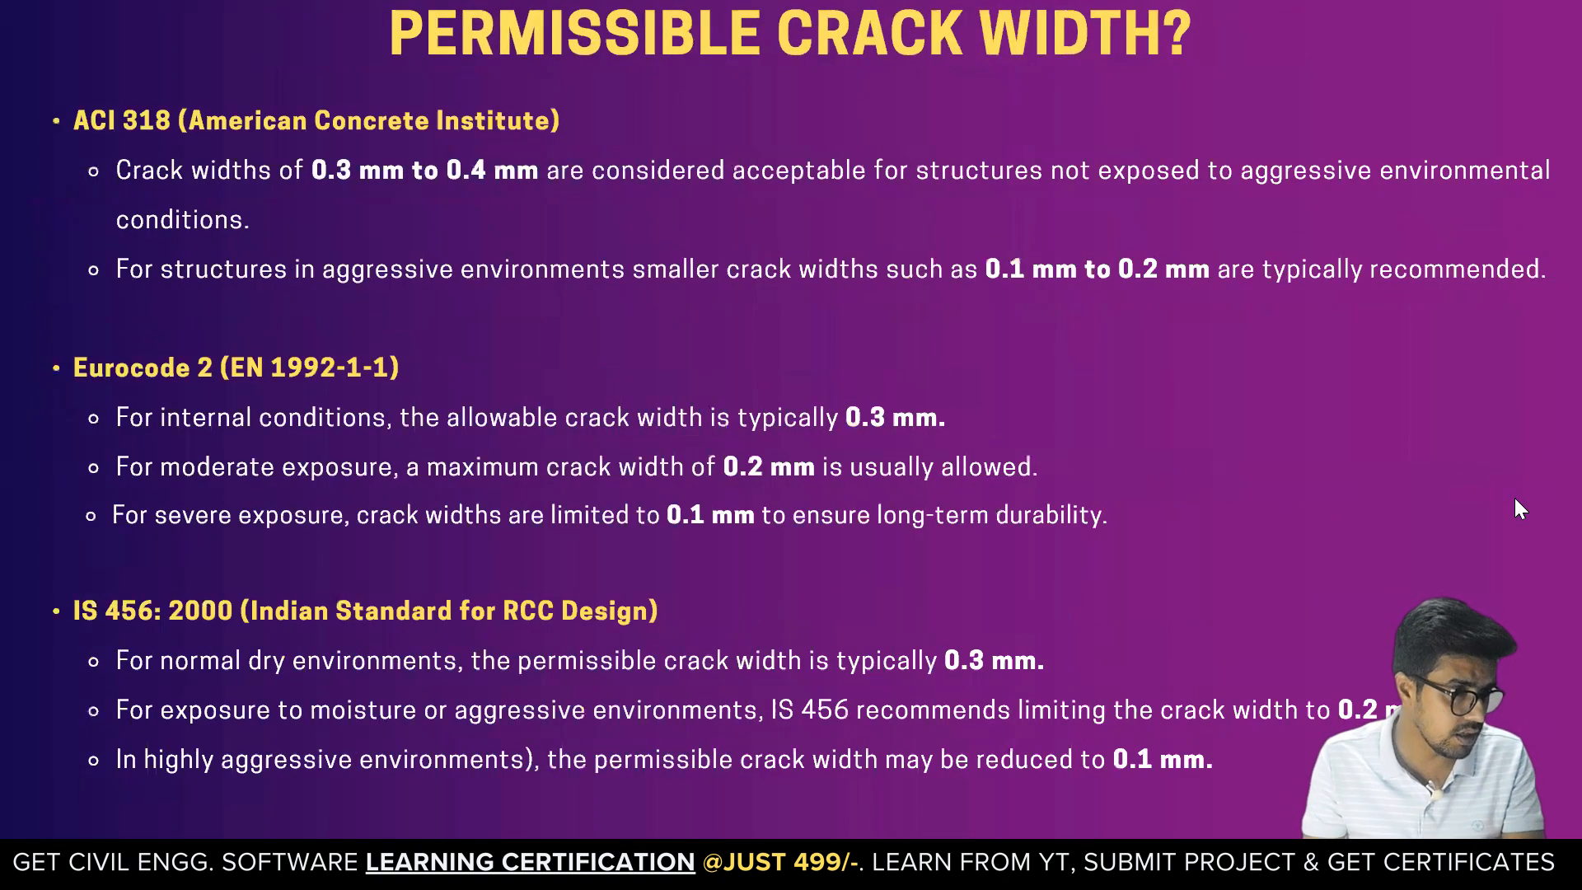